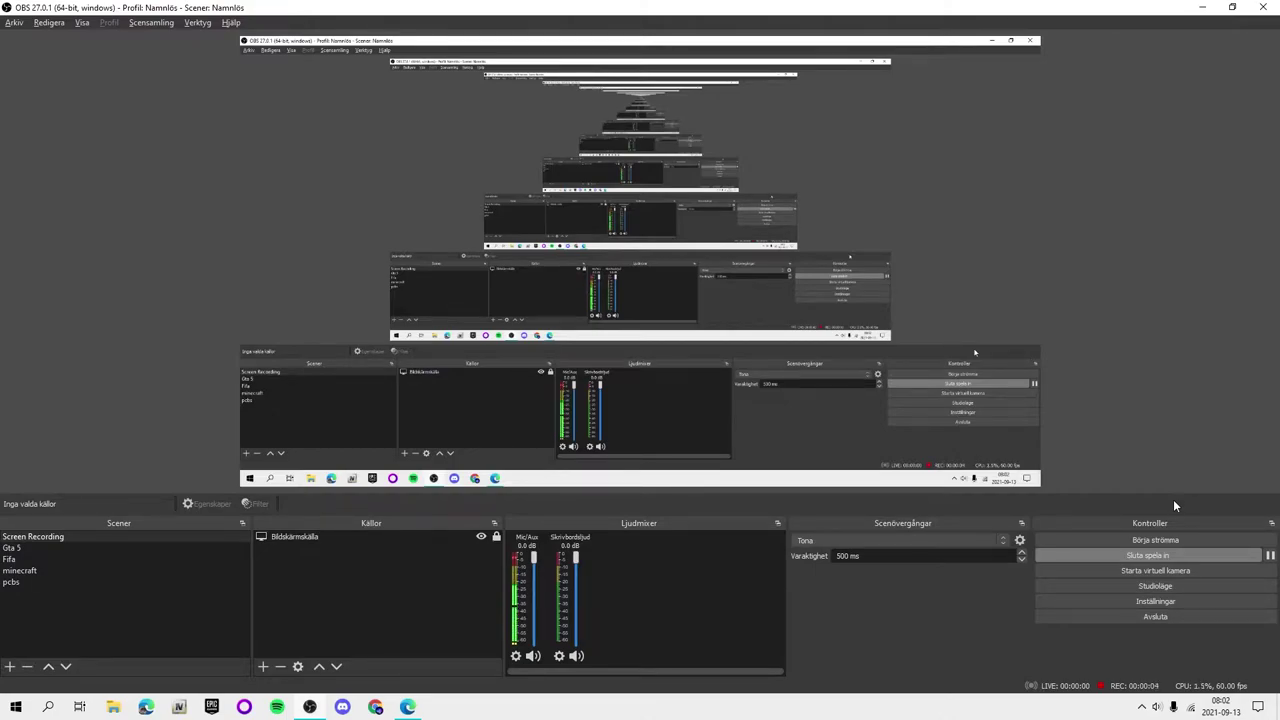
# Step: Bring Edge forward, flip through the trainer tabs and scroll the Enhanced Native Trainer page
pyautogui.click(408, 707)
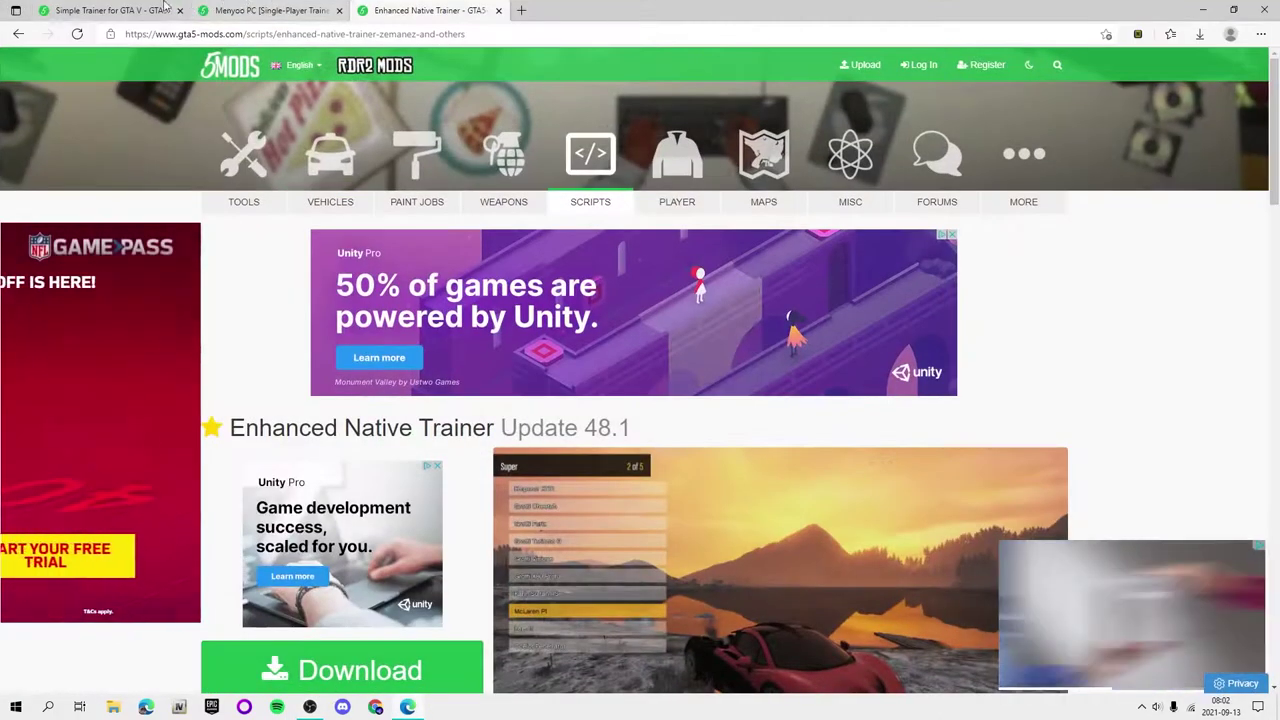
pyautogui.click(100, 10)
pyautogui.click(270, 10)
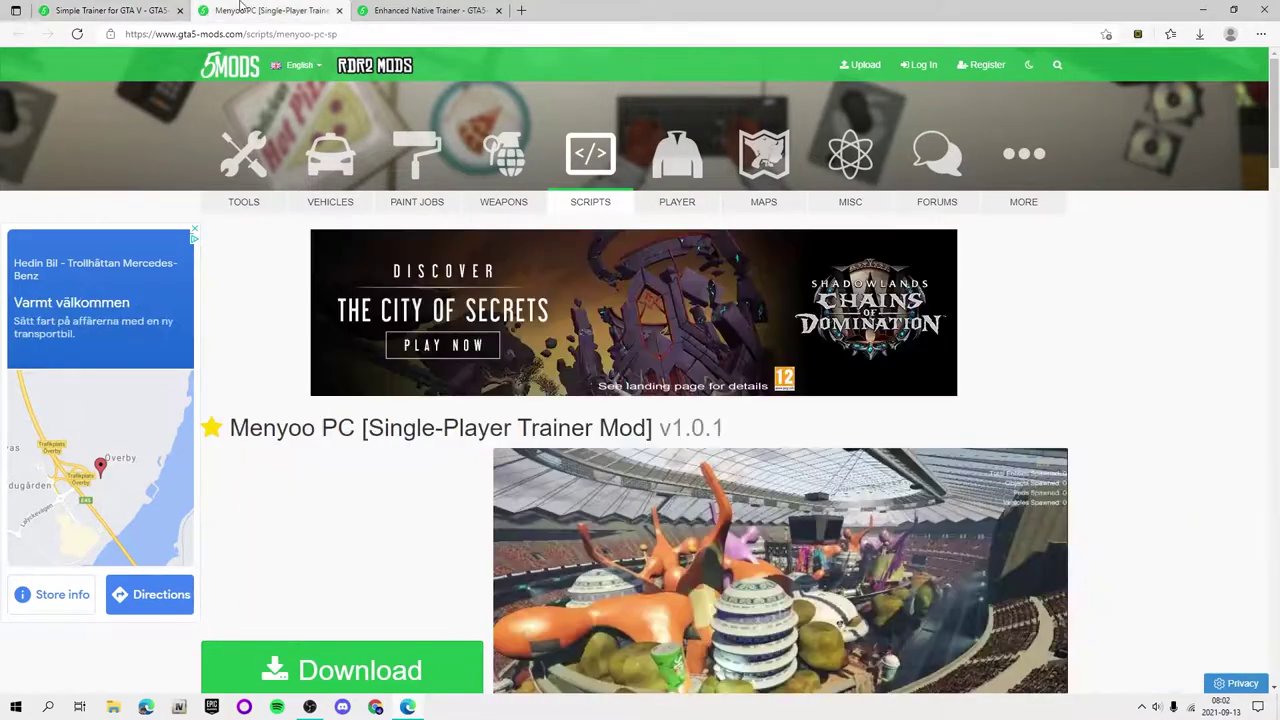
pyautogui.click(430, 10)
pyautogui.scroll(-6, 515, 445)
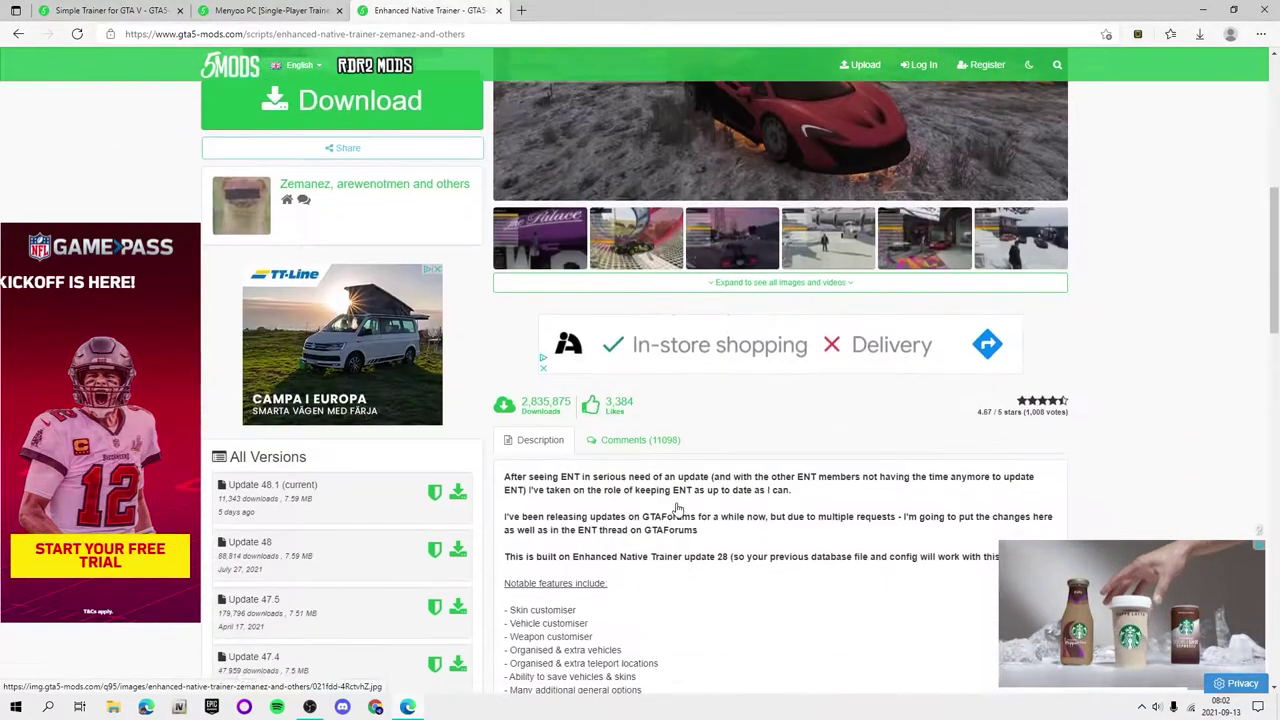
pyautogui.scroll(-5, 790, 407)
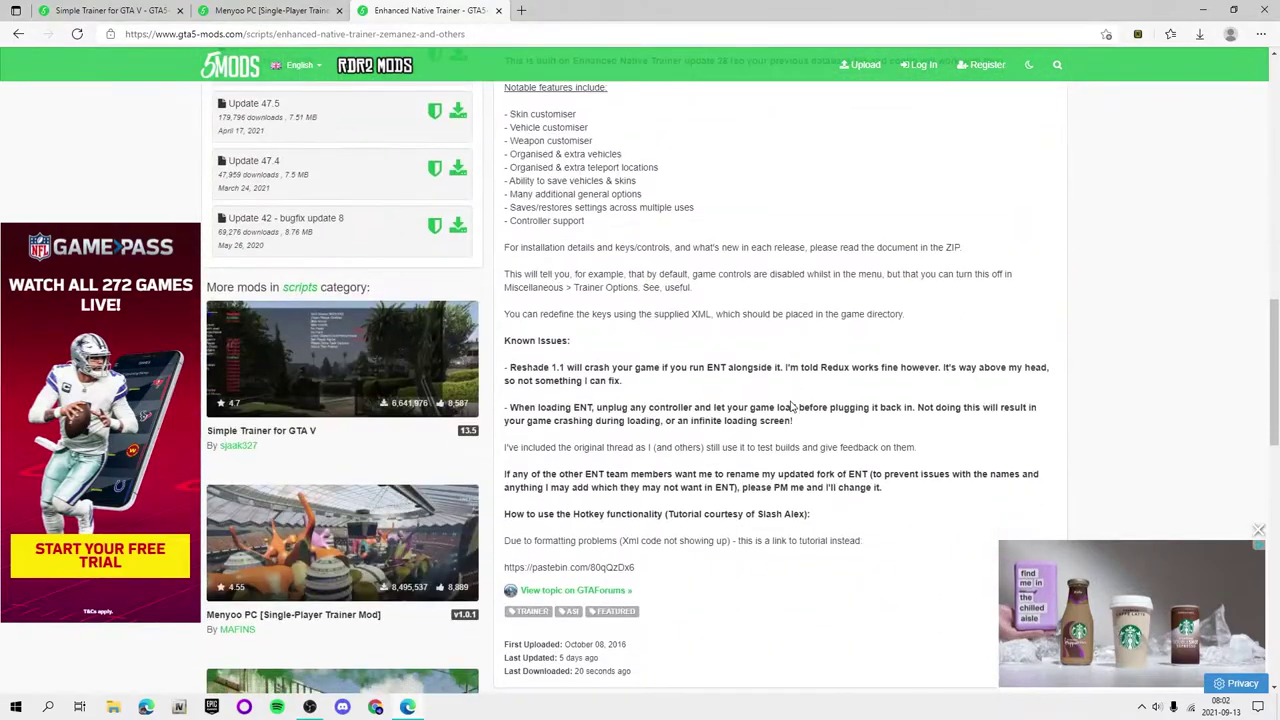
pyautogui.scroll(10, 791, 406)
pyautogui.scroll(-5, 773, 407)
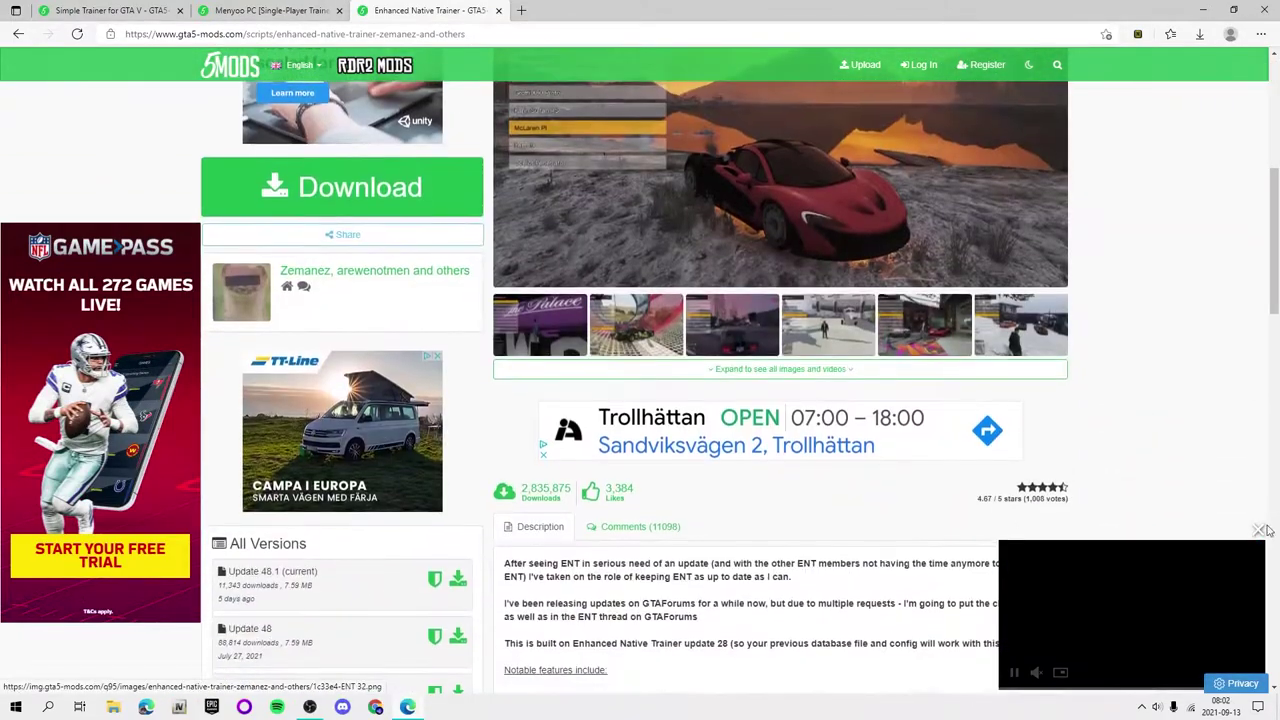
pyautogui.scroll(4, 773, 407)
# Step: Scroll the Simple Trainer page, then enlarge and close a Menyoo PC screenshot
pyautogui.click(257, 10)
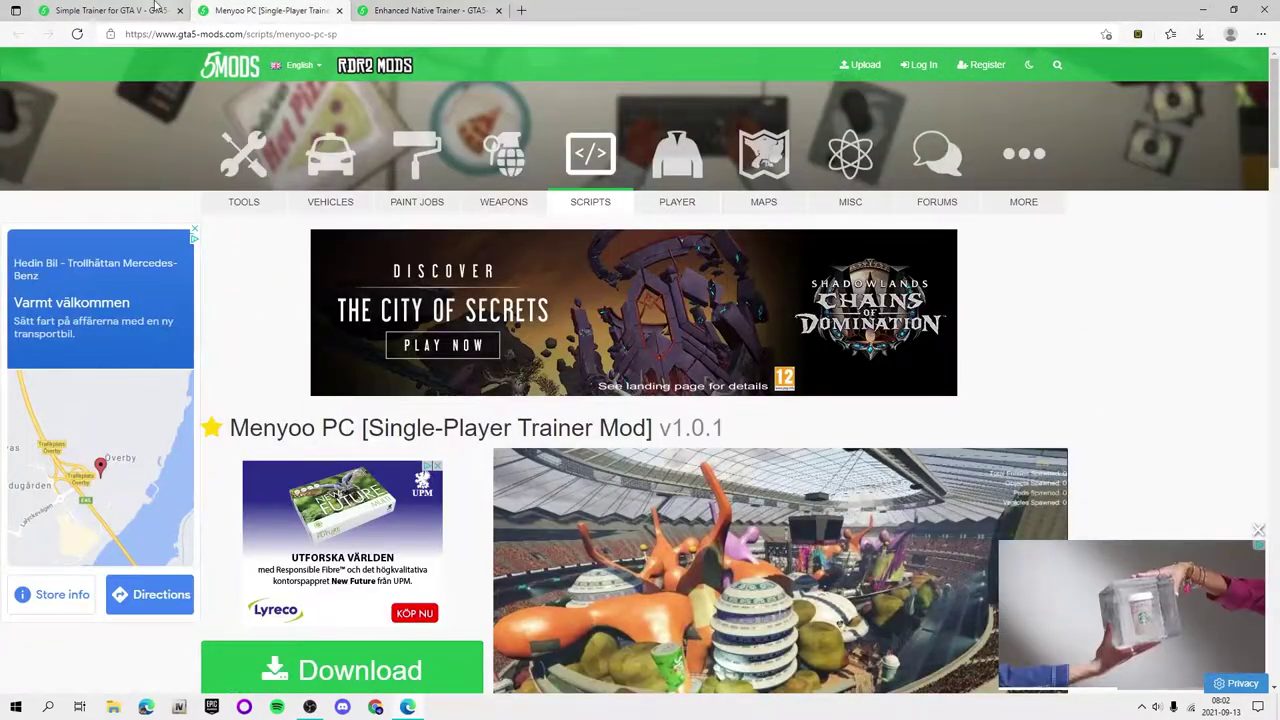
pyautogui.click(110, 10)
pyautogui.scroll(-2, 930, 343)
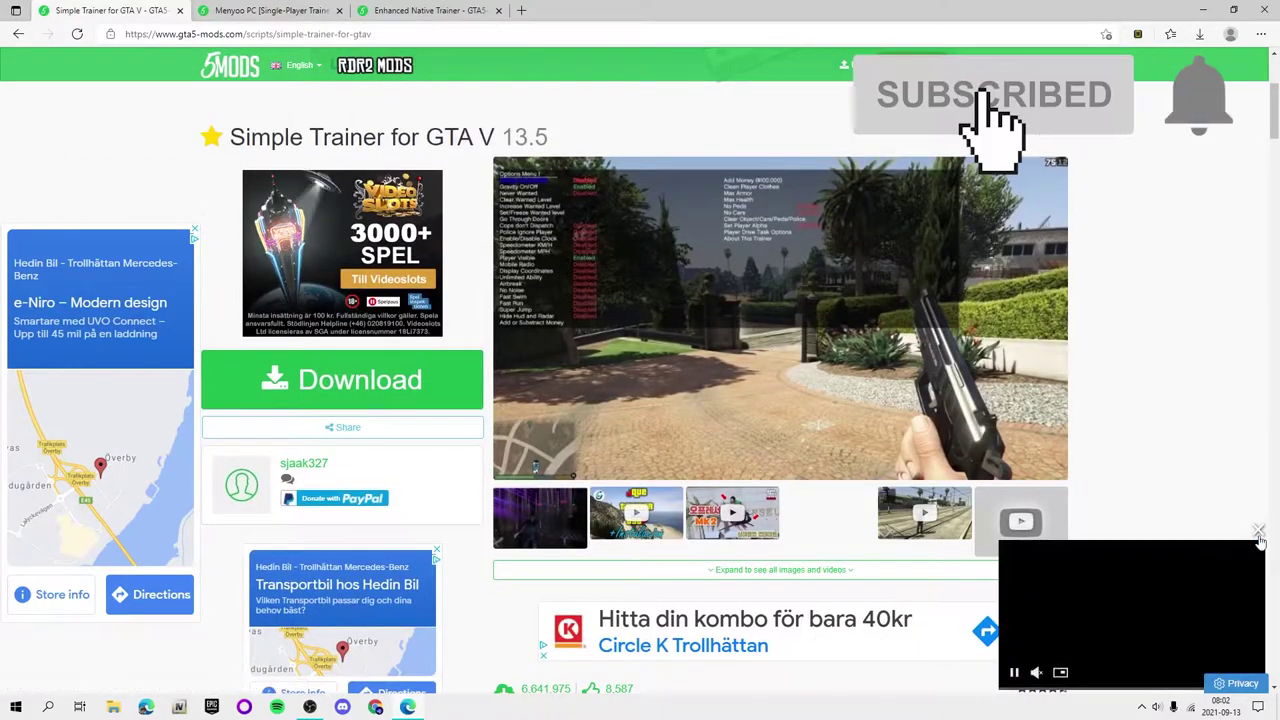
pyautogui.scroll(-4, 790, 423)
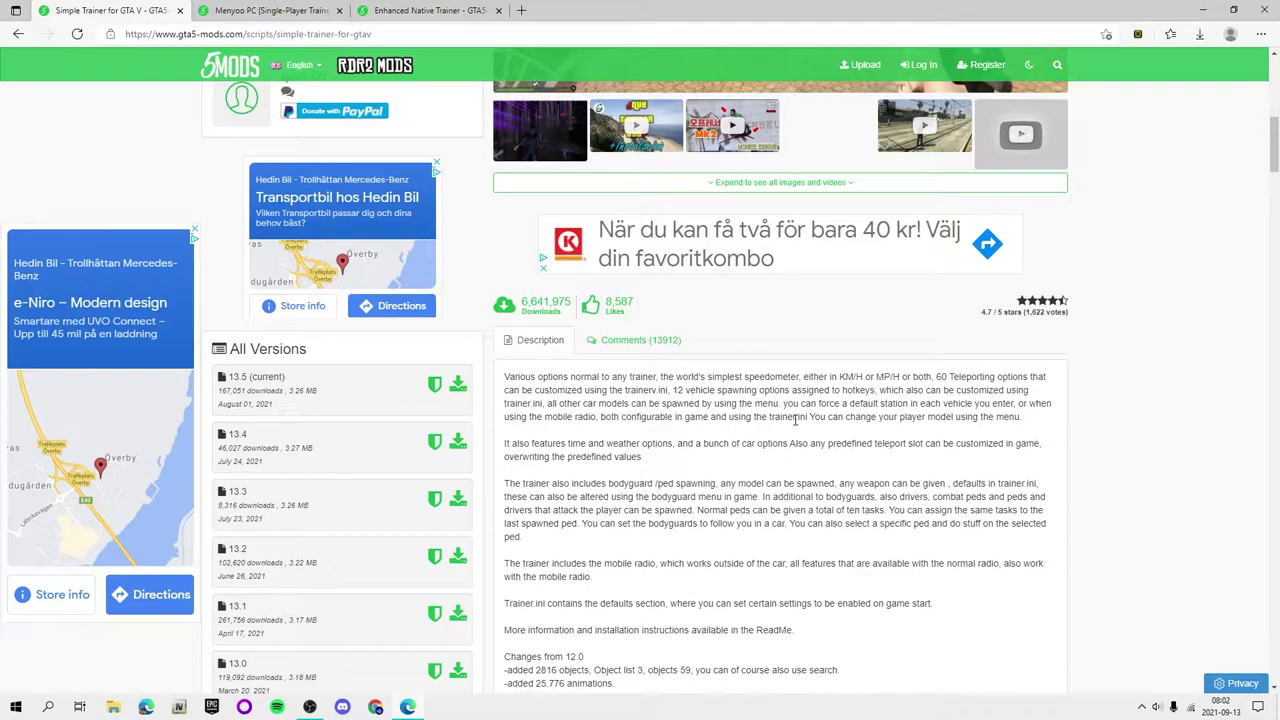
pyautogui.click(297, 8)
pyautogui.scroll(-5, 743, 325)
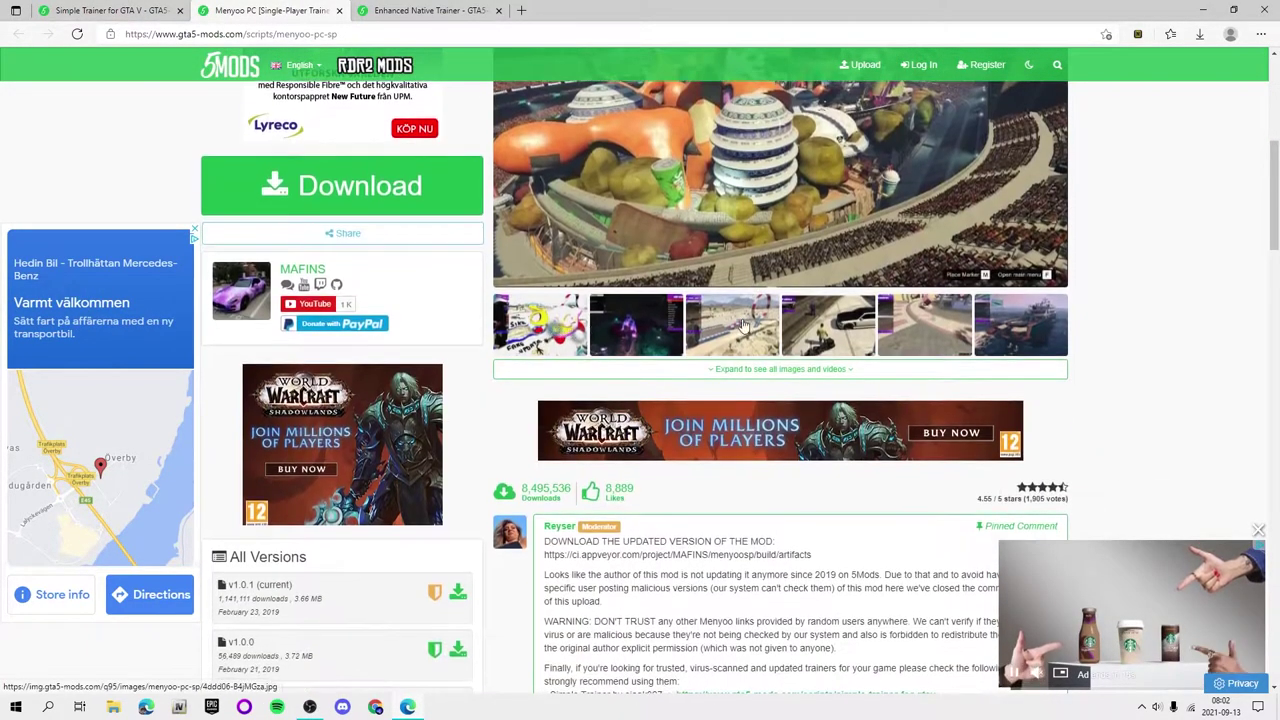
pyautogui.click(743, 325)
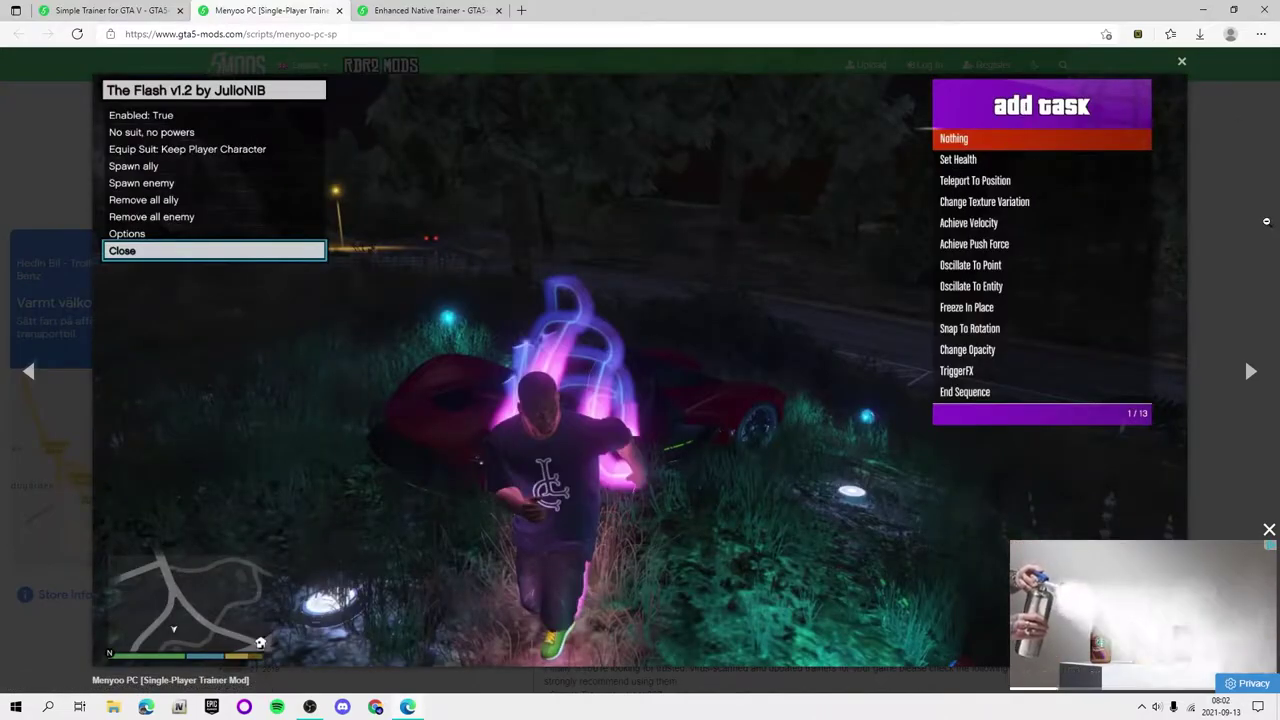
pyautogui.press('Escape')
# Step: Cycle through the Enhanced Native Trainer and Simple Trainer tabs, ending on Menyoo PC
pyautogui.hotkey('ctrl', 'Tab')
pyautogui.scroll(-5, 487, 297)
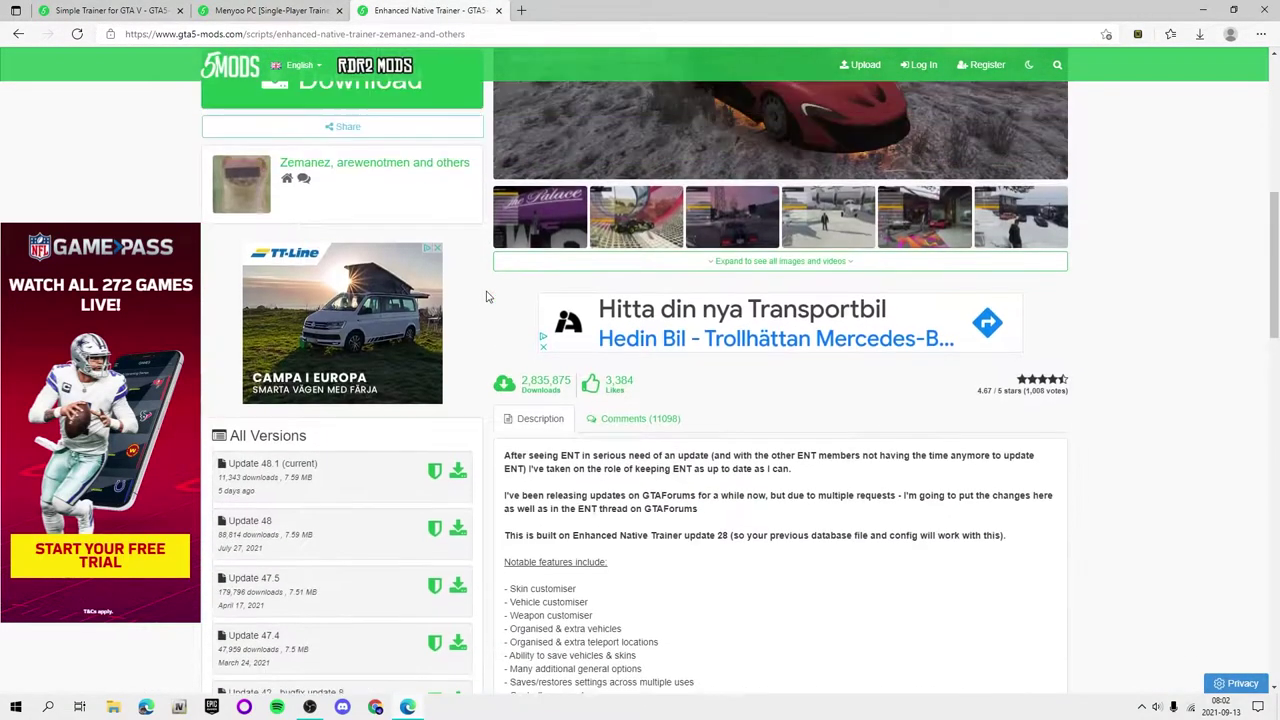
pyautogui.hotkey('ctrl', 'Tab')
pyautogui.scroll(3, 711, 310)
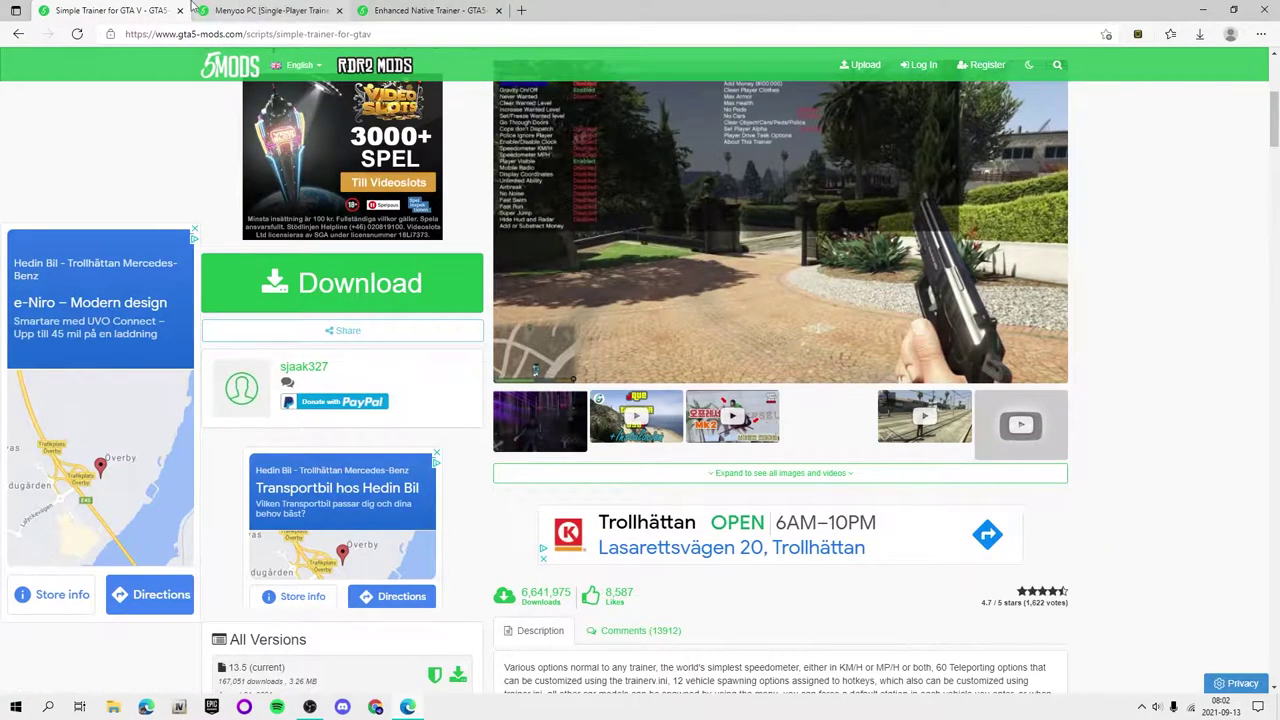
pyautogui.scroll(2, 512, 260)
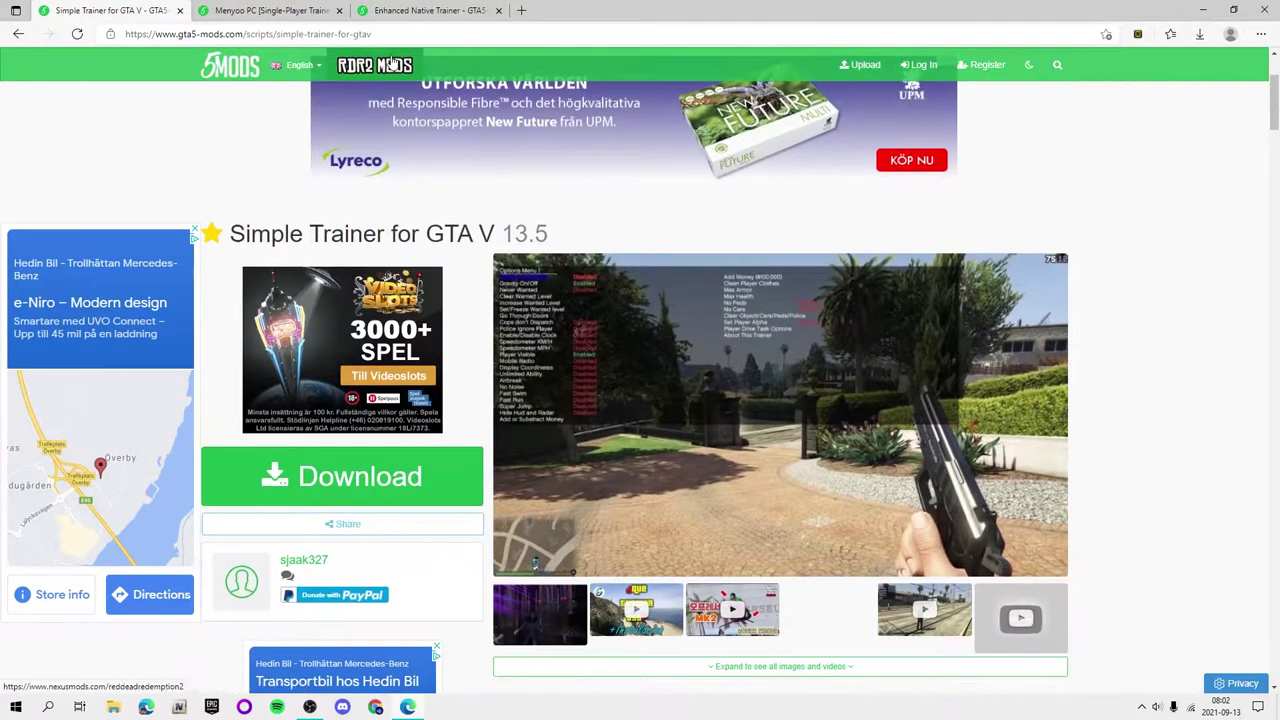
pyautogui.hotkey('ctrl', 'Tab')
pyautogui.scroll(4, 871, 420)
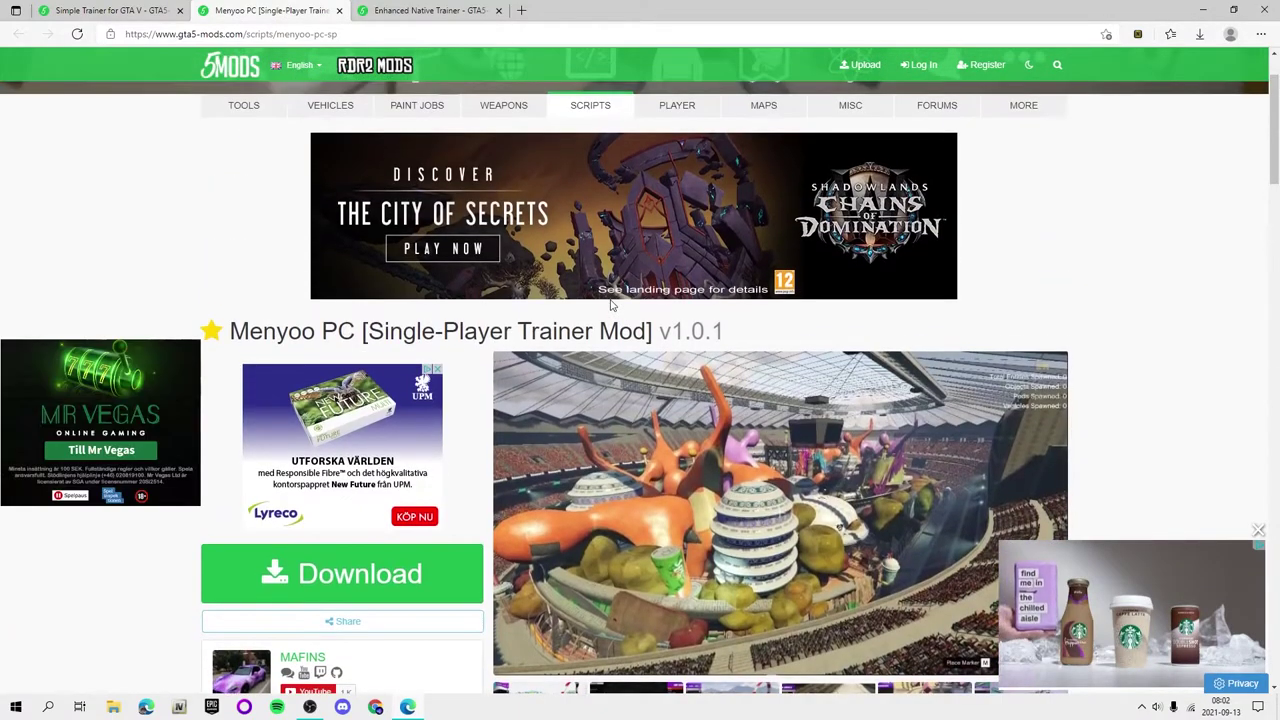
# Step: Scroll up and down through the Menyoo PC v1.0.1 page description
pyautogui.scroll(-2, 612, 303)
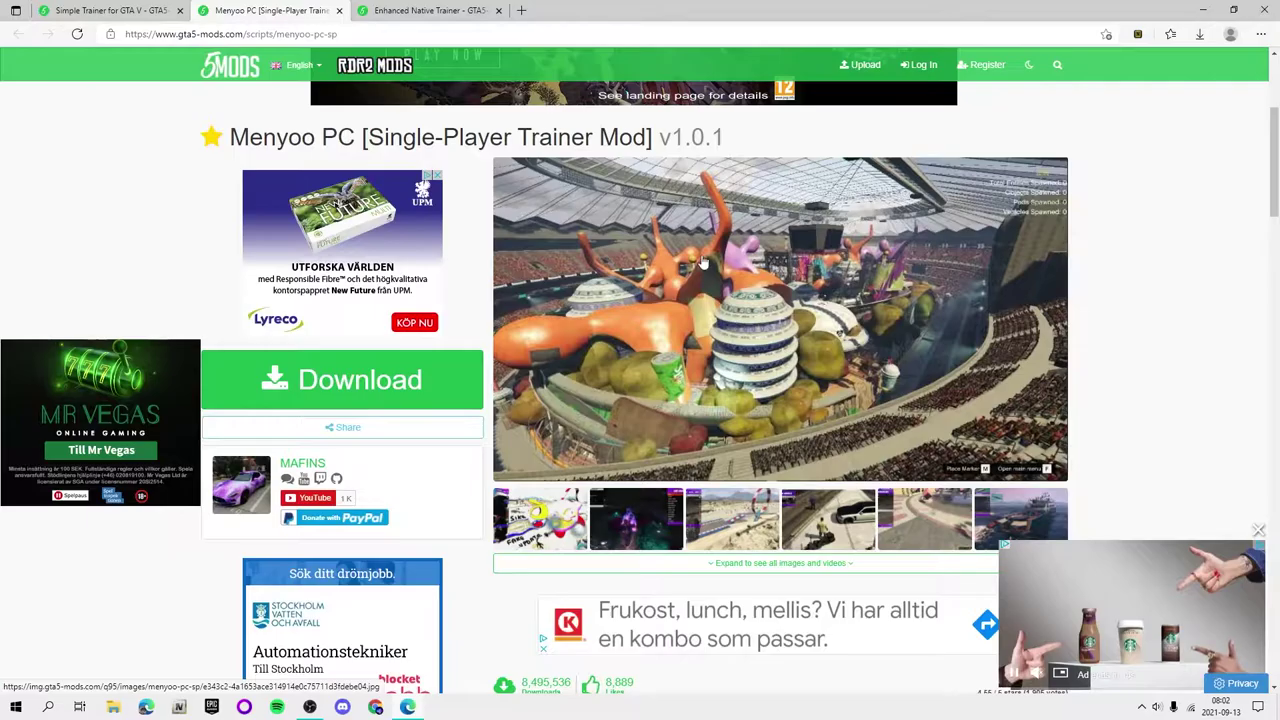
pyautogui.scroll(3, 702, 112)
pyautogui.scroll(-4, 1134, 378)
pyautogui.scroll(-1, 1134, 378)
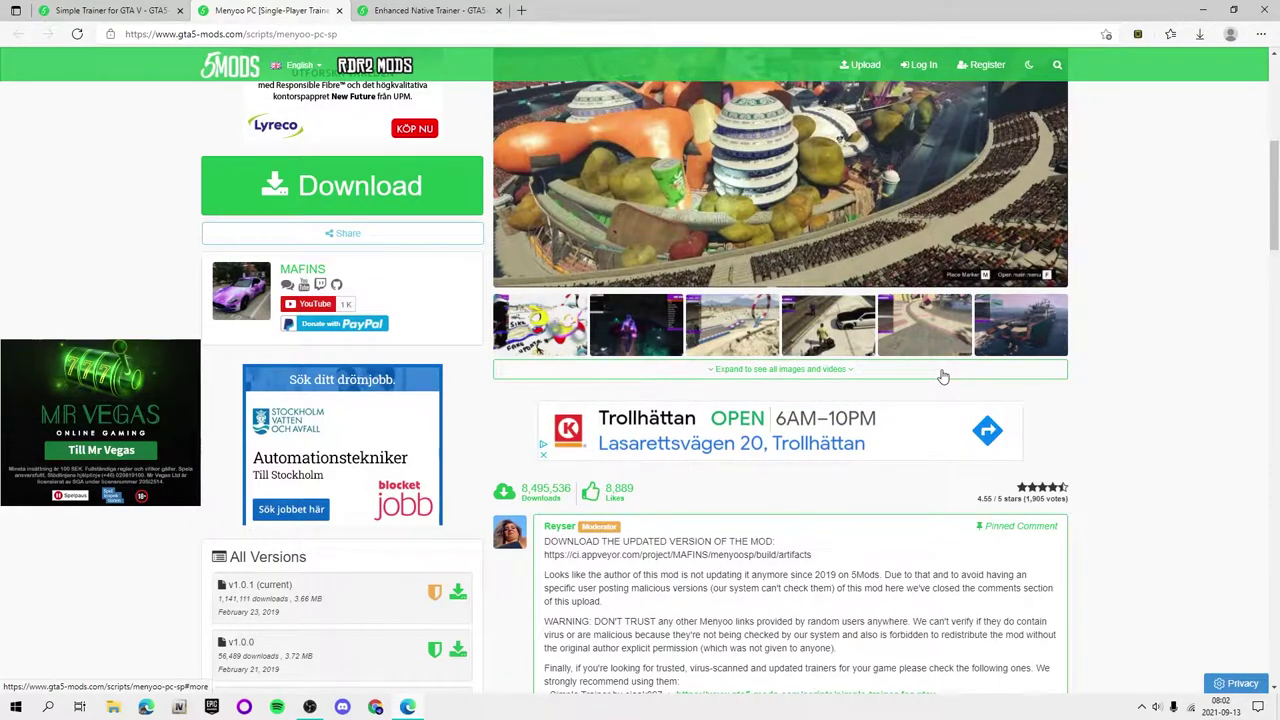
pyautogui.scroll(3, 942, 376)
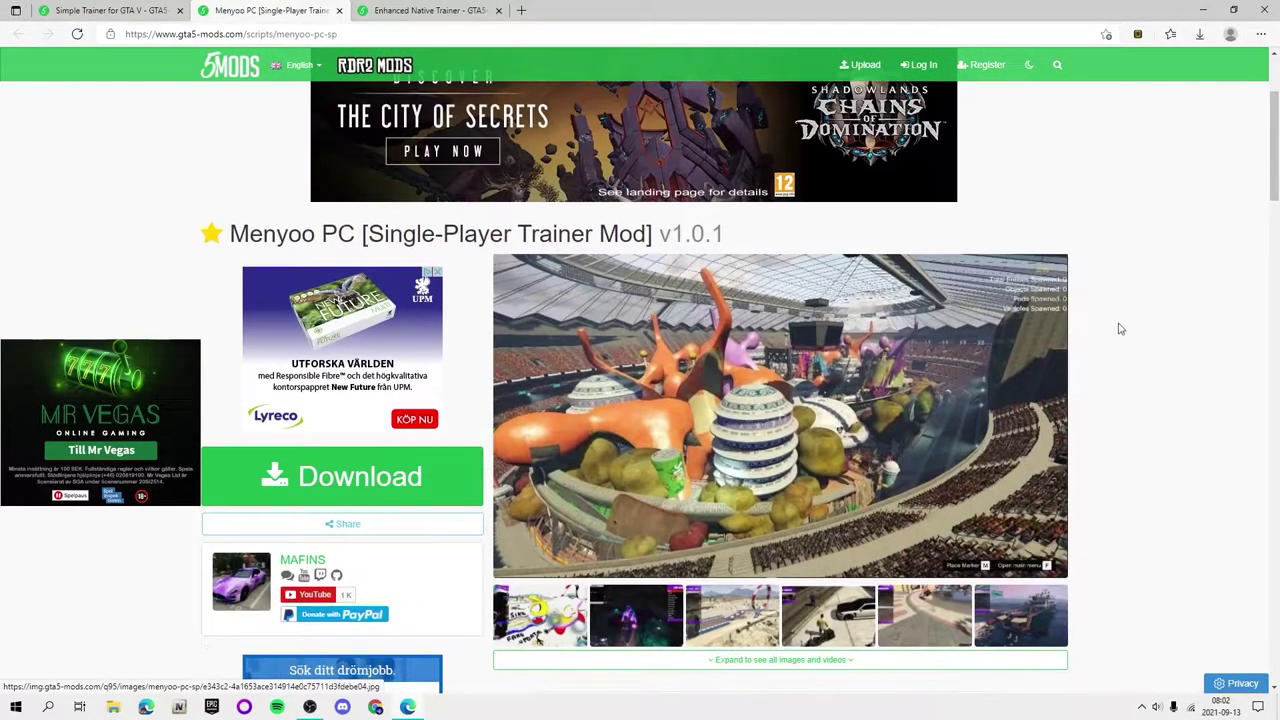
pyautogui.scroll(-1, 1043, 333)
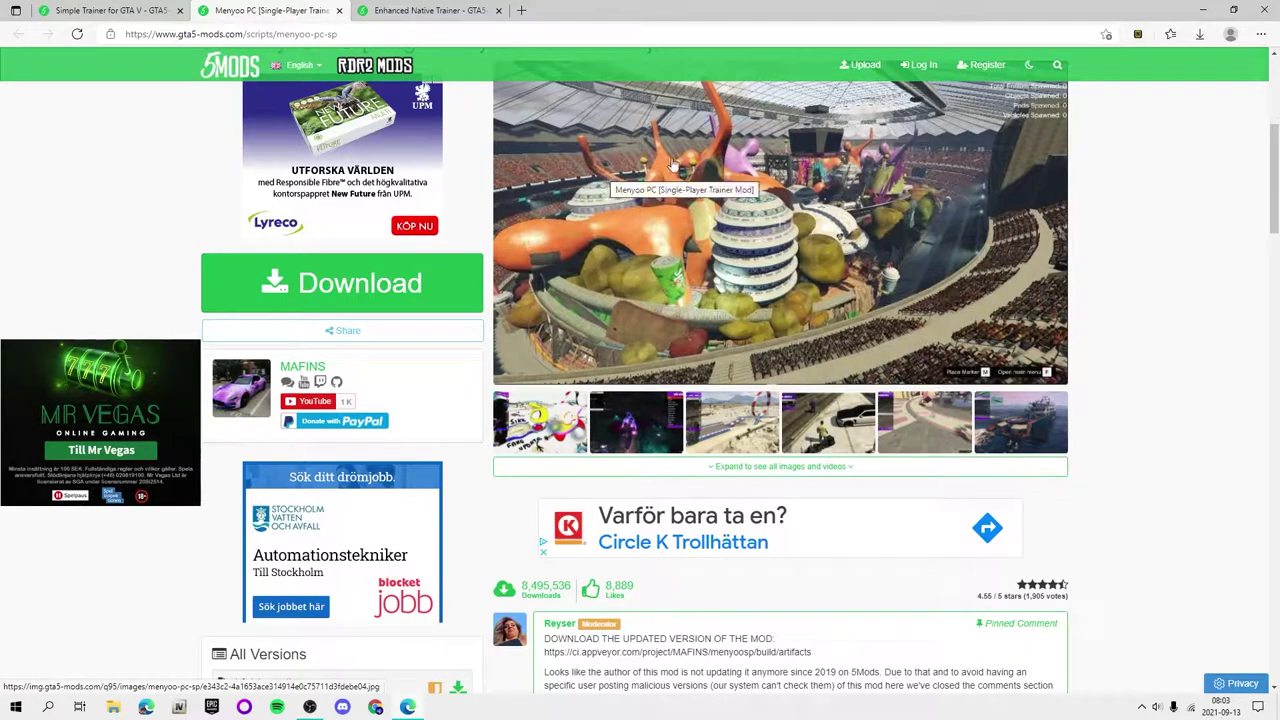
pyautogui.scroll(2, 1064, 478)
pyautogui.scroll(-2, 1060, 478)
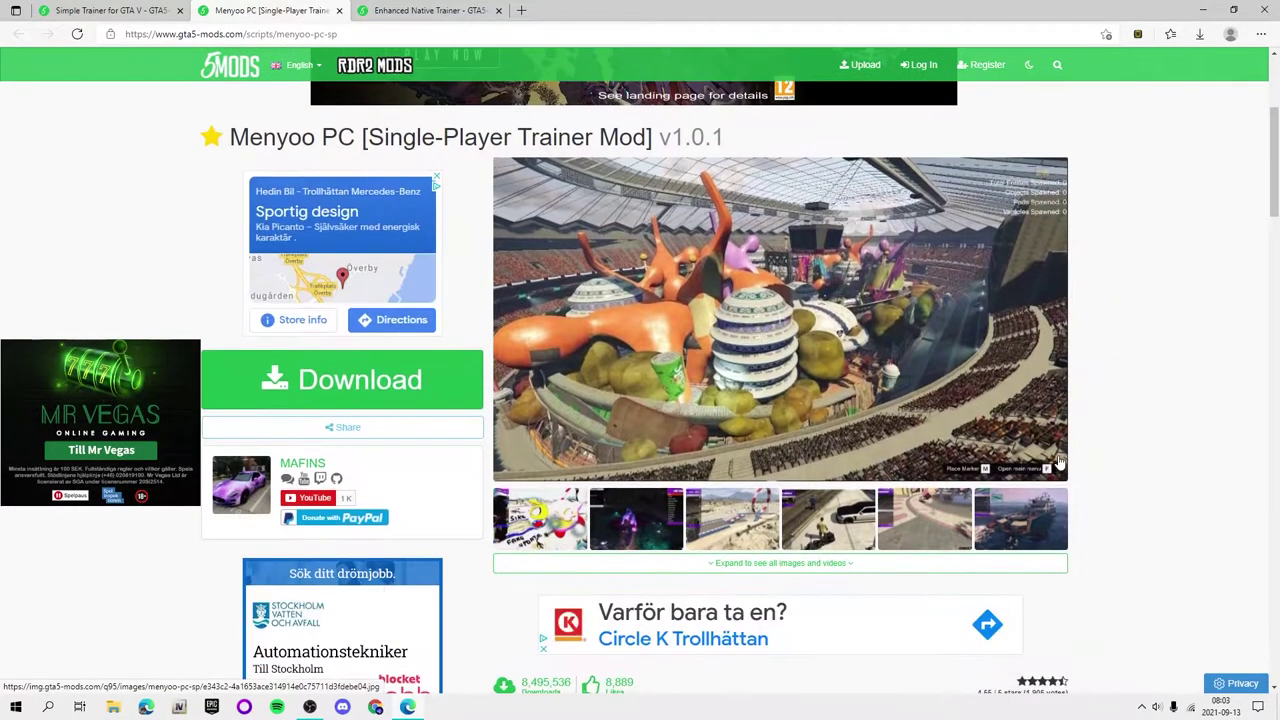
pyautogui.scroll(2, 1050, 450)
pyautogui.scroll(-2, 1048, 447)
pyautogui.scroll(1, 1045, 450)
pyautogui.scroll(-3, 1042, 455)
pyautogui.scroll(6, 1038, 457)
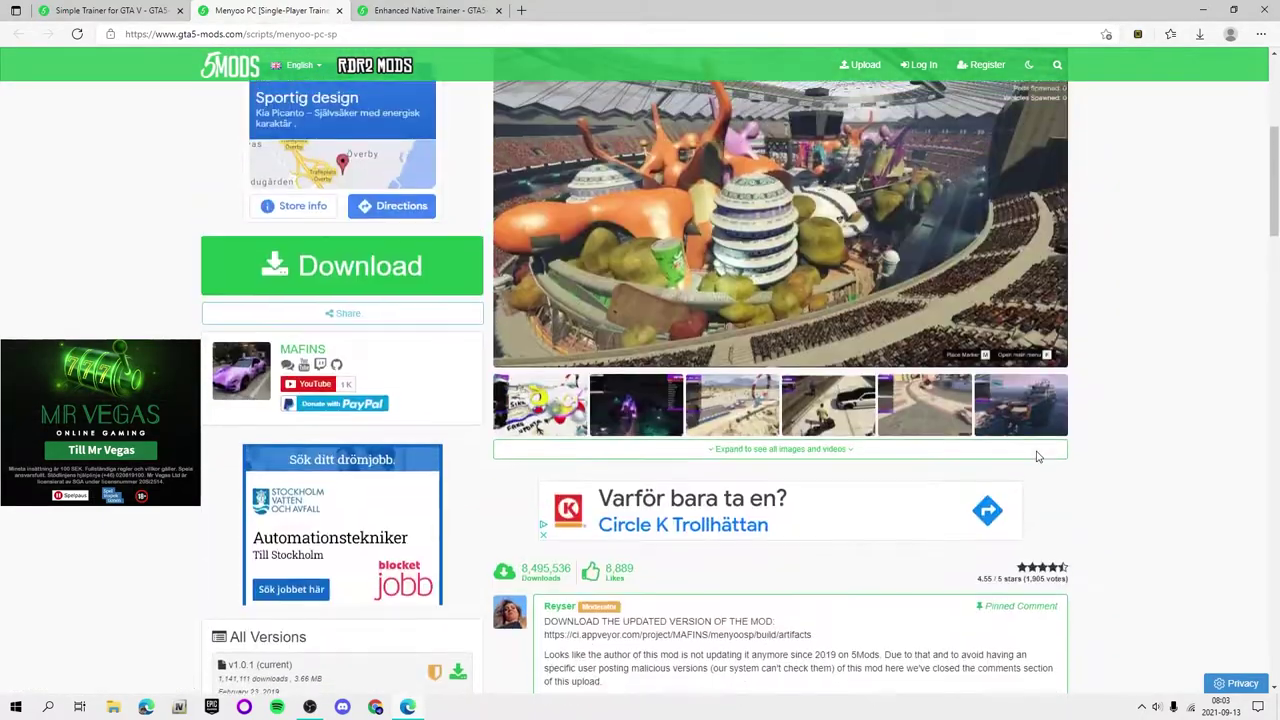
pyautogui.scroll(-2, 1038, 457)
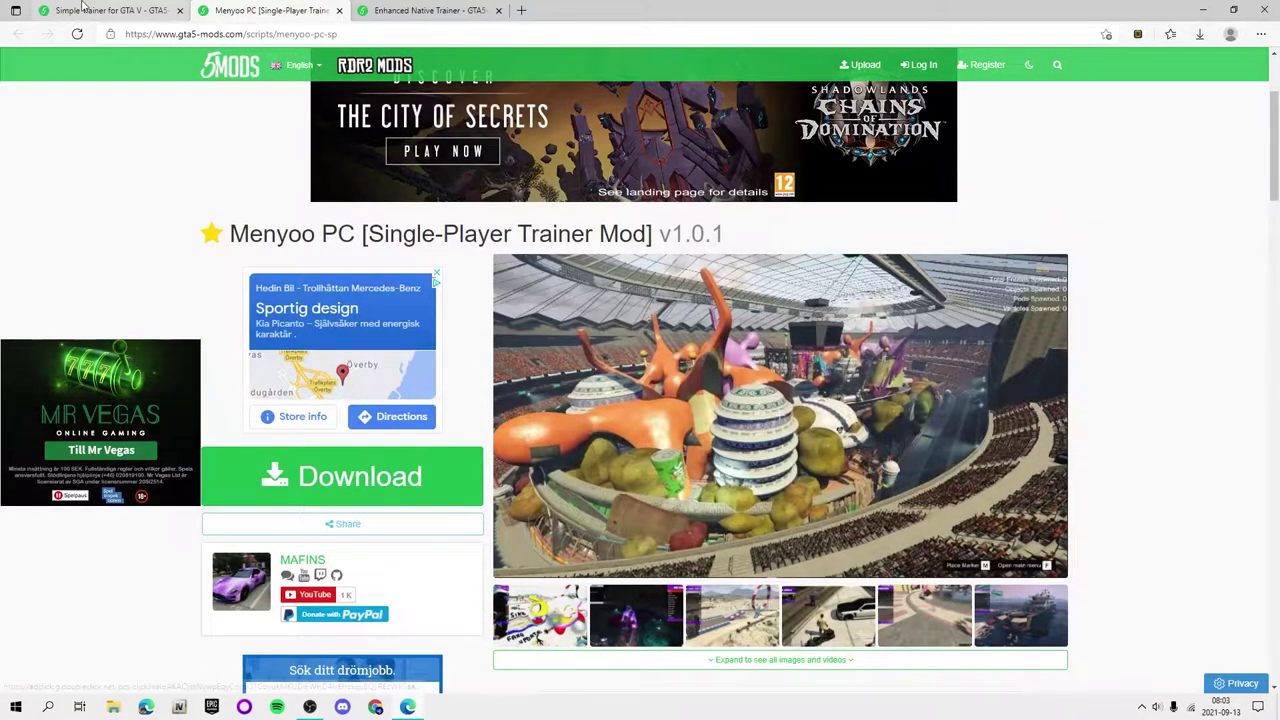
# Step: Switch back to the Simple Trainer for GTA V 13.5 tab and scroll it
pyautogui.hotkey('ctrl', 'shift', 'Tab')
pyautogui.scroll(-3, 717, 313)
pyautogui.scroll(3, 636, 253)
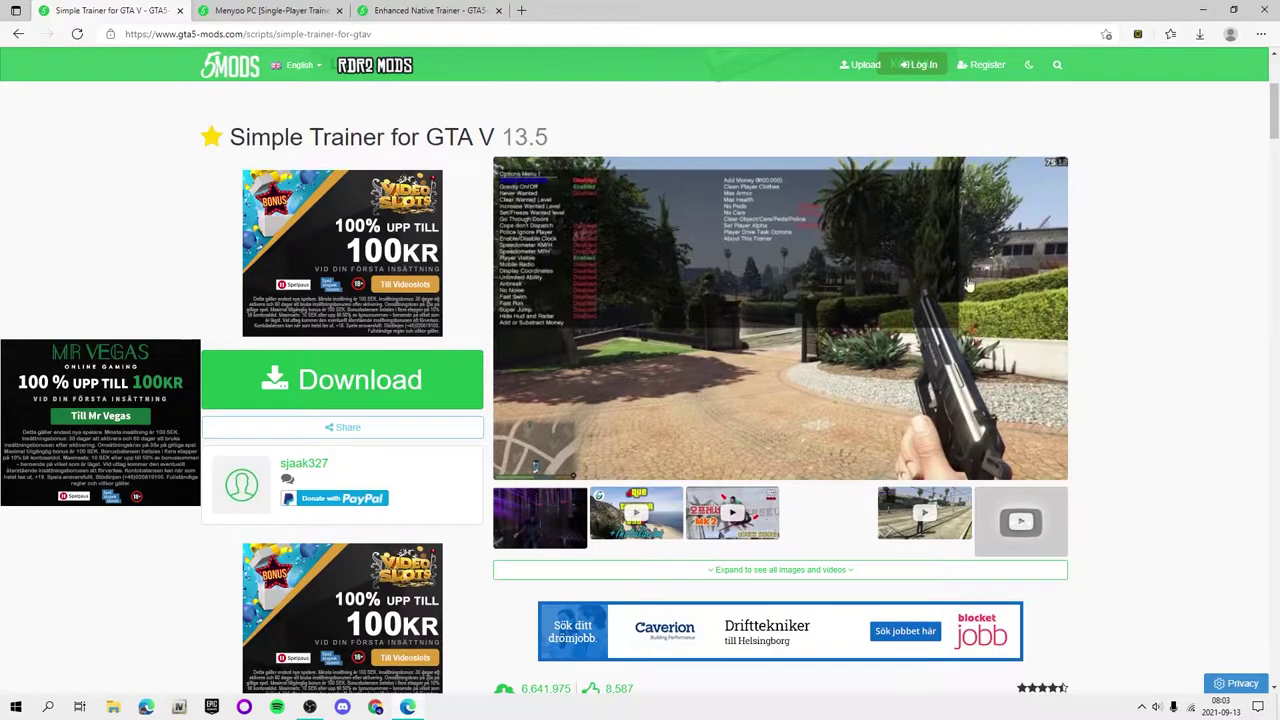
# Step: Scroll the Simple Trainer page, then move to the Enhanced Native Trainer tab
pyautogui.scroll(3, 1278, 208)
pyautogui.scroll(-3, 1186, 349)
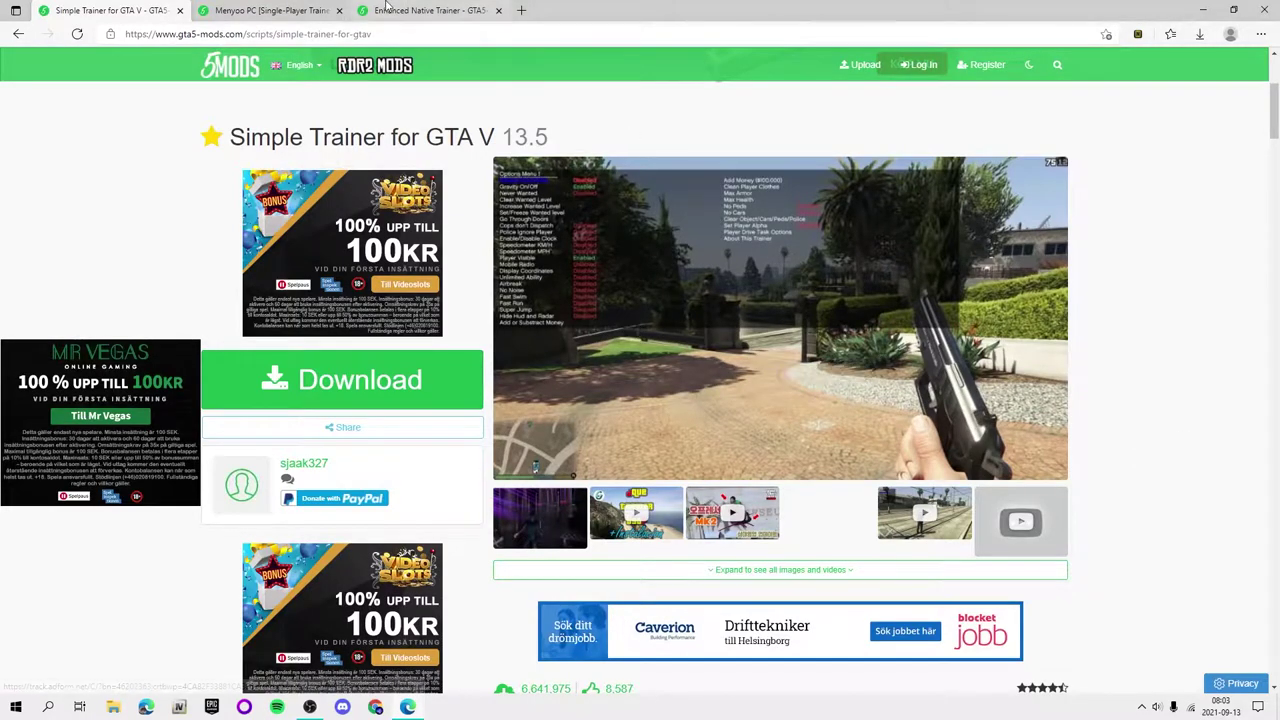
pyautogui.hotkey('ctrl', 'shift', 'Tab')
pyautogui.scroll(3, 755, 533)
# Step: Browse the Enhanced Native Trainer screenshots up to 4 of 21, then close the gallery
pyautogui.click(823, 357)
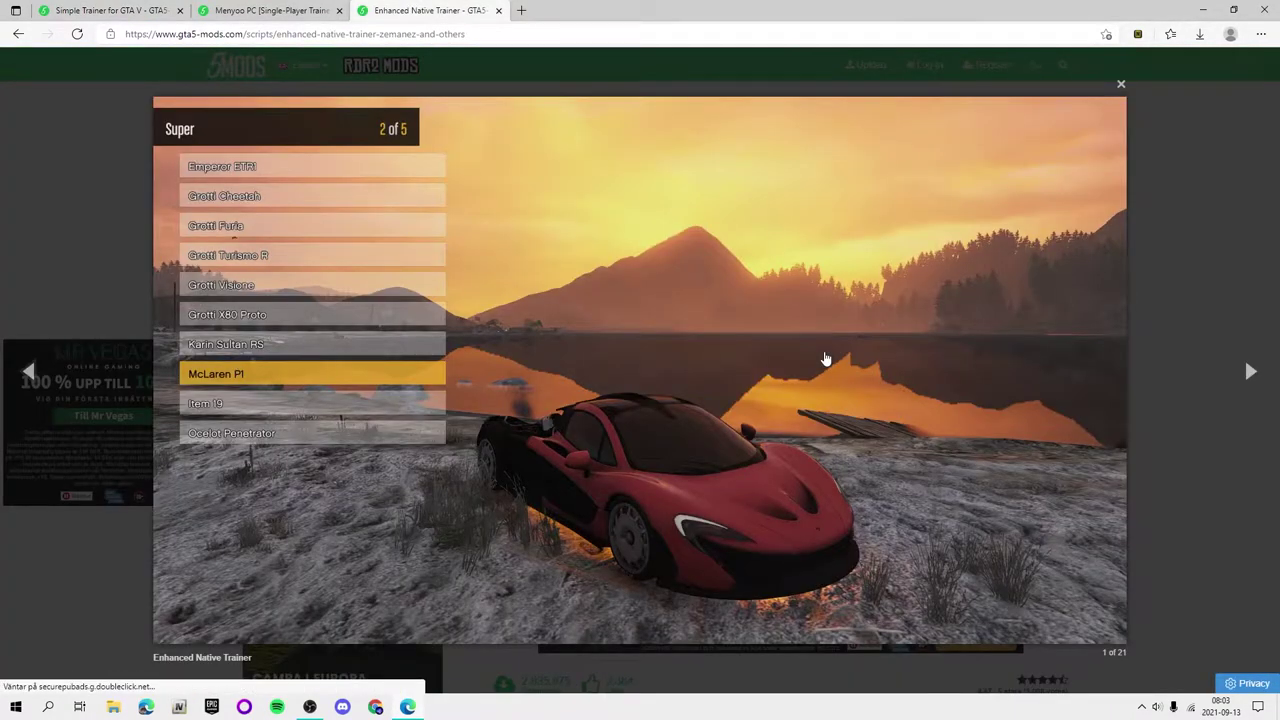
pyautogui.click(825, 358)
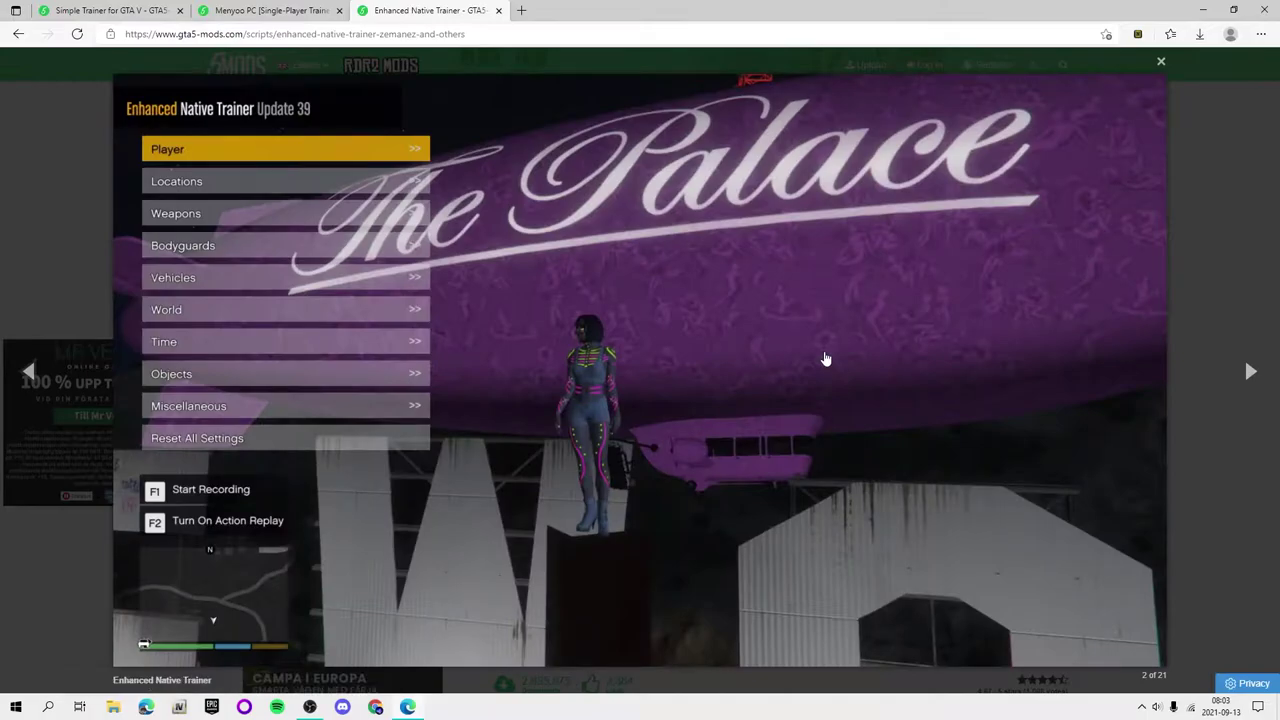
pyautogui.click(825, 358)
pyautogui.click(825, 358)
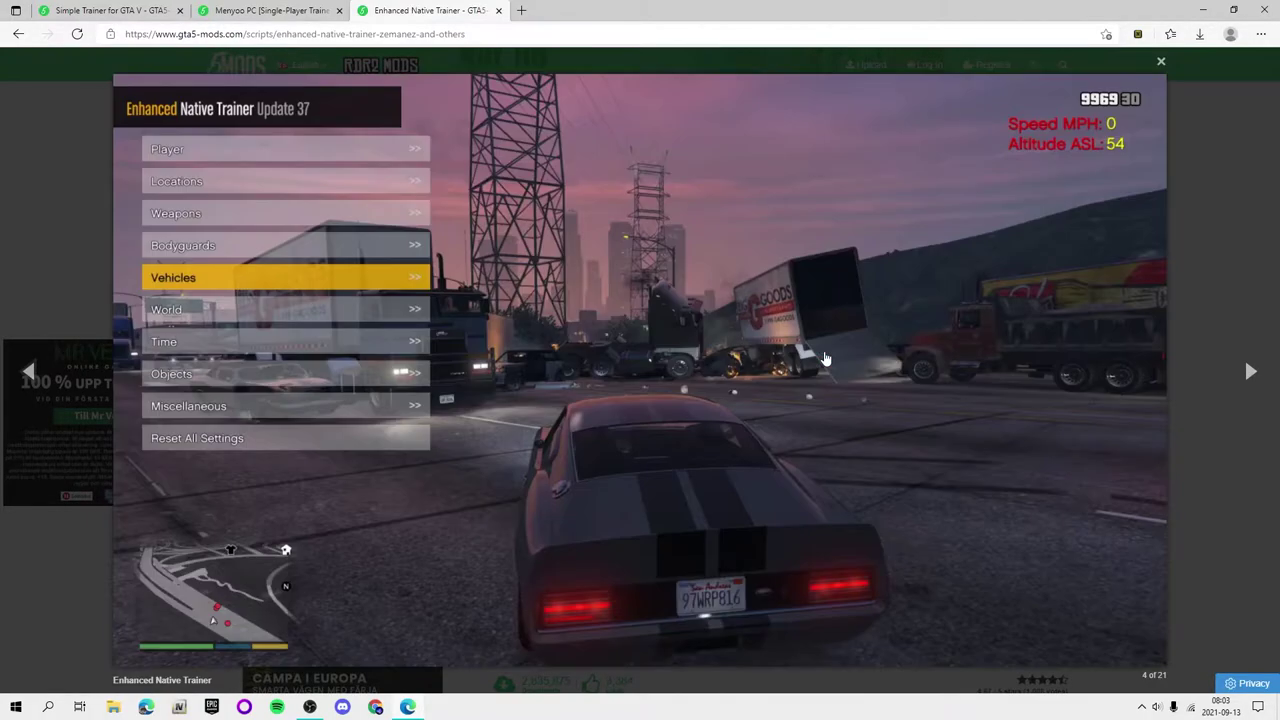
pyautogui.press('Escape')
pyautogui.scroll(3, 620, 231)
pyautogui.scroll(-5, 620, 231)
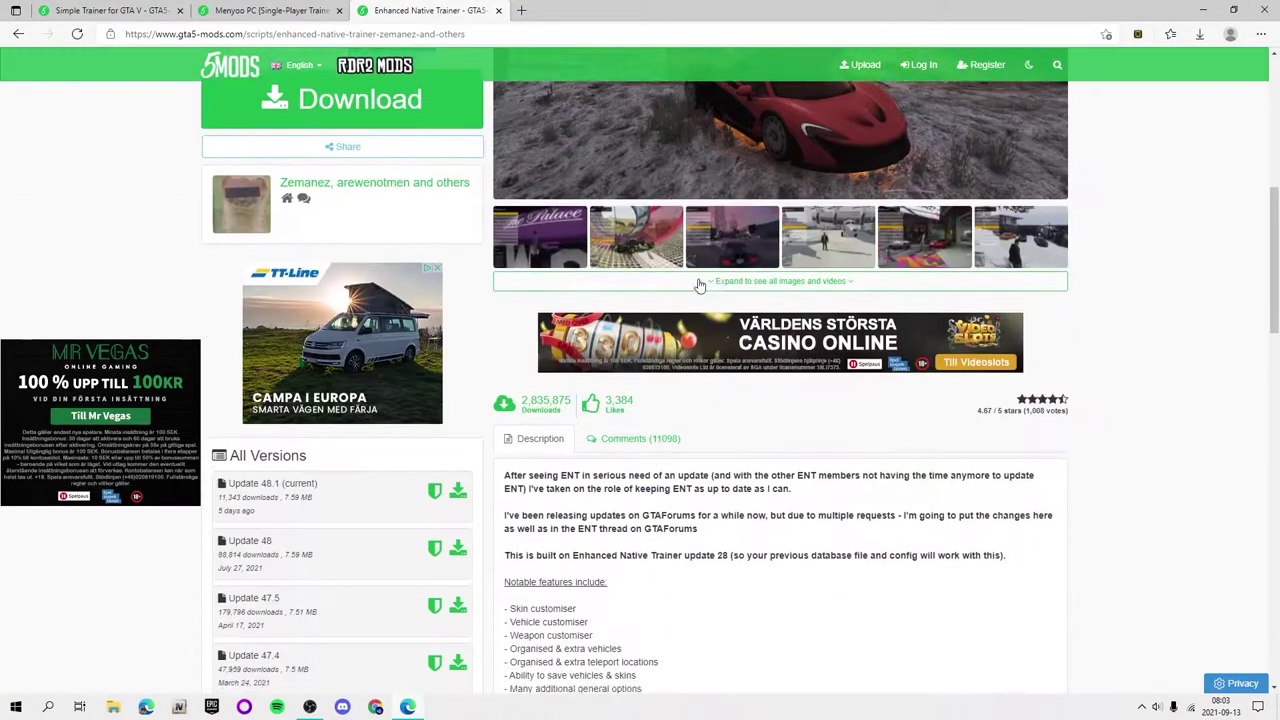
pyautogui.scroll(5, 620, 231)
# Step: Review the Simple Trainer for GTA V page and glance over the other trainer tabs
pyautogui.click(110, 10)
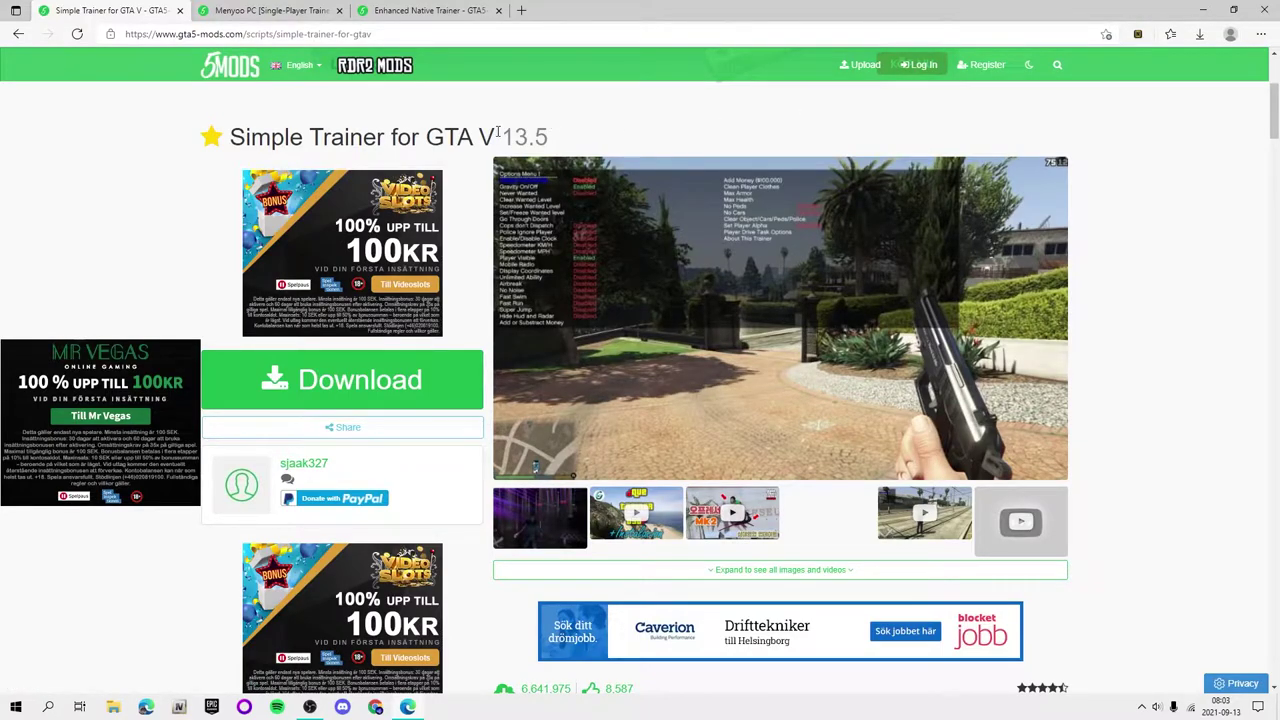
pyautogui.scroll(-3, 600, 180)
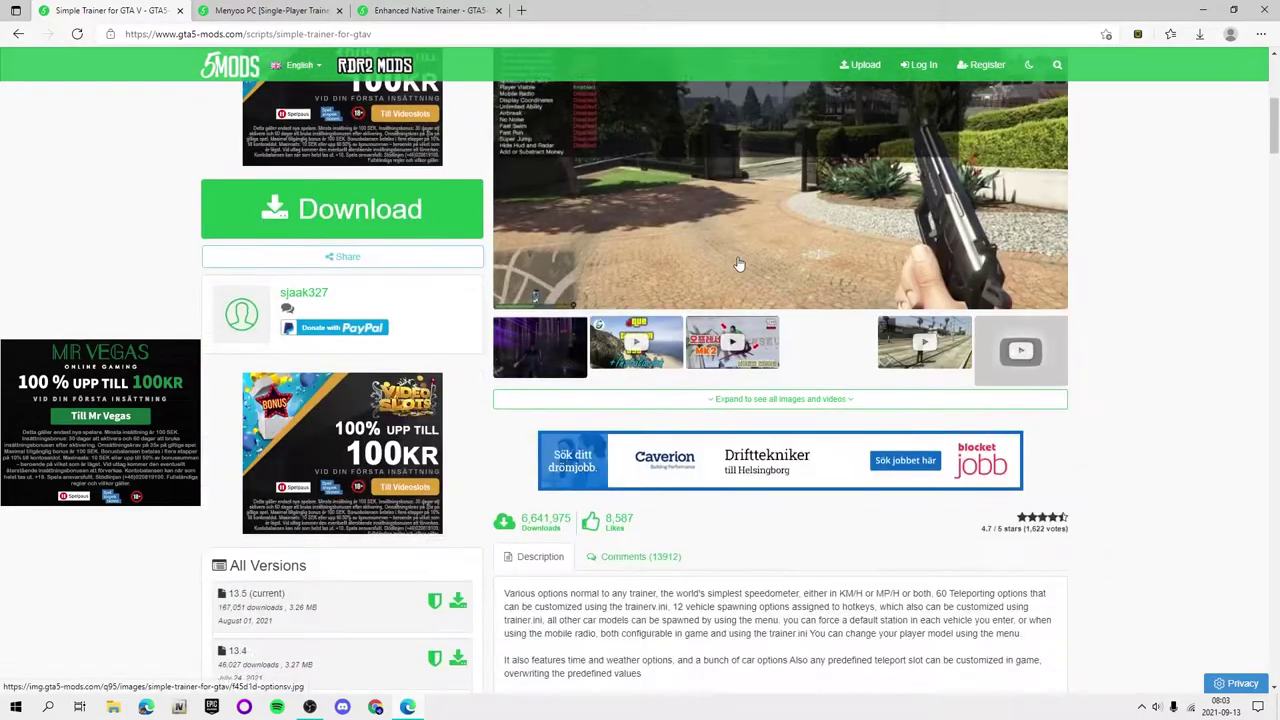
pyautogui.scroll(3, 620, 193)
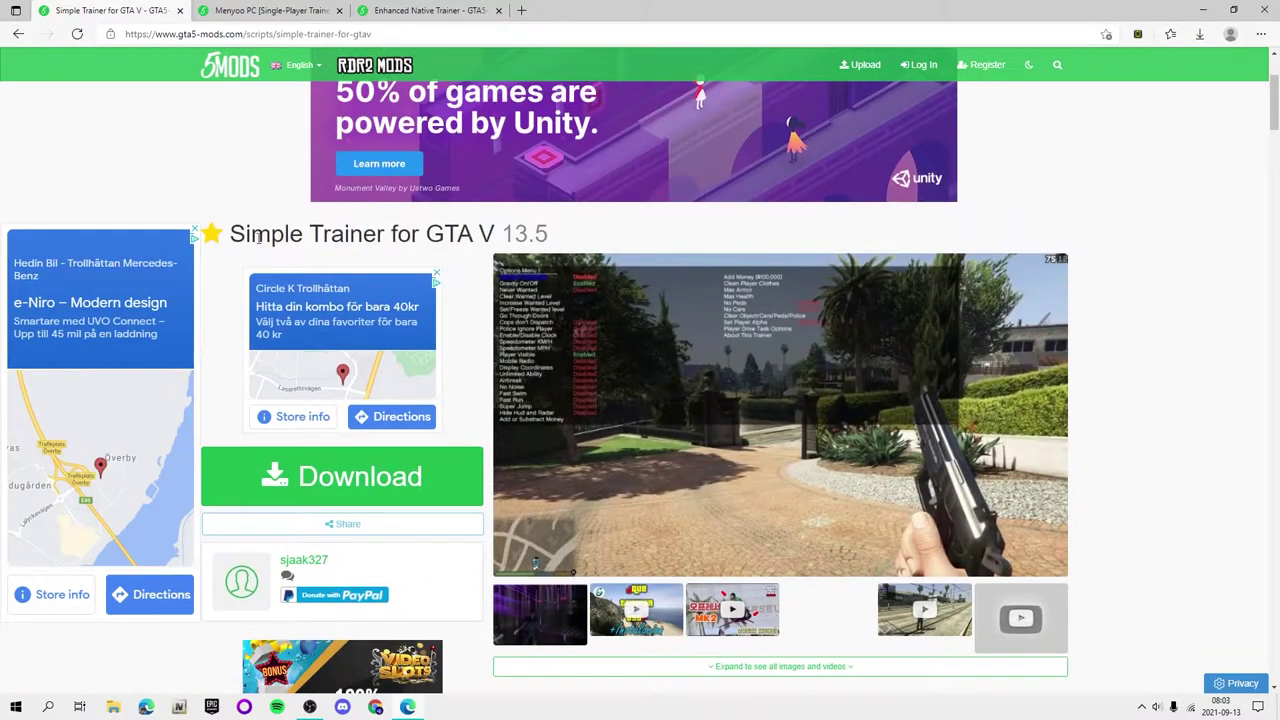
pyautogui.moveTo(232, 234); pyautogui.dragTo(492, 234)
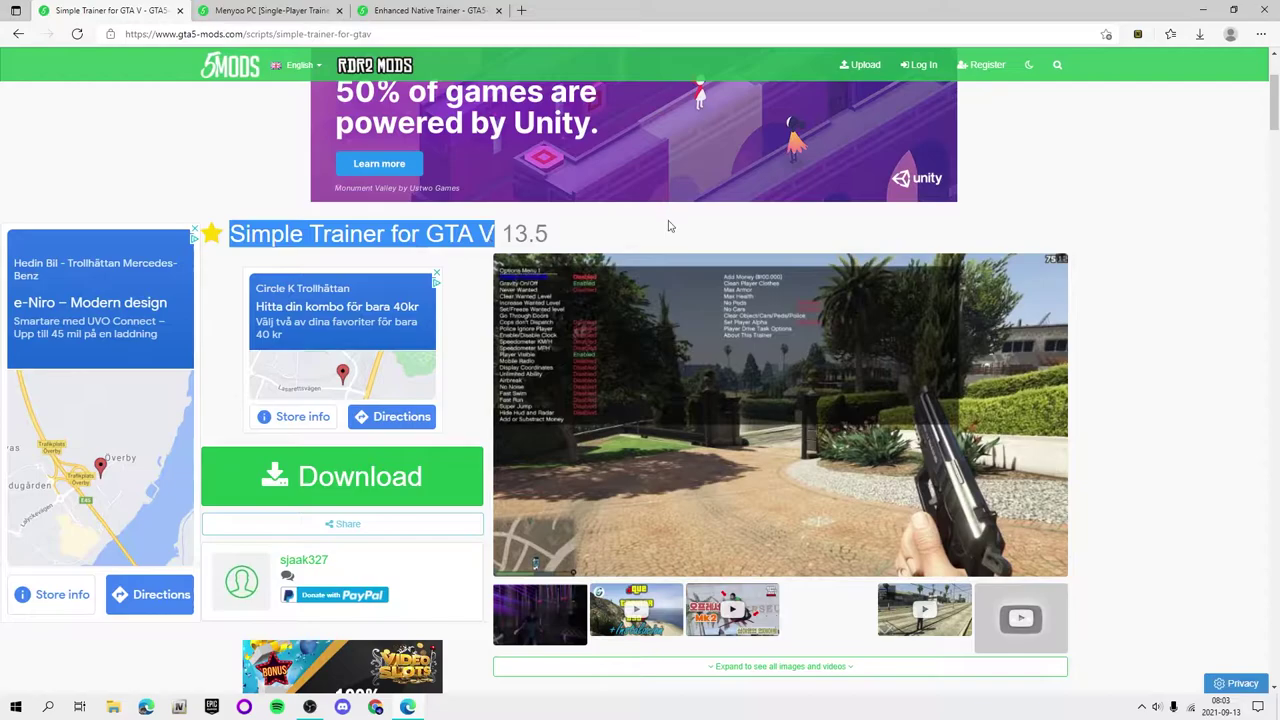
pyautogui.click(596, 241)
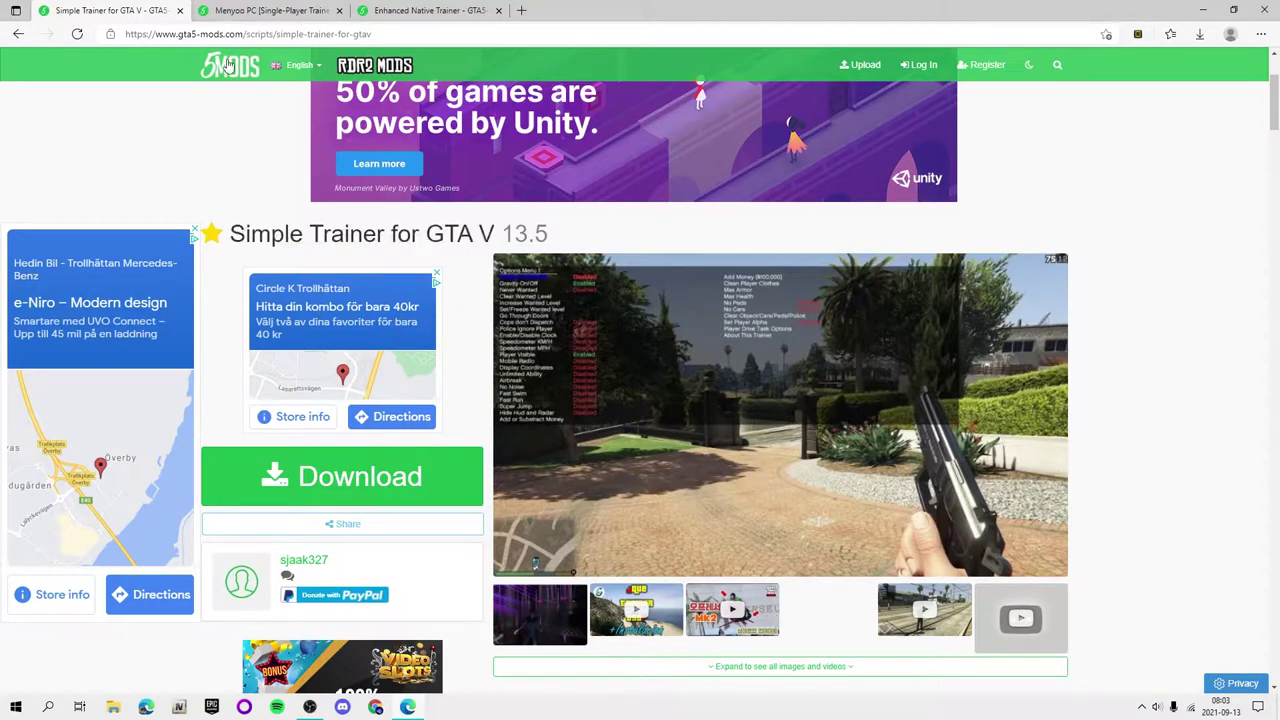
pyautogui.scroll(-2, 392, 305)
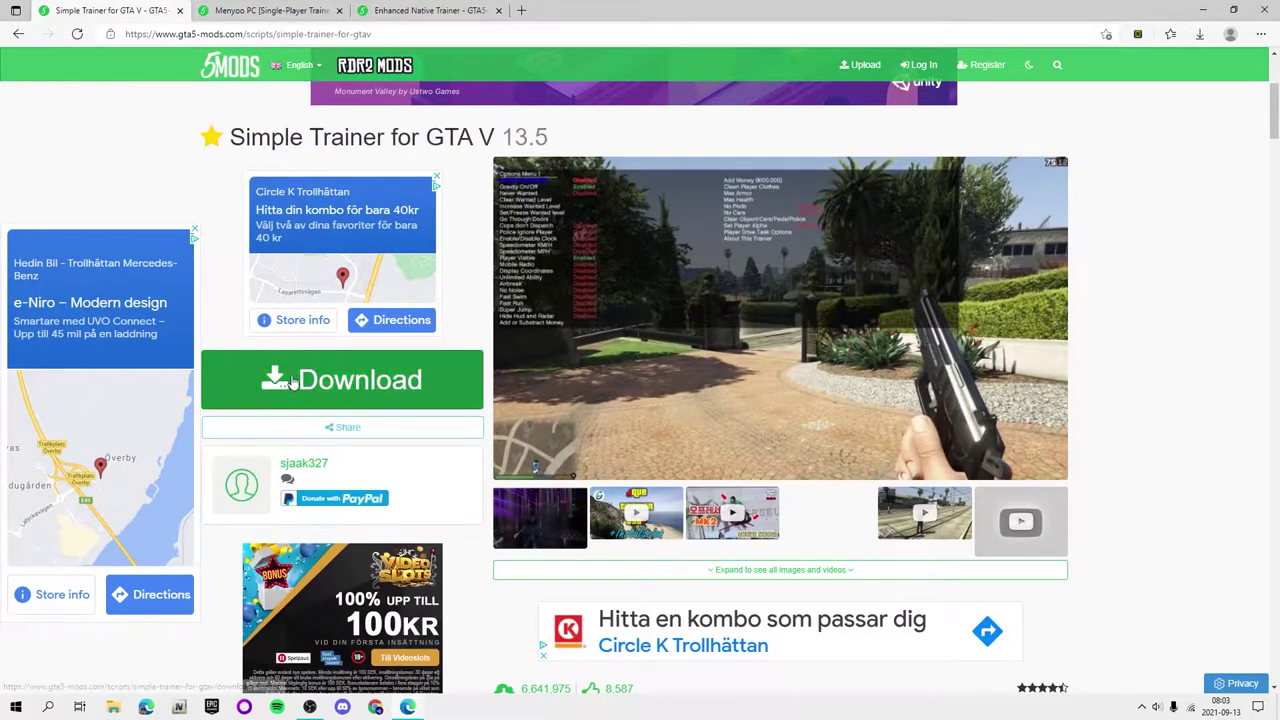
pyautogui.click(214, 9)
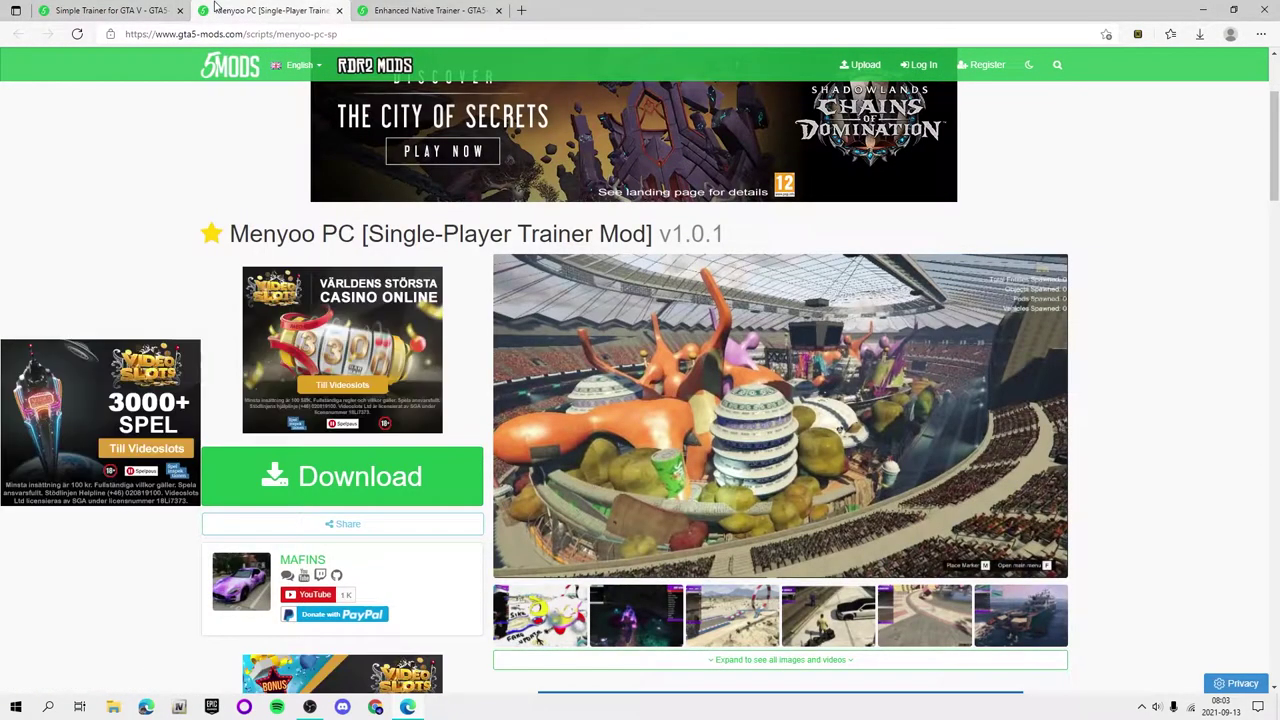
pyautogui.click(430, 10)
pyautogui.click(110, 10)
# Step: Start the Simple Trainer file download and open Menyoo's GitHub download source
pyautogui.click(350, 380)
pyautogui.click(596, 527)
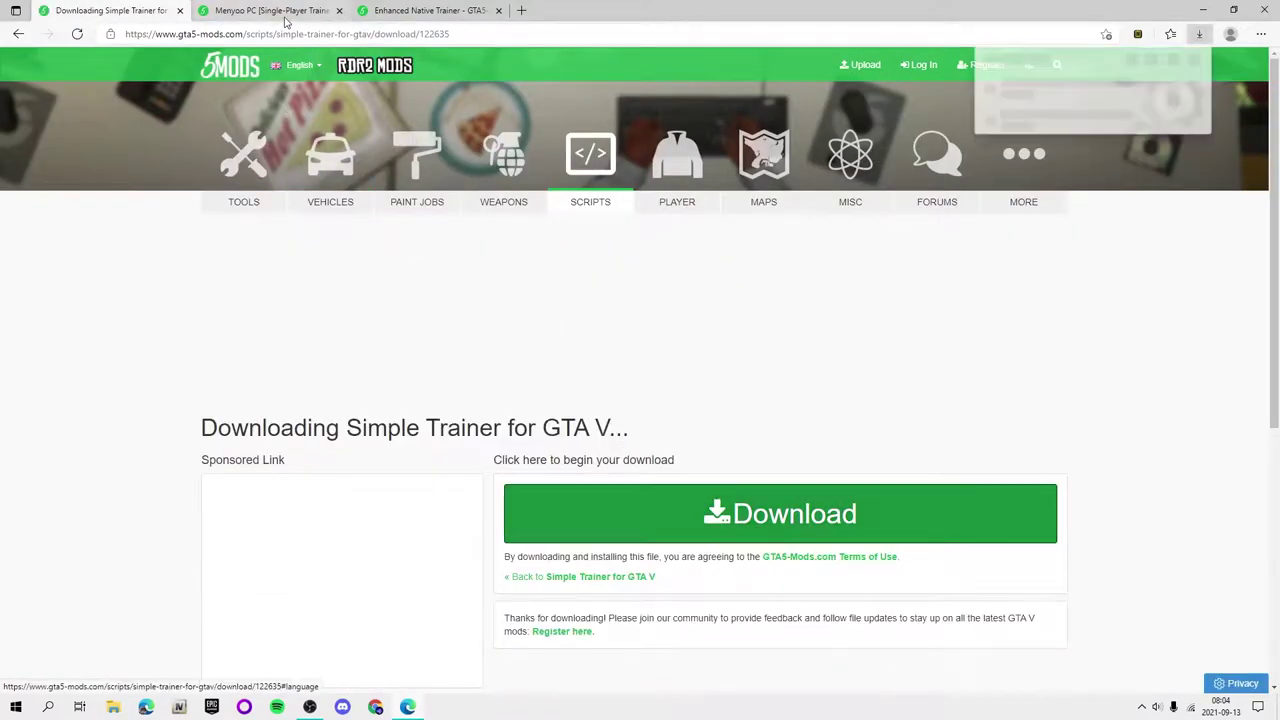
pyautogui.click(265, 10)
pyautogui.click(317, 483)
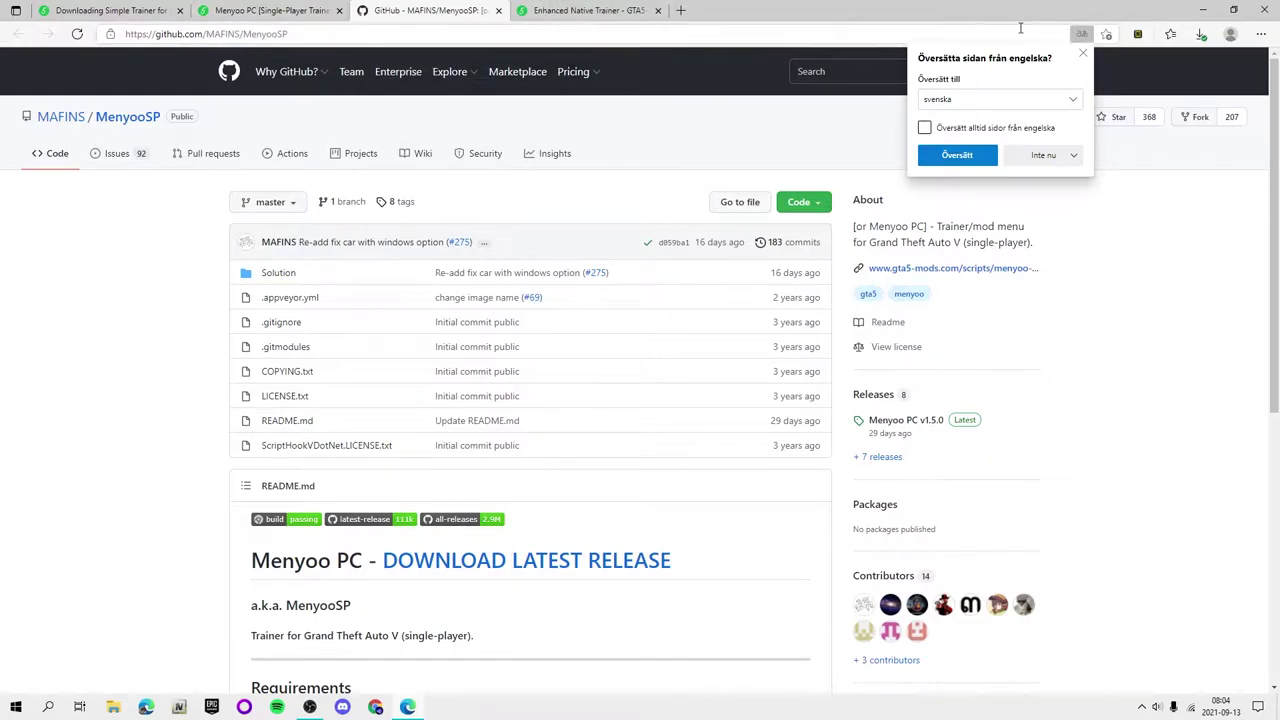
# Step: Dismiss the translation offer, close the Menyoo PC tab, and briefly view the repo file finder
pyautogui.click(1082, 52)
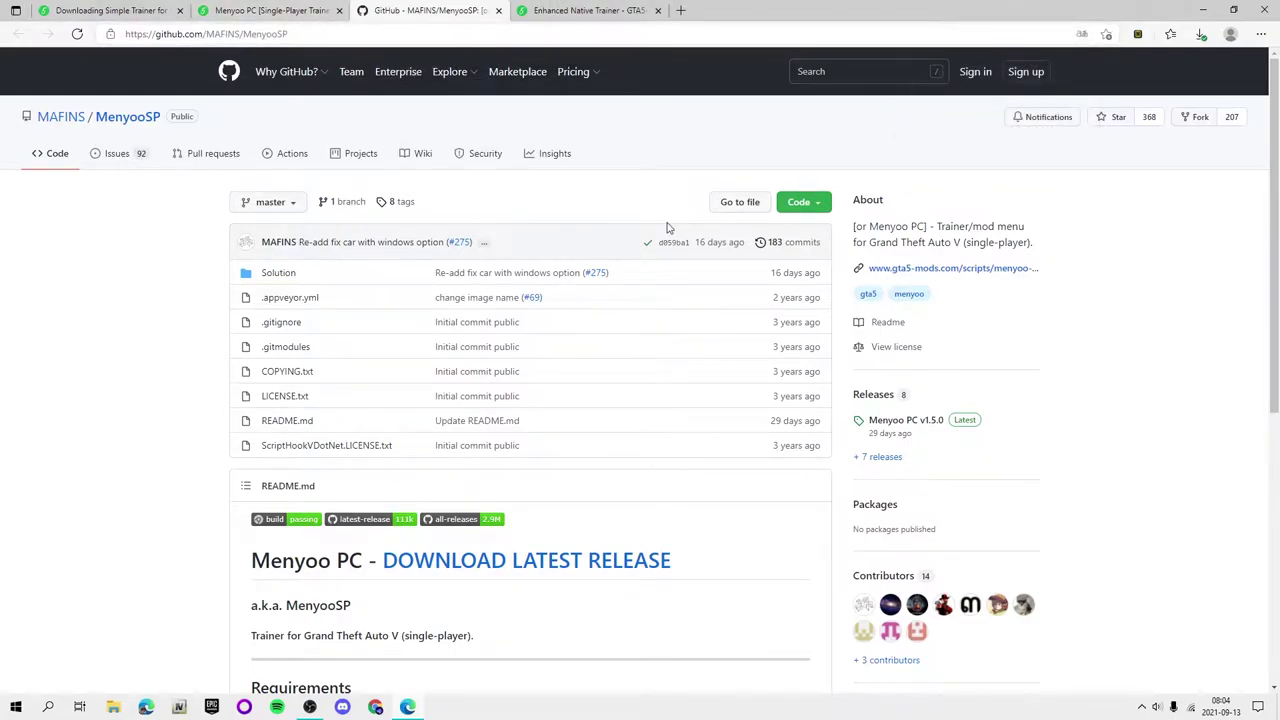
pyautogui.click(339, 10)
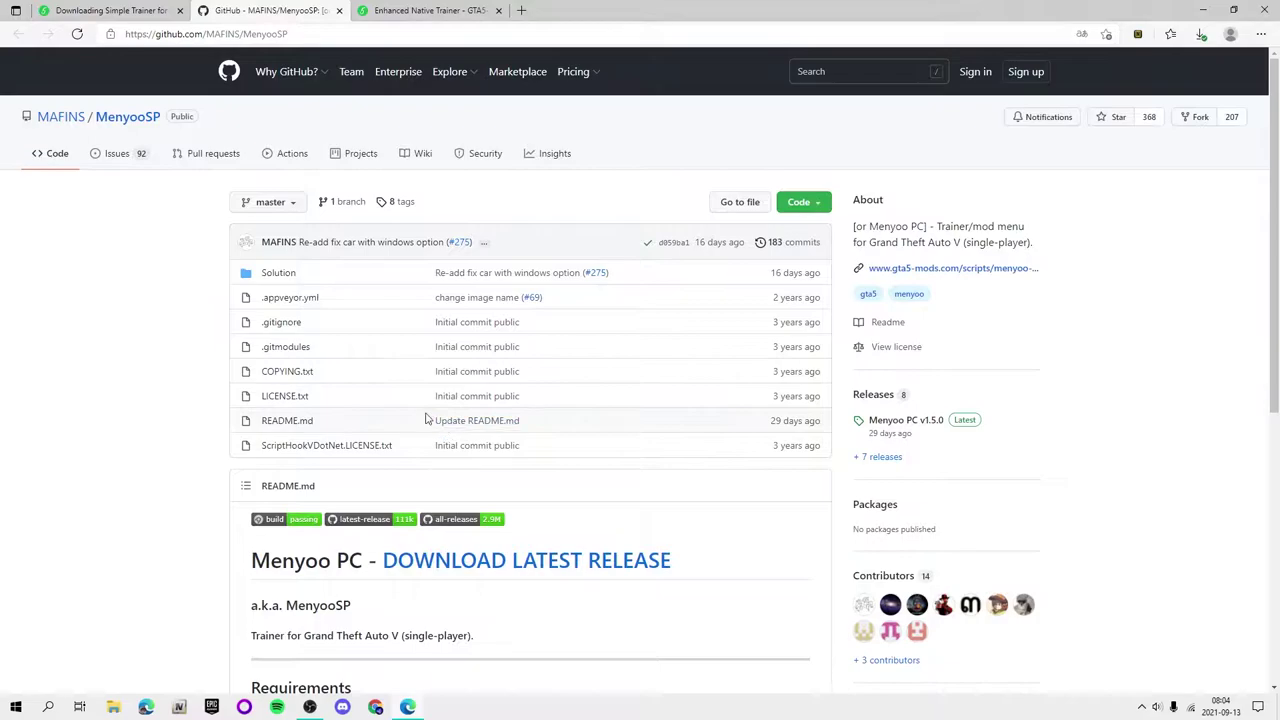
pyautogui.click(748, 204)
pyautogui.scroll(-10, 320, 280)
pyautogui.hotkey('alt', 'Left')
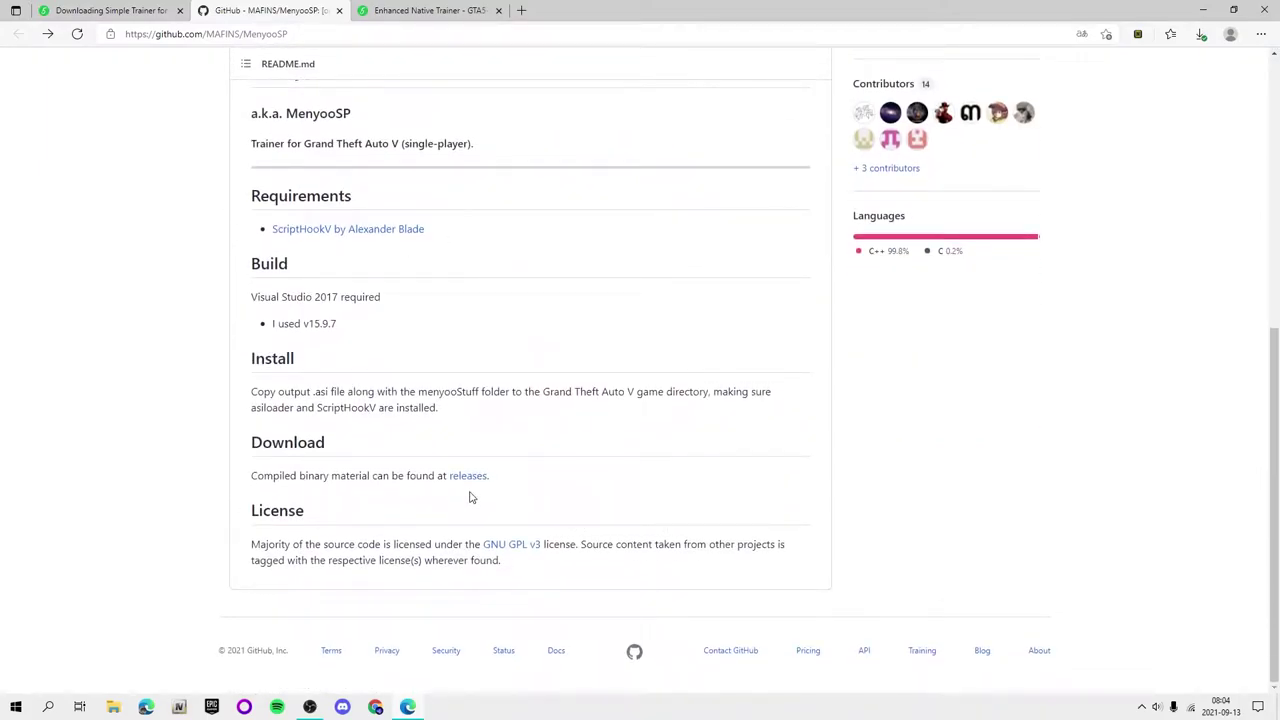
# Step: Check the releases page and return to the MenyooSP README's install and download notes
pyautogui.scroll(2, 472, 490)
pyautogui.scroll(-1, 474, 486)
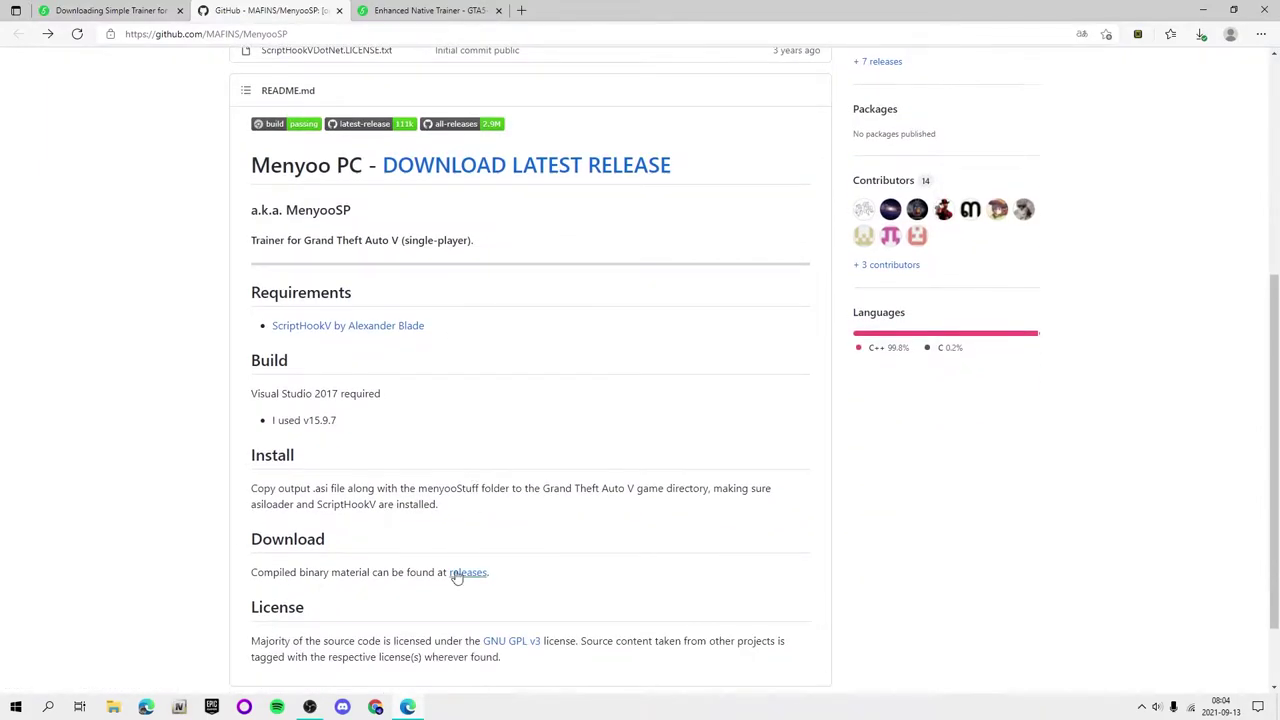
pyautogui.scroll(-4, 449, 371)
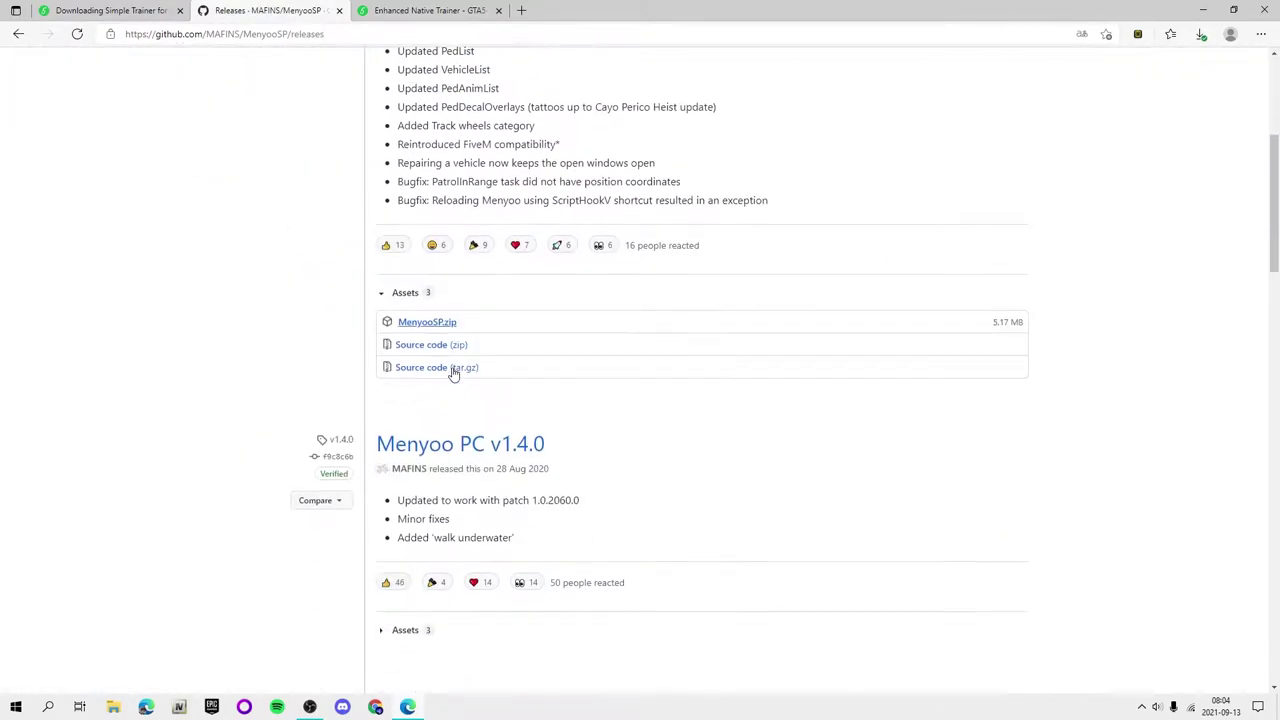
pyautogui.hotkey('alt', 'Left')
pyautogui.scroll(1, 484, 277)
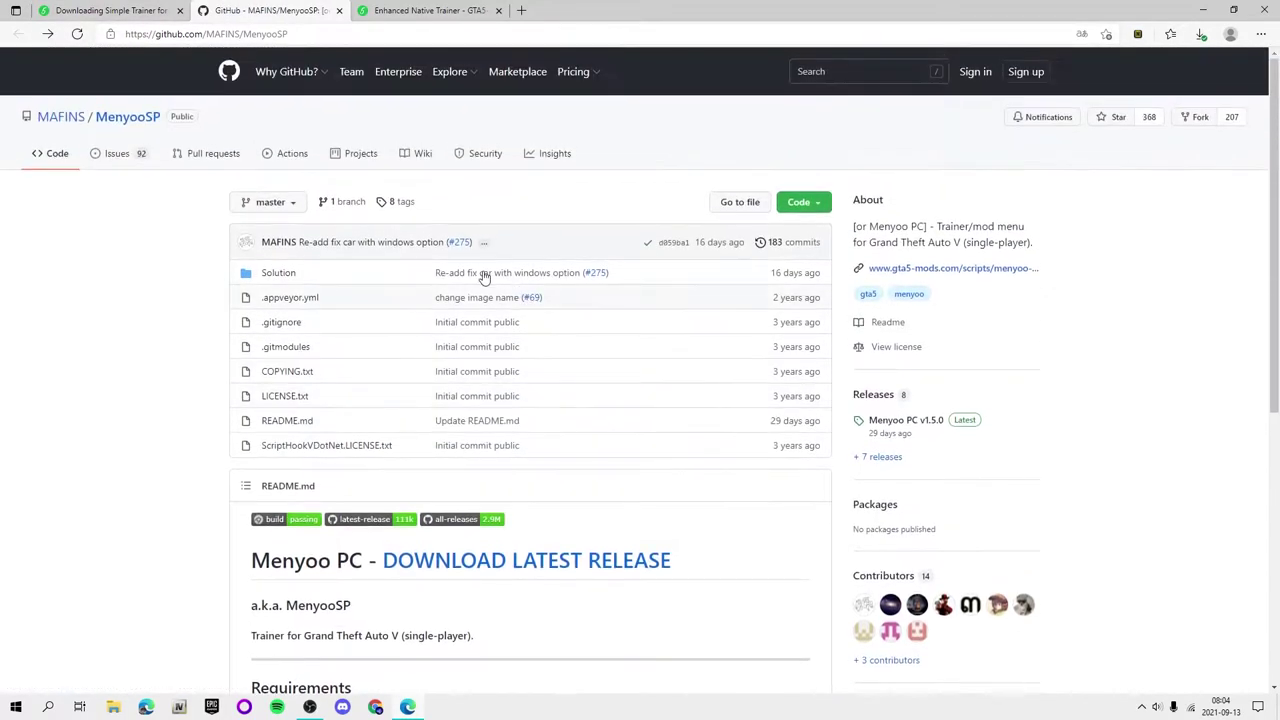
pyautogui.scroll(-5, 726, 246)
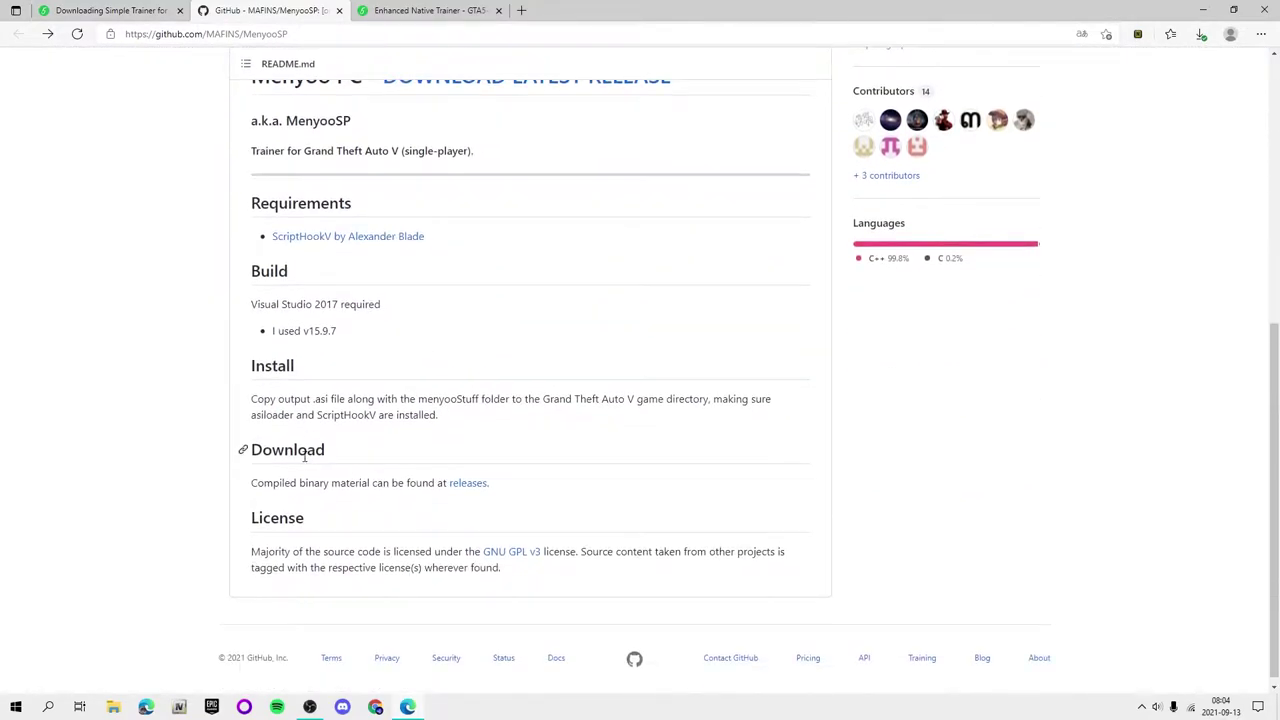
# Step: Download MenyooSP.zip from the v1.5.0 release assets and open a blank tab
pyautogui.click(467, 486)
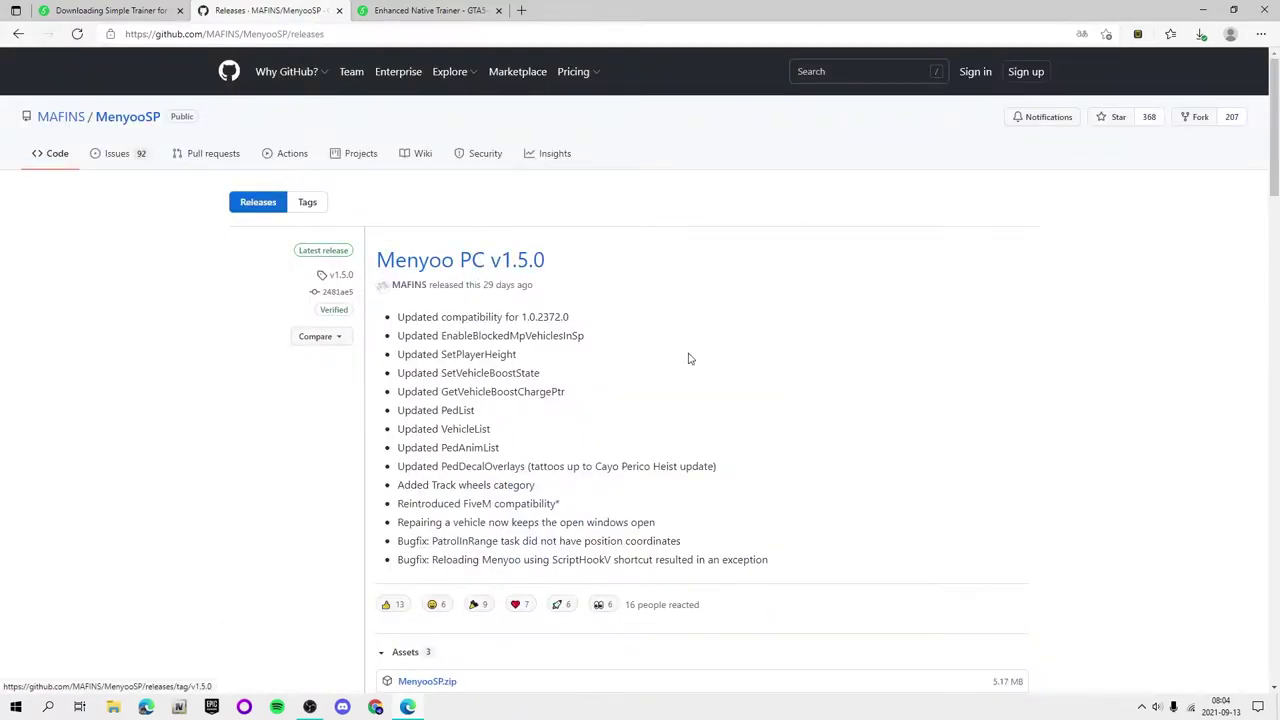
pyautogui.scroll(-3, 773, 455)
pyautogui.scroll(2, 467, 157)
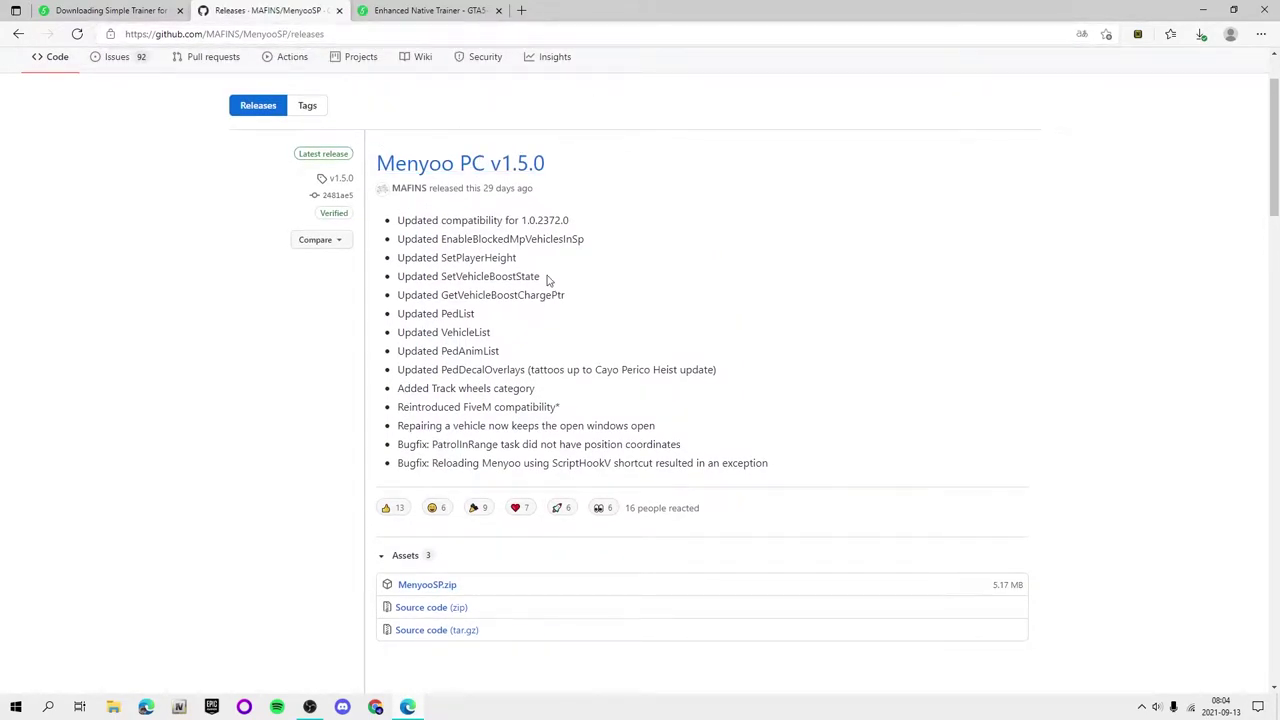
pyautogui.click(403, 589)
pyautogui.click(521, 10)
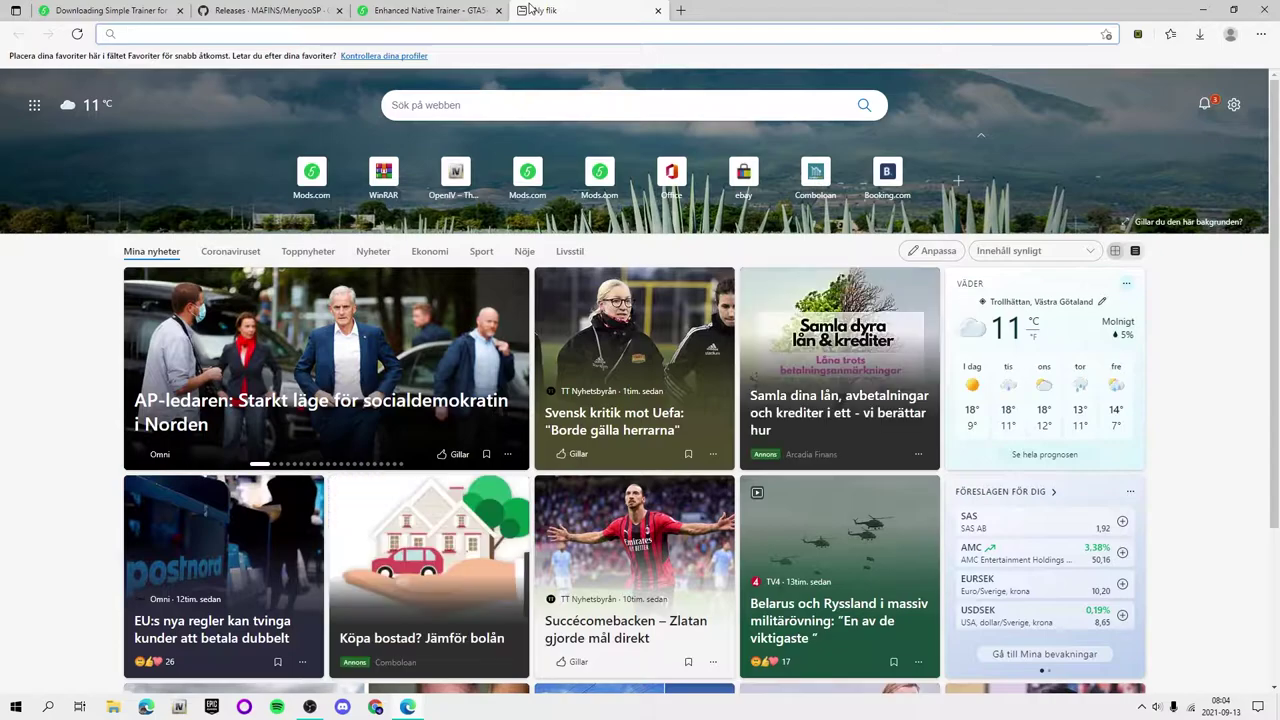
# Step: Load the WinRAR 6.02 site via 'win-rar', close it, and return to Enhanced Native Trainer
pyautogui.write('win-rar')
pyautogui.press('Return')
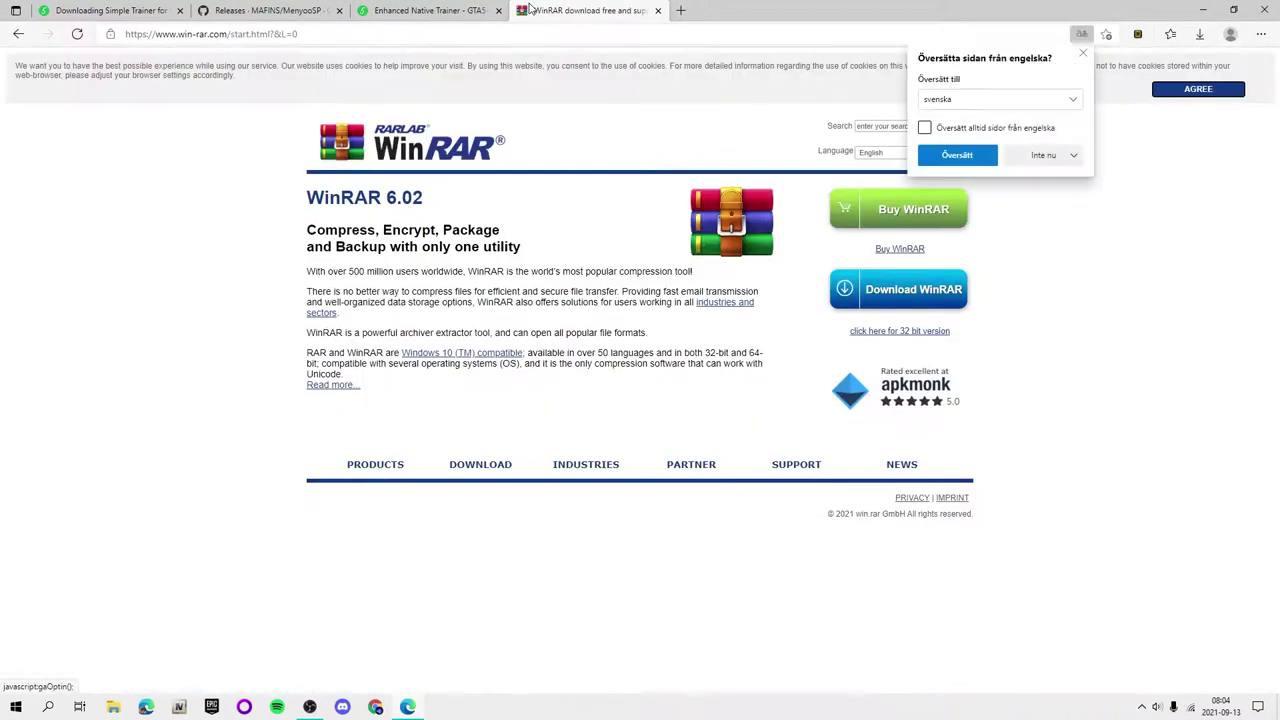
pyautogui.click(1086, 53)
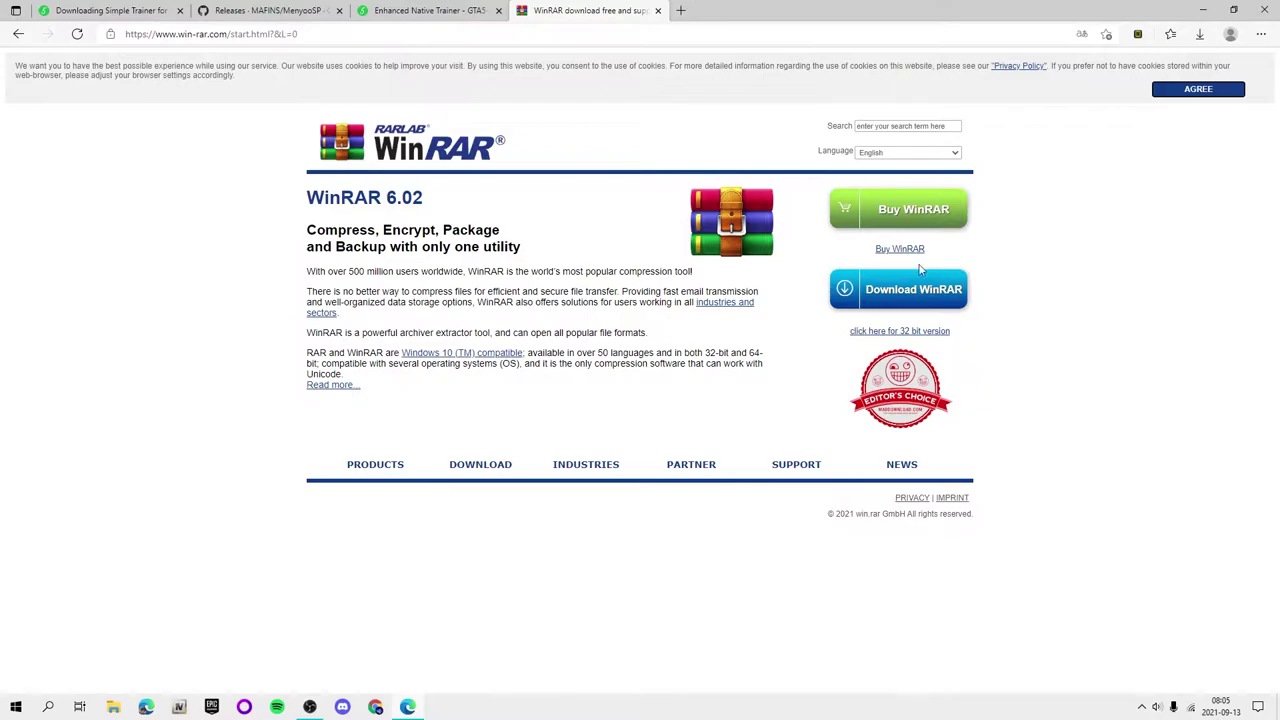
pyautogui.click(657, 11)
pyautogui.click(470, 11)
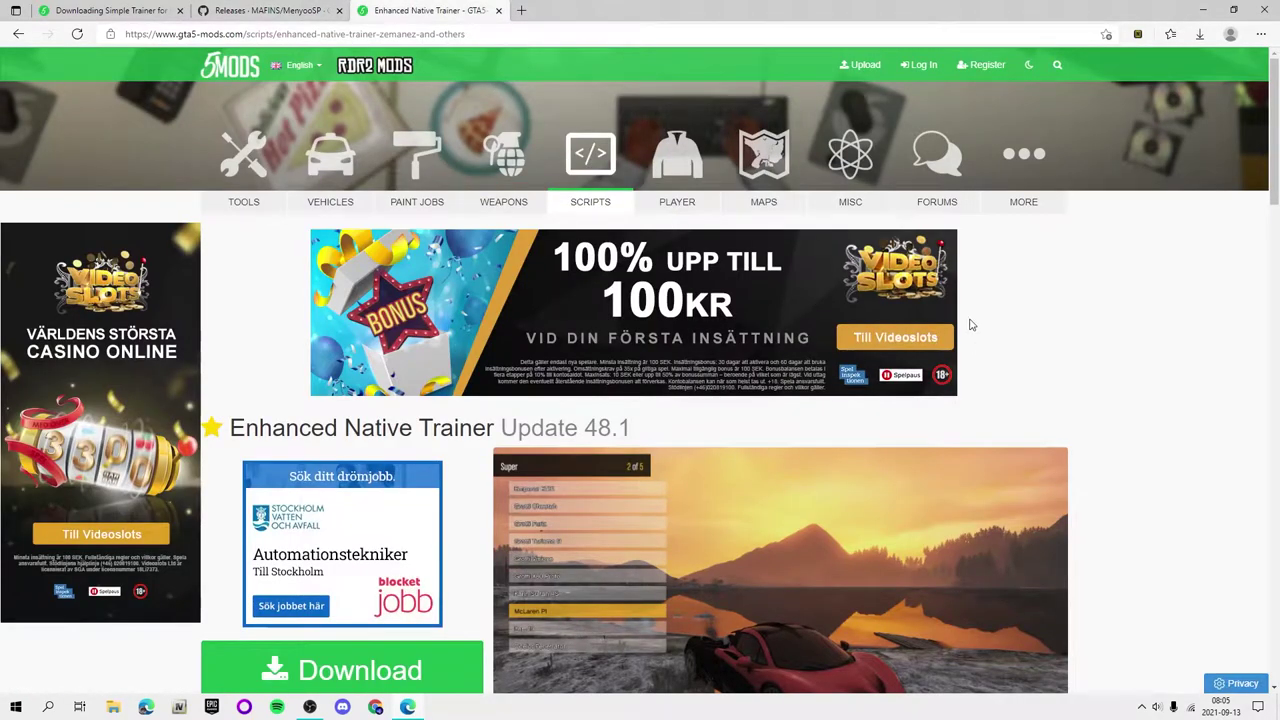
# Step: Check Edge's recent downloads list and scroll the Enhanced Native Trainer page
pyautogui.click(1201, 36)
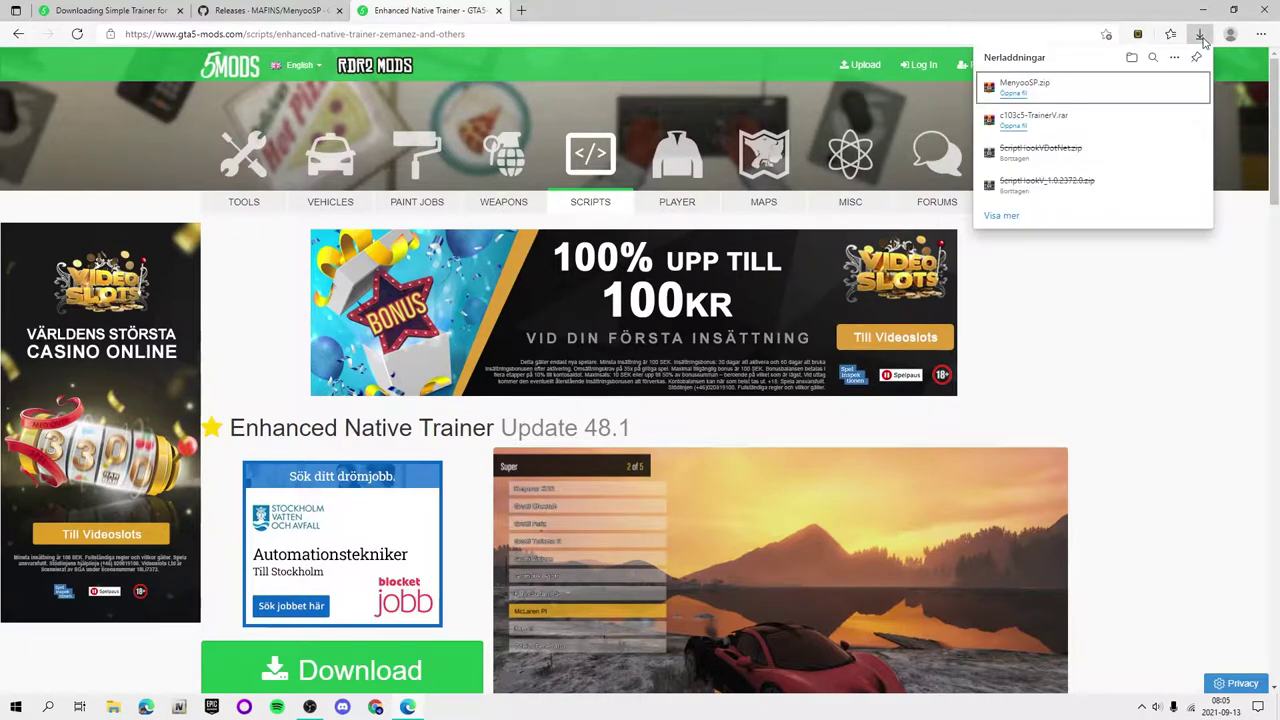
pyautogui.click(1204, 40)
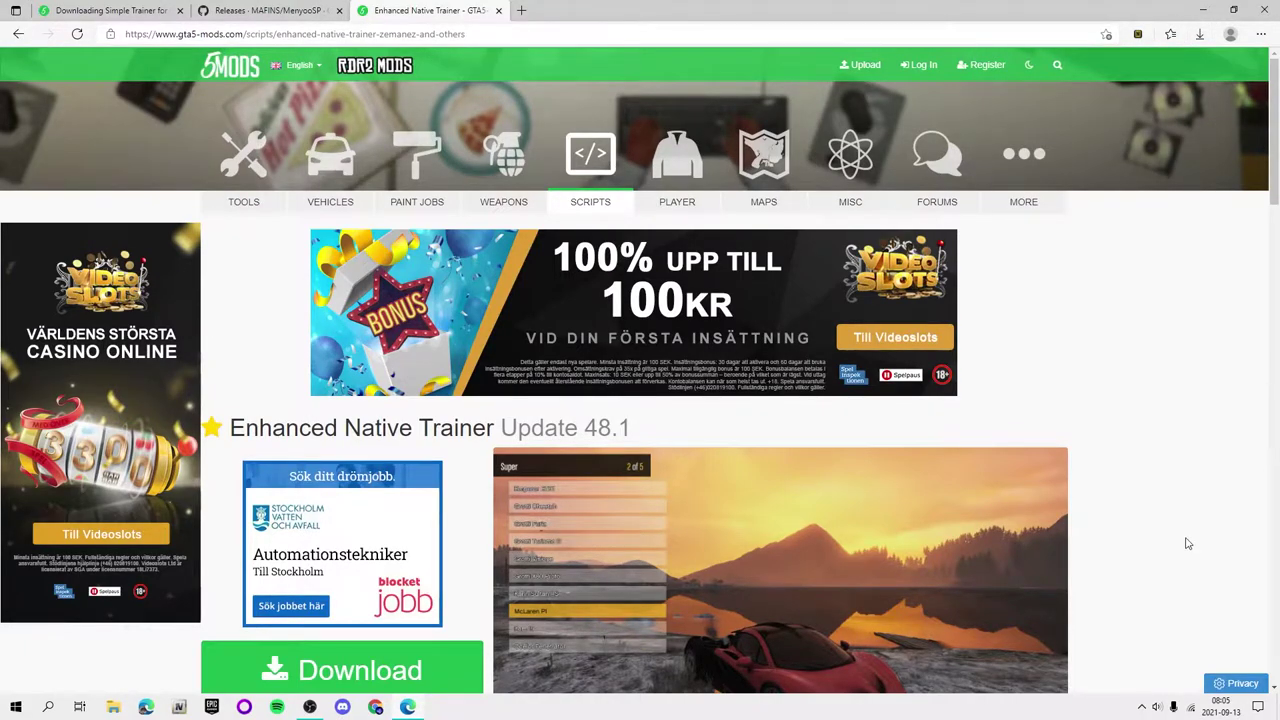
pyautogui.scroll(-3, 1188, 543)
pyautogui.scroll(-1, 1088, 390)
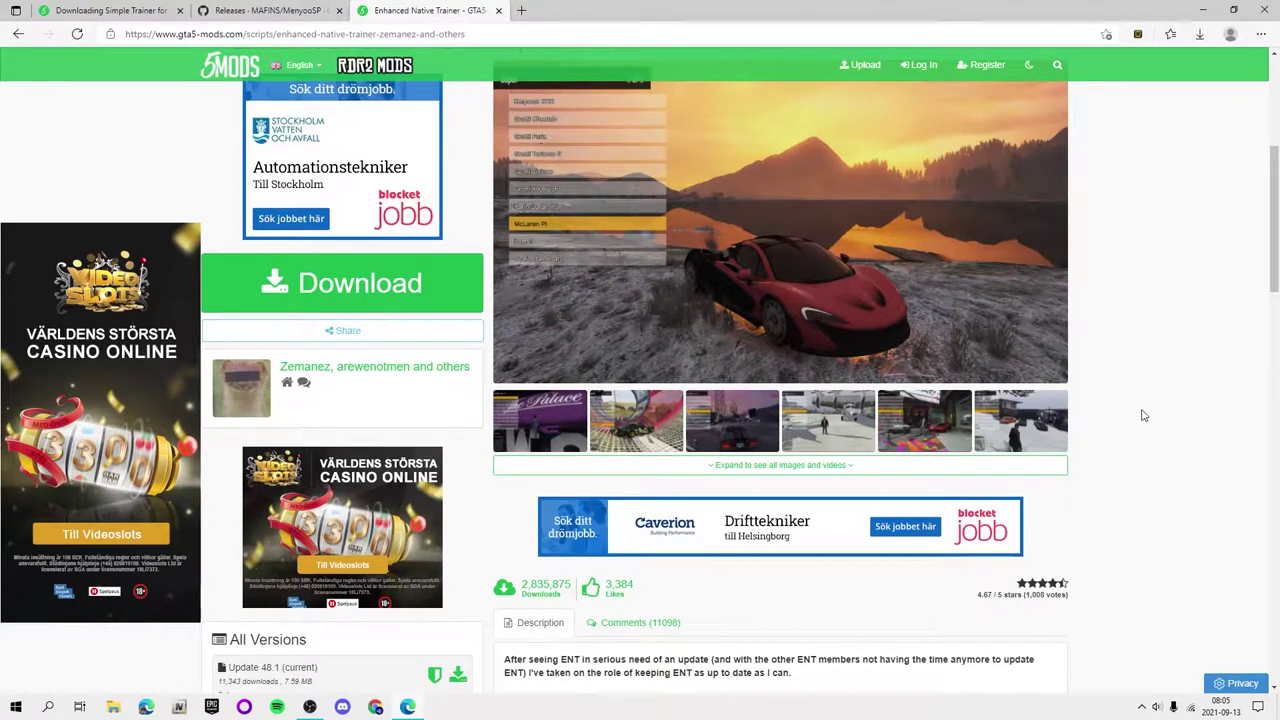
# Step: Open MenyooSP.zip in WinRAR and dismiss the licence reminder
pyautogui.click(1200, 33)
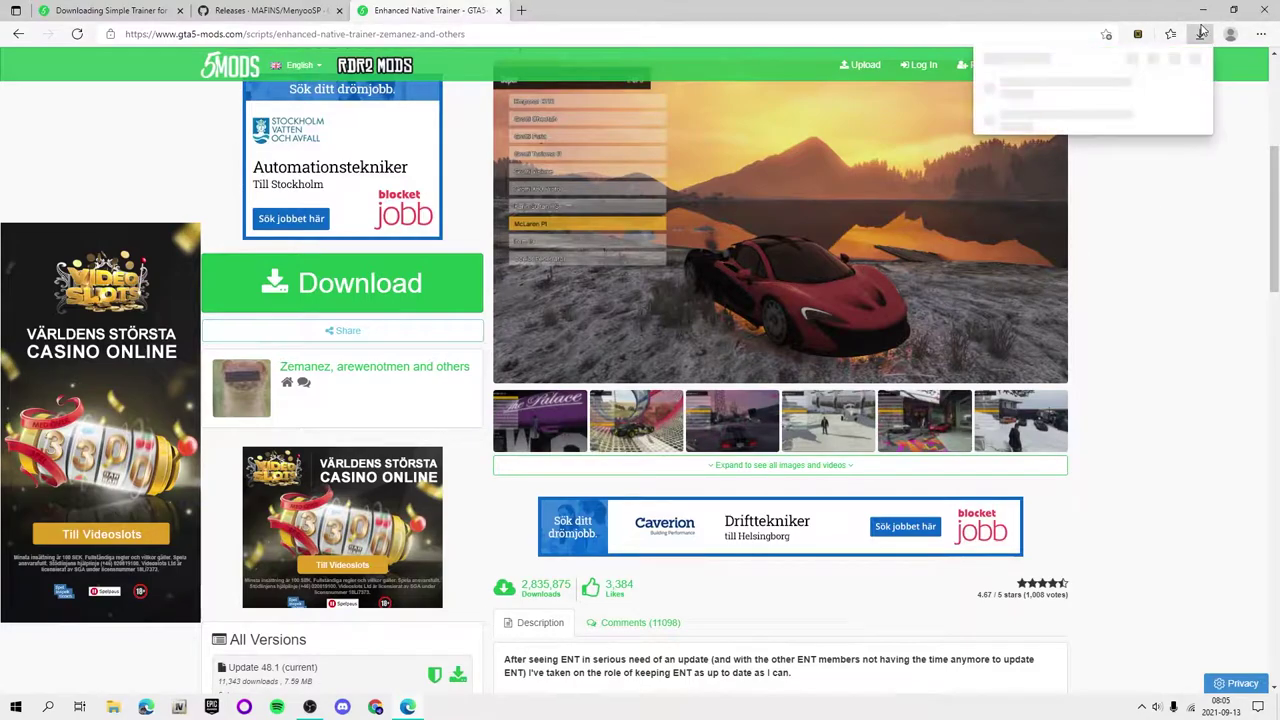
pyautogui.click(1012, 93)
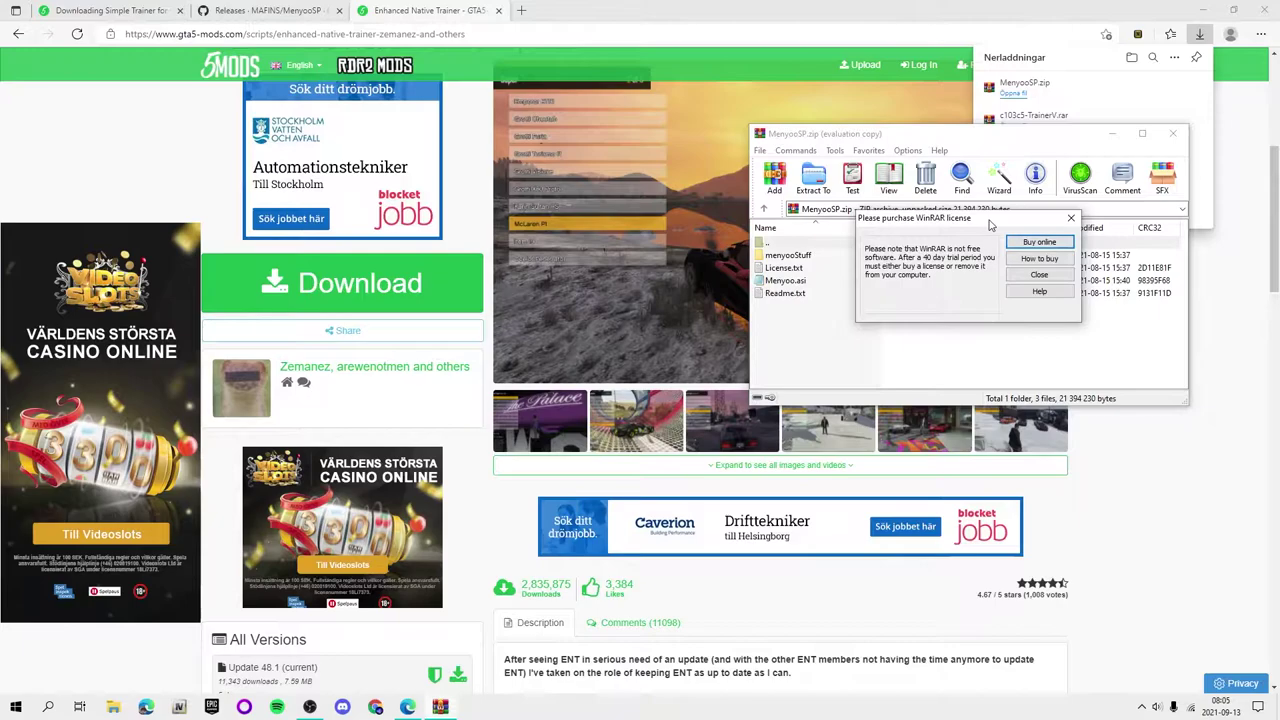
pyautogui.moveTo(966, 226); pyautogui.dragTo(962, 227)
pyautogui.click(1035, 277)
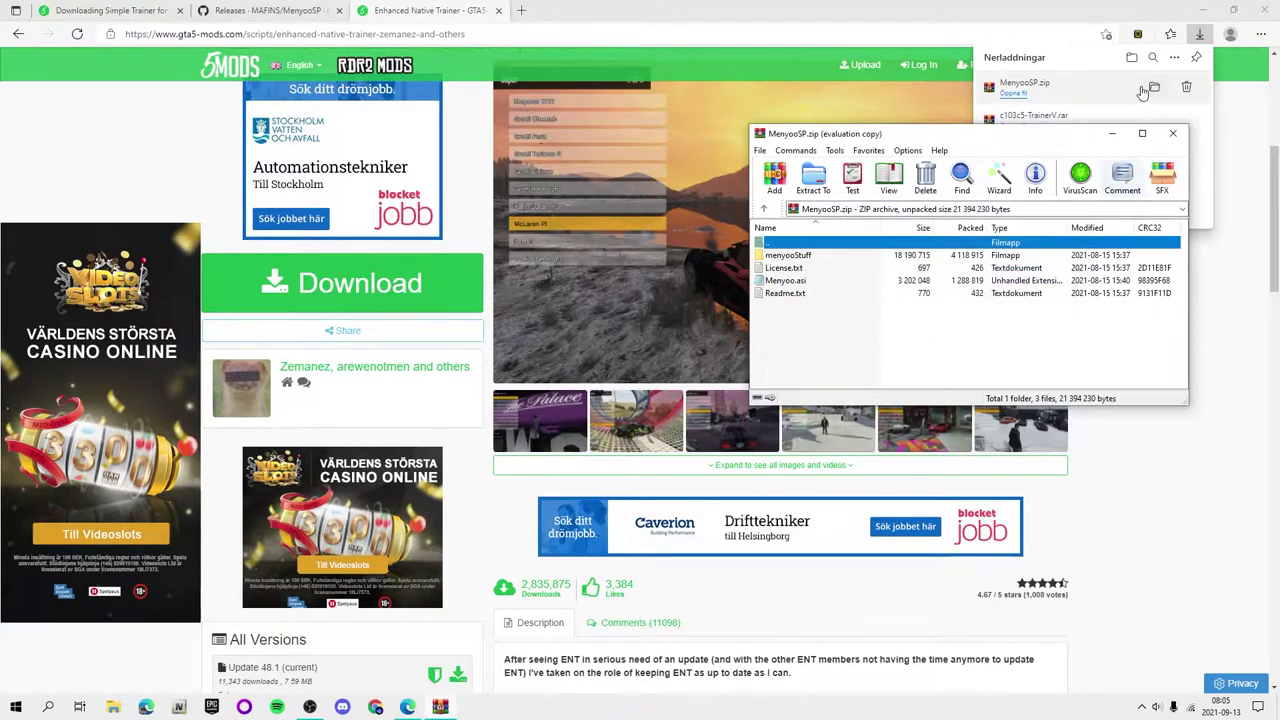
pyautogui.click(1037, 57)
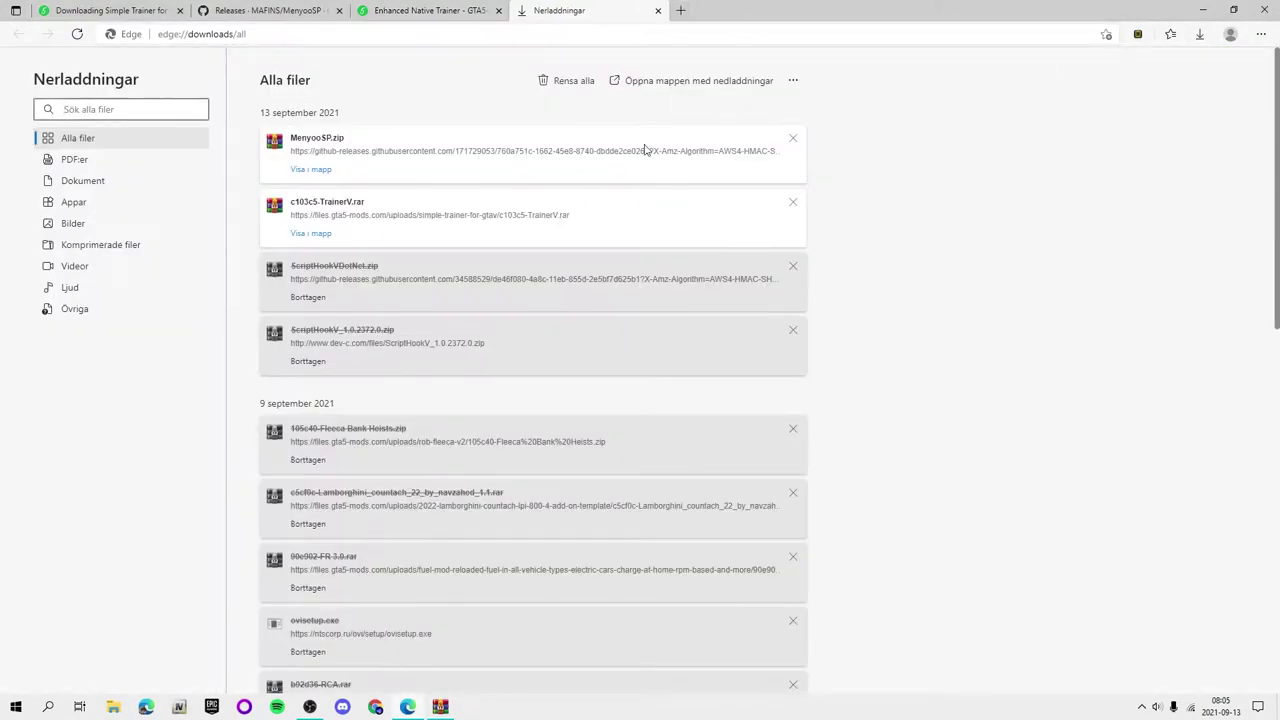
pyautogui.click(659, 13)
# Step: Open c103c5-TrainerV.rar in WinRAR and go to the Enhanced Native Trainer download page
pyautogui.click(1200, 34)
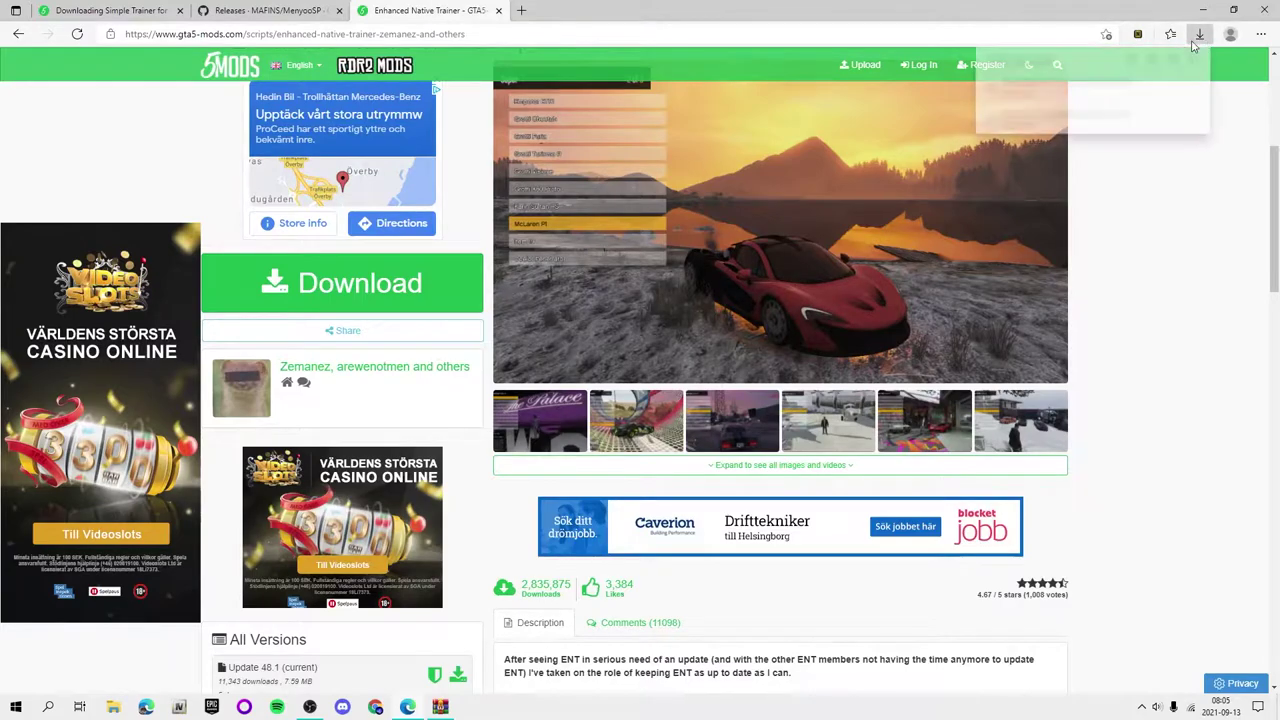
pyautogui.click(1025, 117)
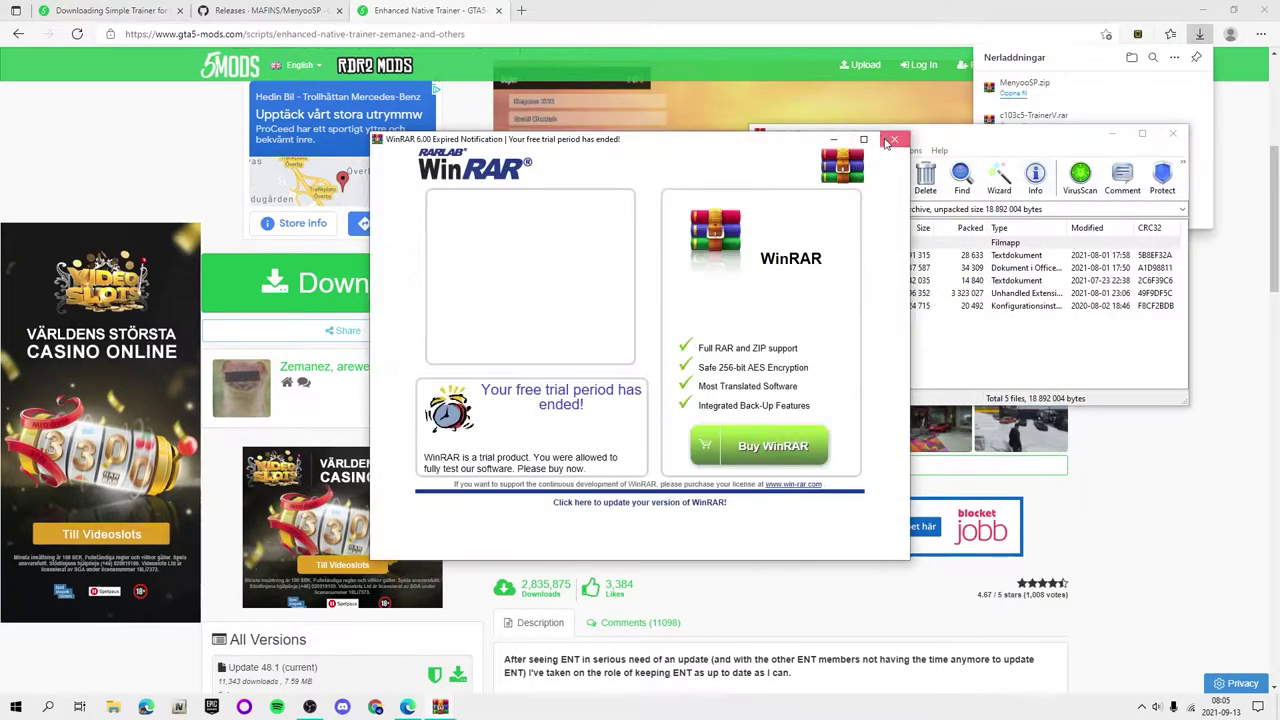
pyautogui.click(330, 420)
pyautogui.click(368, 288)
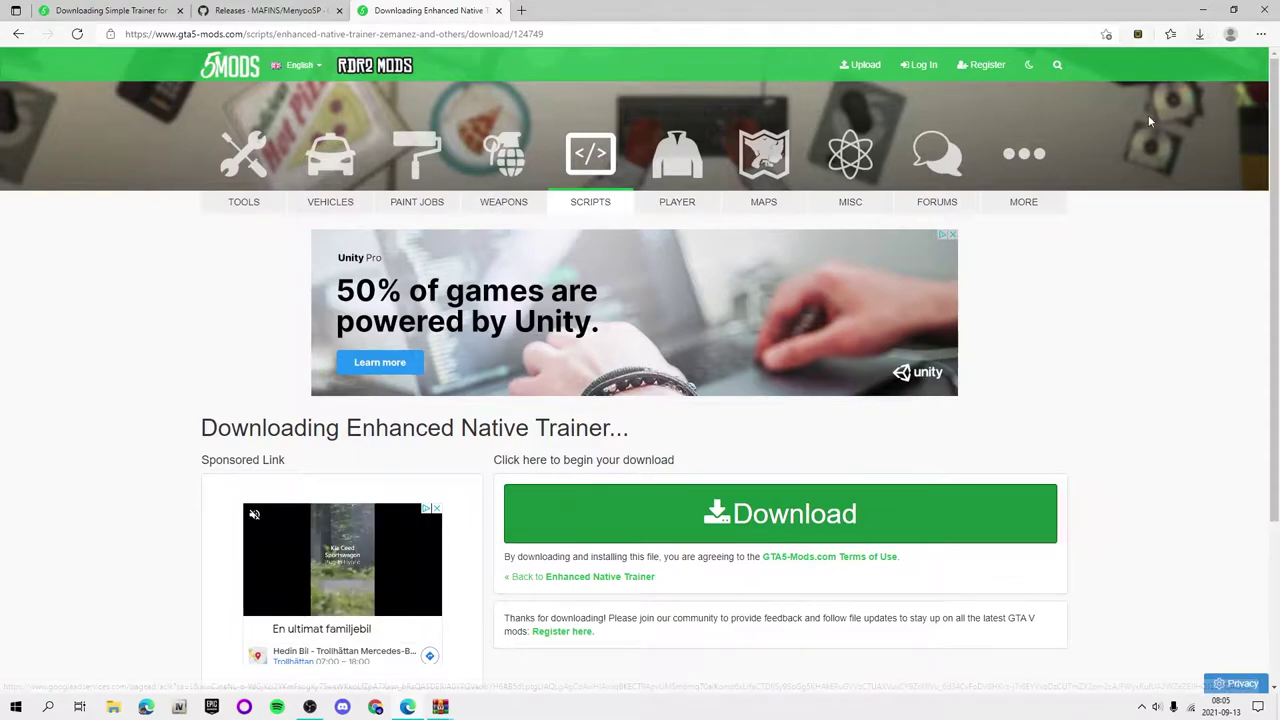
# Step: Download Enhanced Native Trainer Update 48_1.zip, open it in WinRAR, and minimise Edge
pyautogui.click(790, 497)
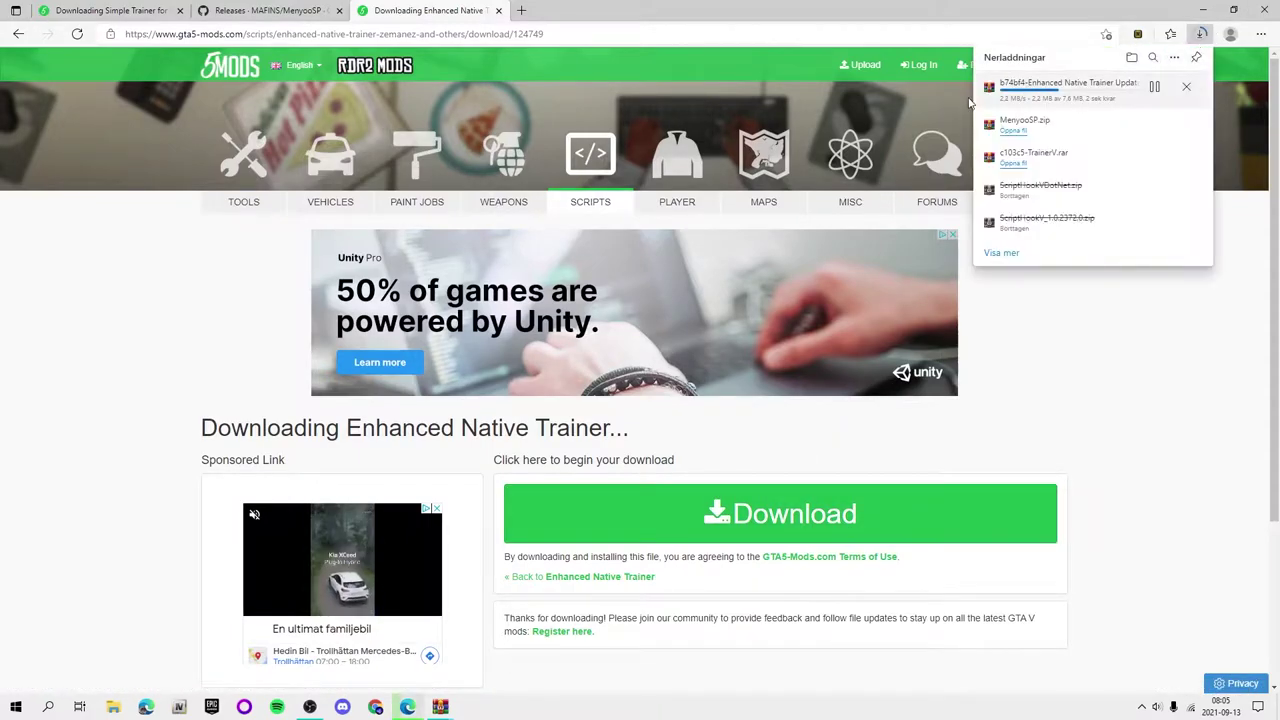
pyautogui.click(1040, 88)
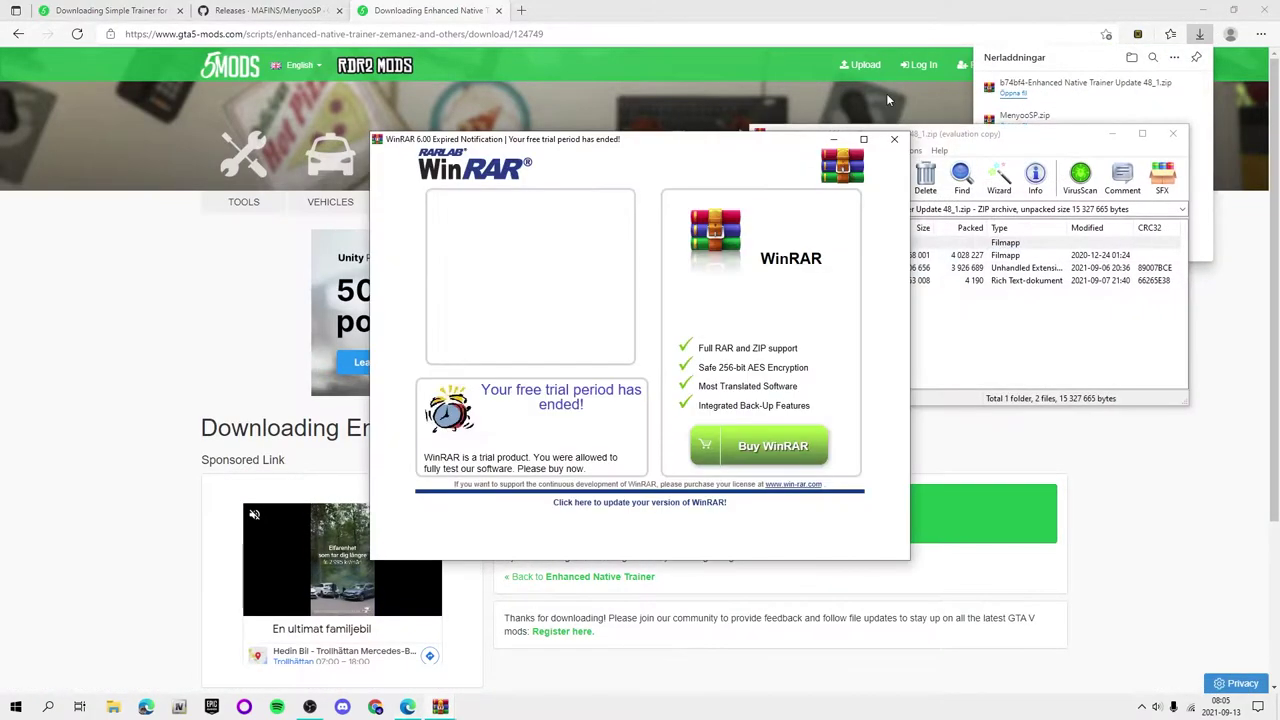
pyautogui.click(18, 33)
pyautogui.click(97, 8)
pyautogui.click(450, 10)
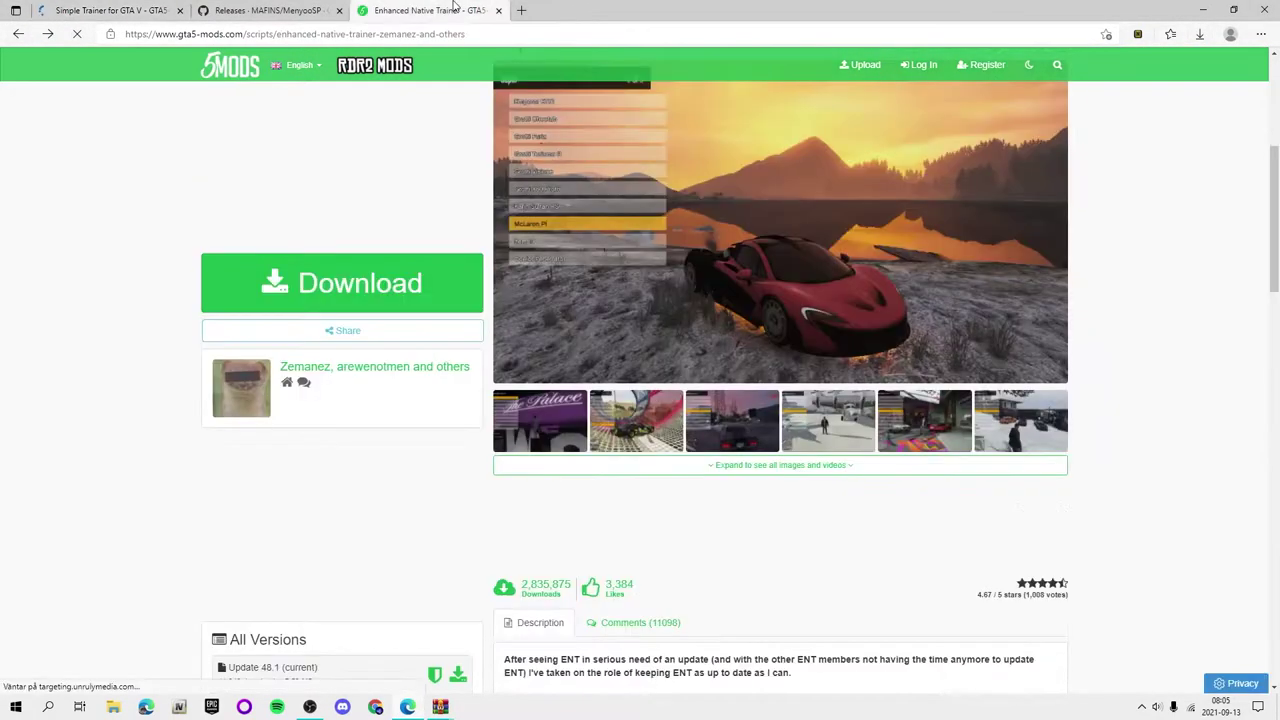
pyautogui.press('super+d')
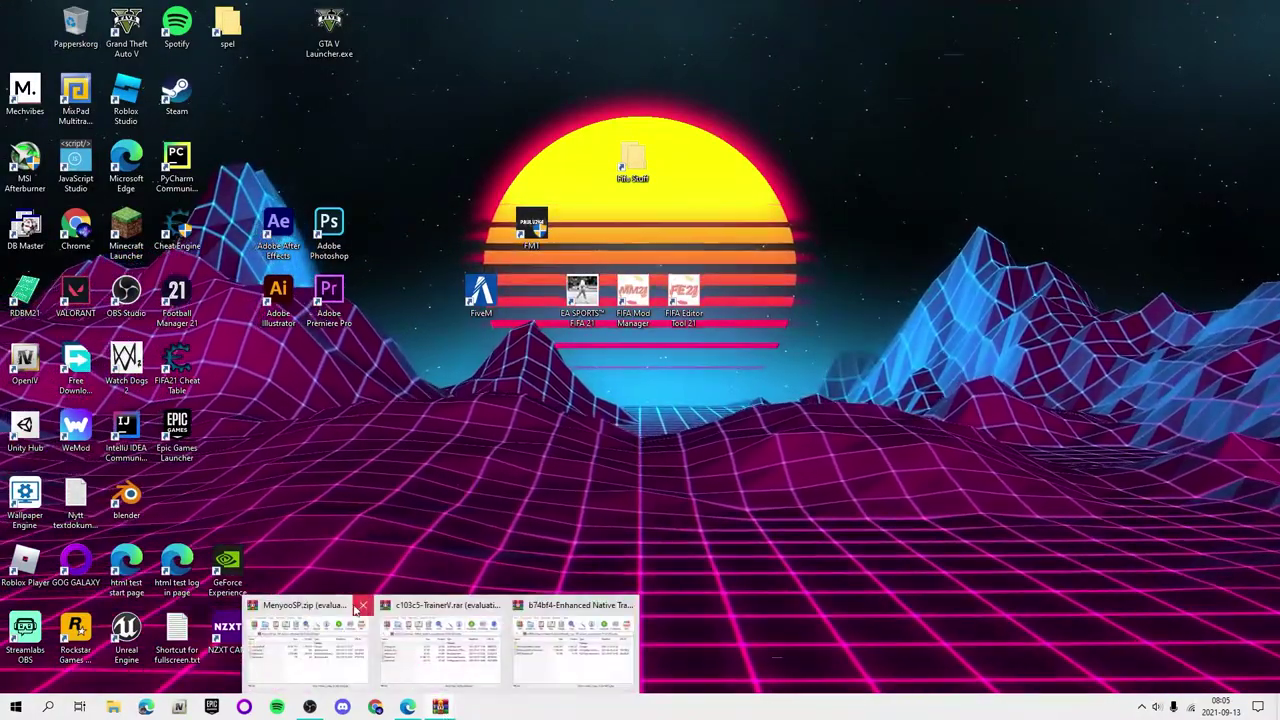
# Step: Cycle the open WinRAR archive windows, bringing Enhanced Native Trainer forward
pyautogui.click(456, 690)
pyautogui.click(565, 650)
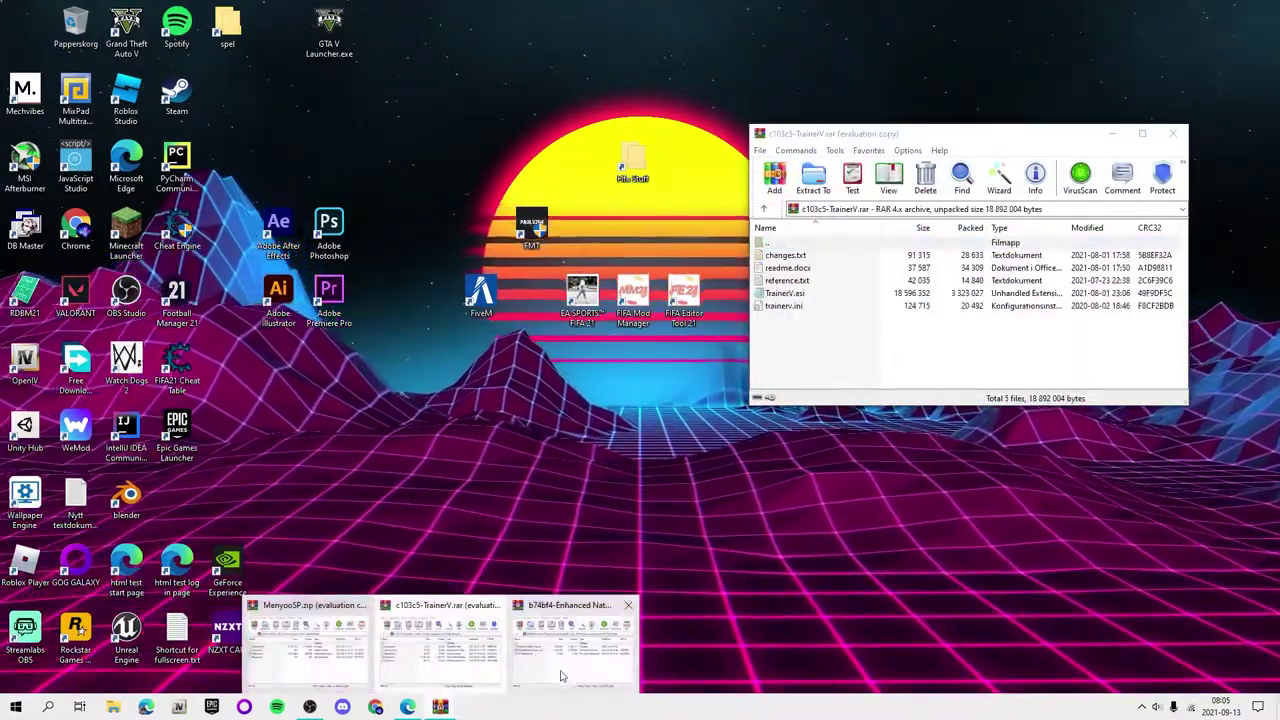
pyautogui.click(437, 683)
# Step: Open the GTAV game folder on drive D from Explorer's jump list and position it
pyautogui.click(106, 710)
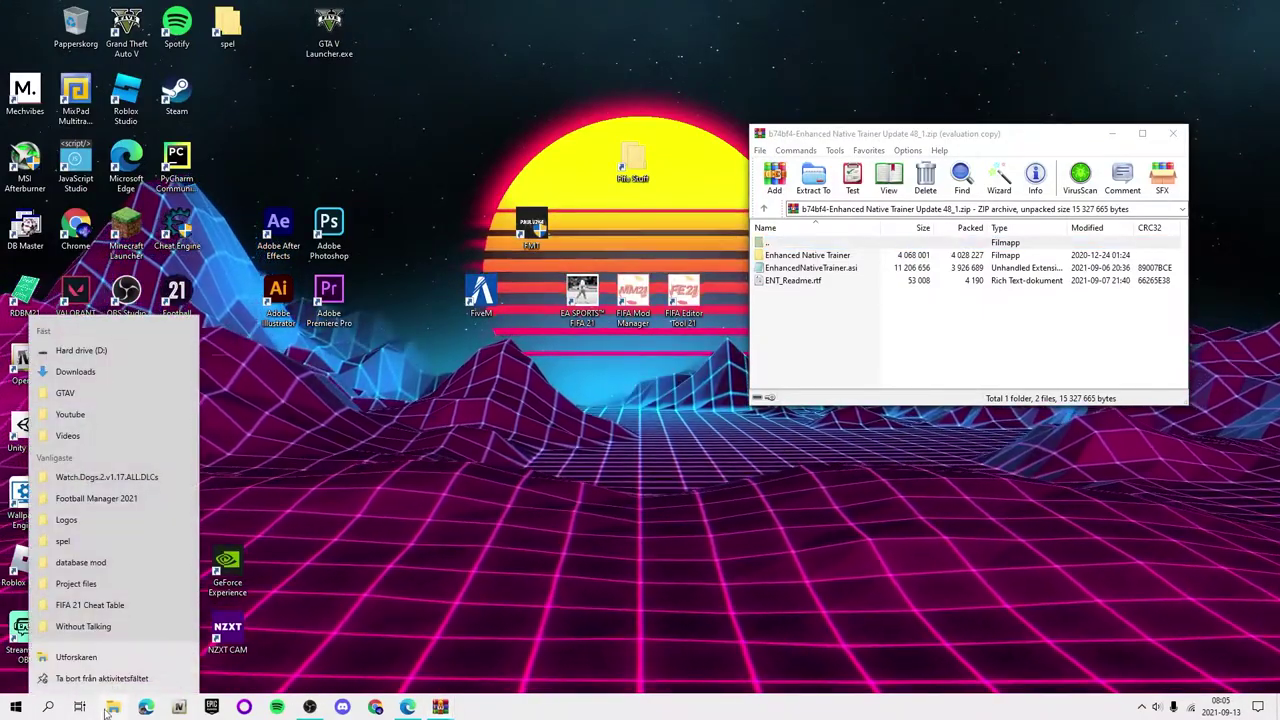
pyautogui.click(108, 399)
pyautogui.moveTo(678, 80); pyautogui.dragTo(414, 70)
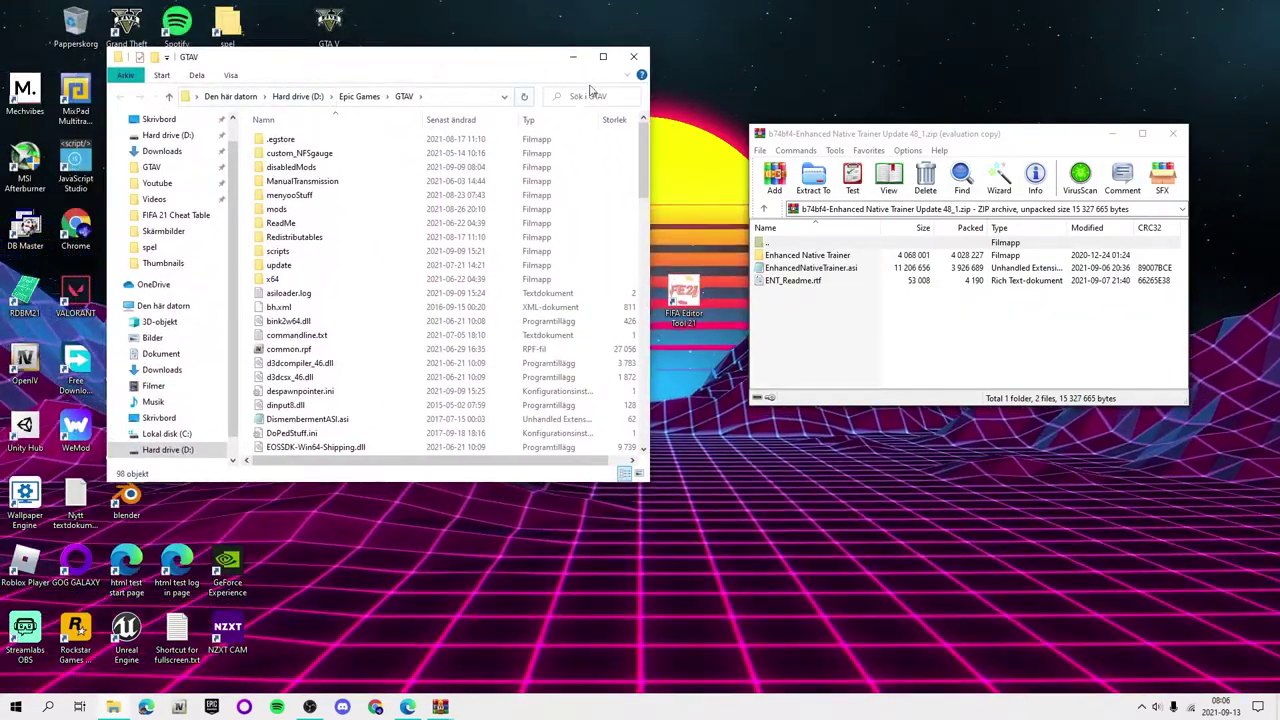
pyautogui.moveTo(494, 68); pyautogui.dragTo(544, 102)
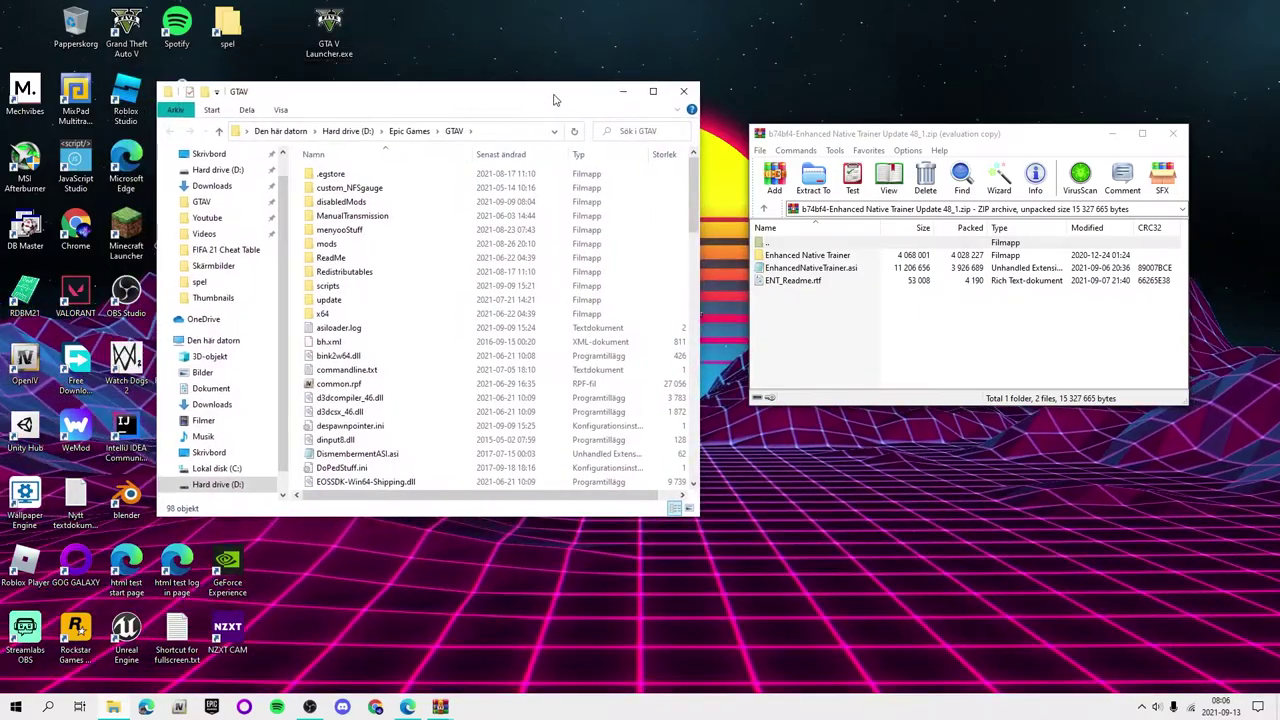
pyautogui.moveTo(452, 92); pyautogui.dragTo(395, 101)
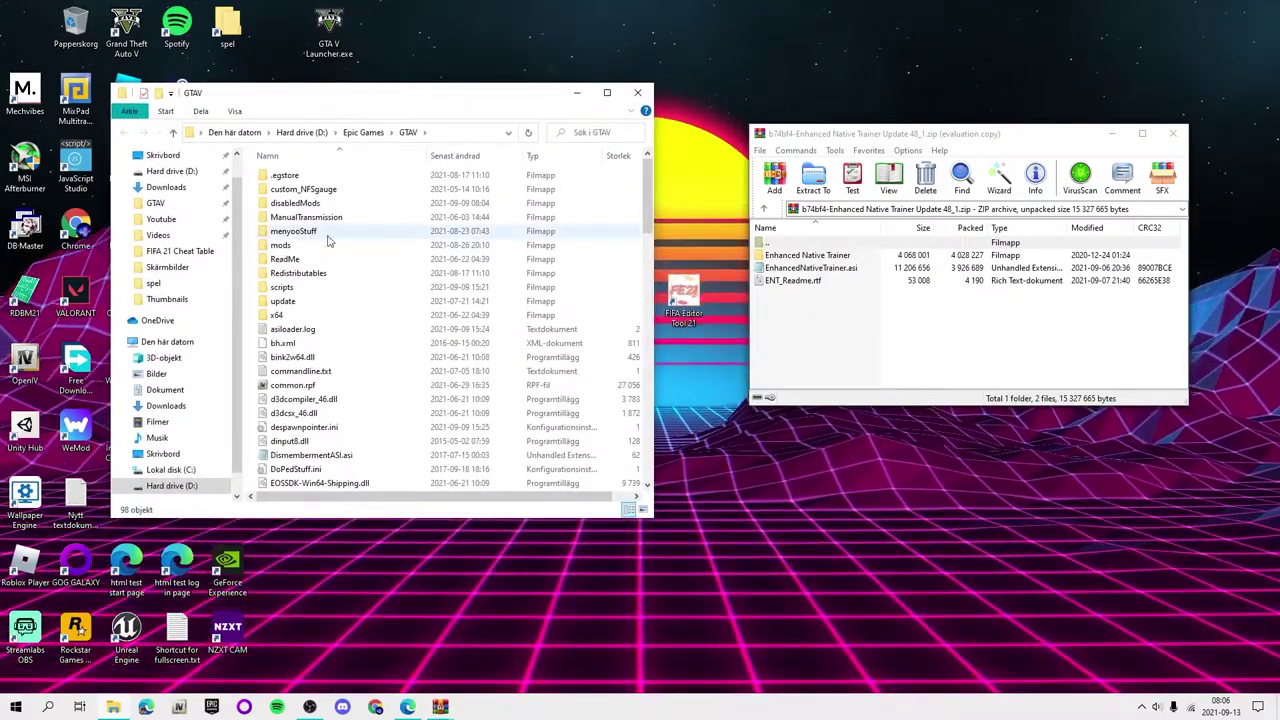
# Step: Close the Enhanced Native Trainer archive, leaving c103c5-TrainerV.rar beside the GTAV folder
pyautogui.scroll(-2, 300, 310)
pyautogui.scroll(-10, 300, 316)
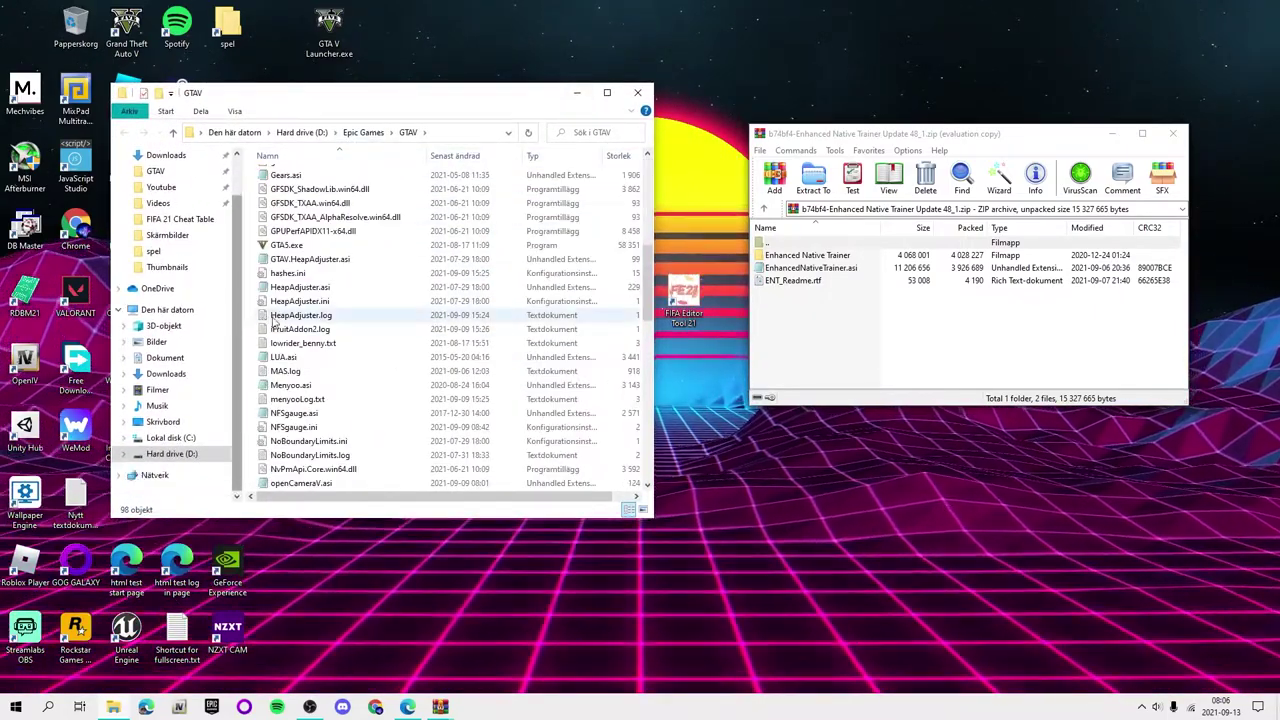
pyautogui.scroll(9, 310, 316)
pyautogui.scroll(3, 313, 316)
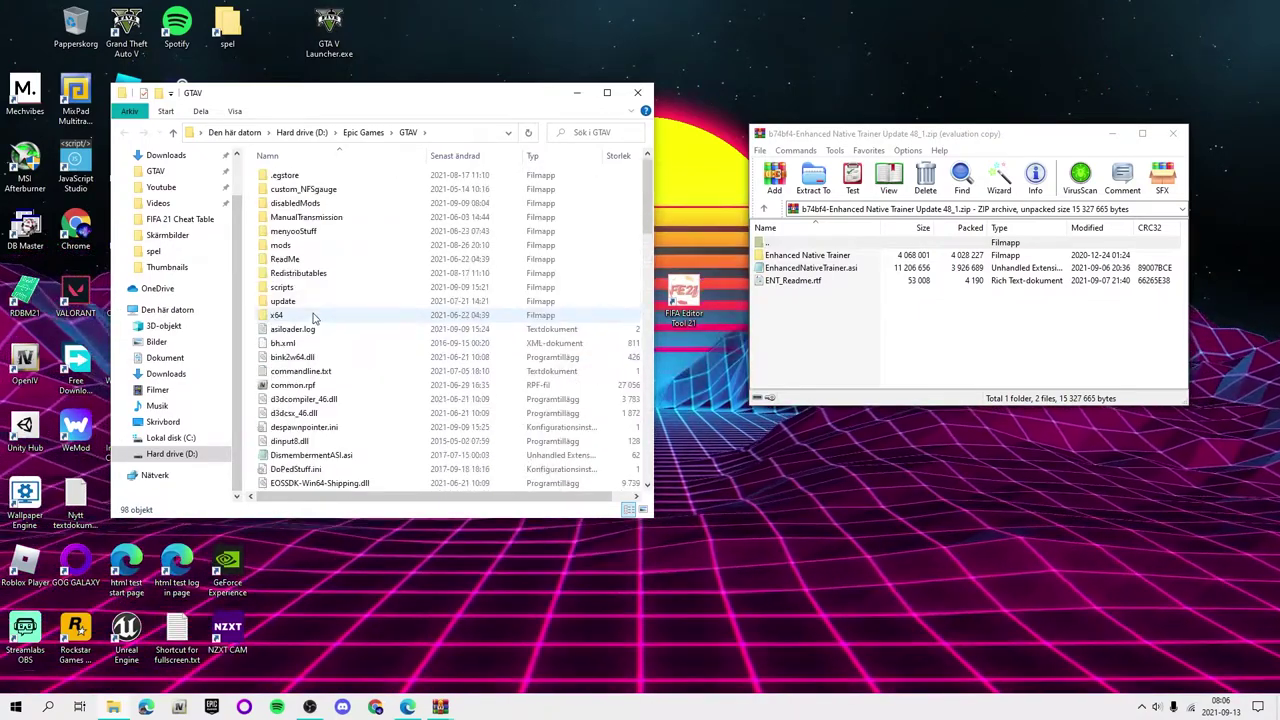
pyautogui.moveTo(801, 327); pyautogui.dragTo(830, 309)
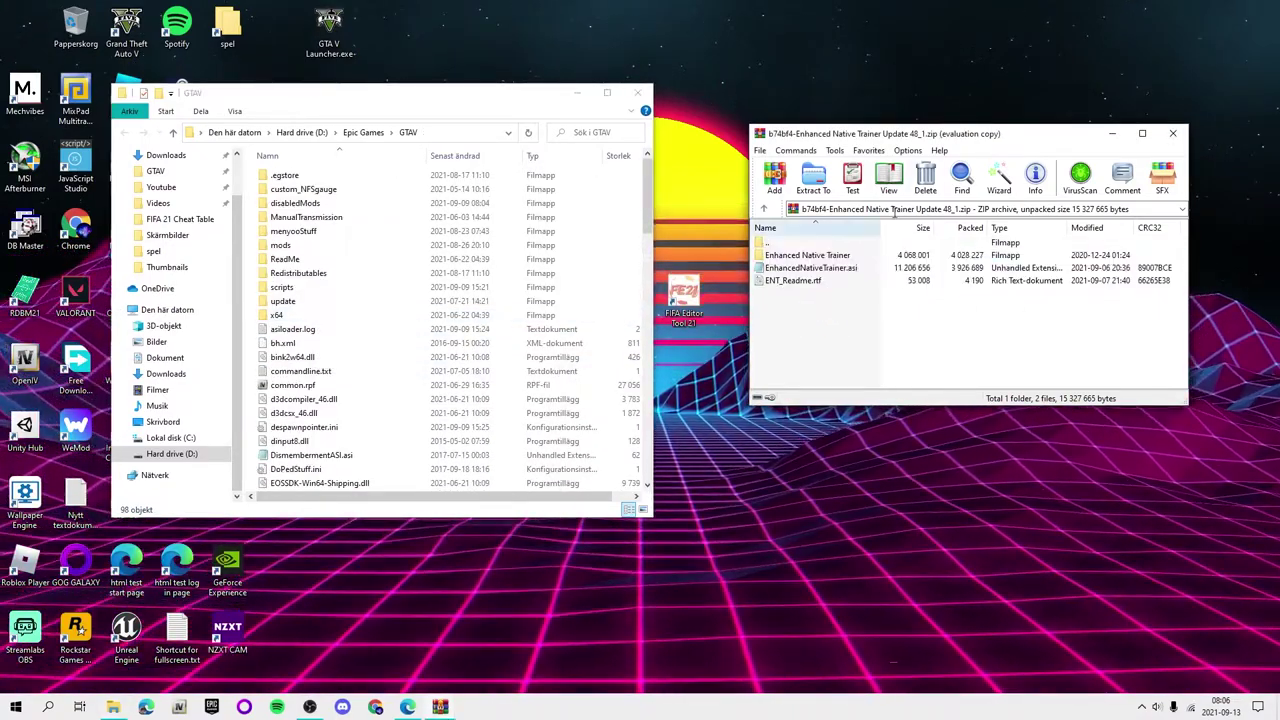
pyautogui.click(1173, 133)
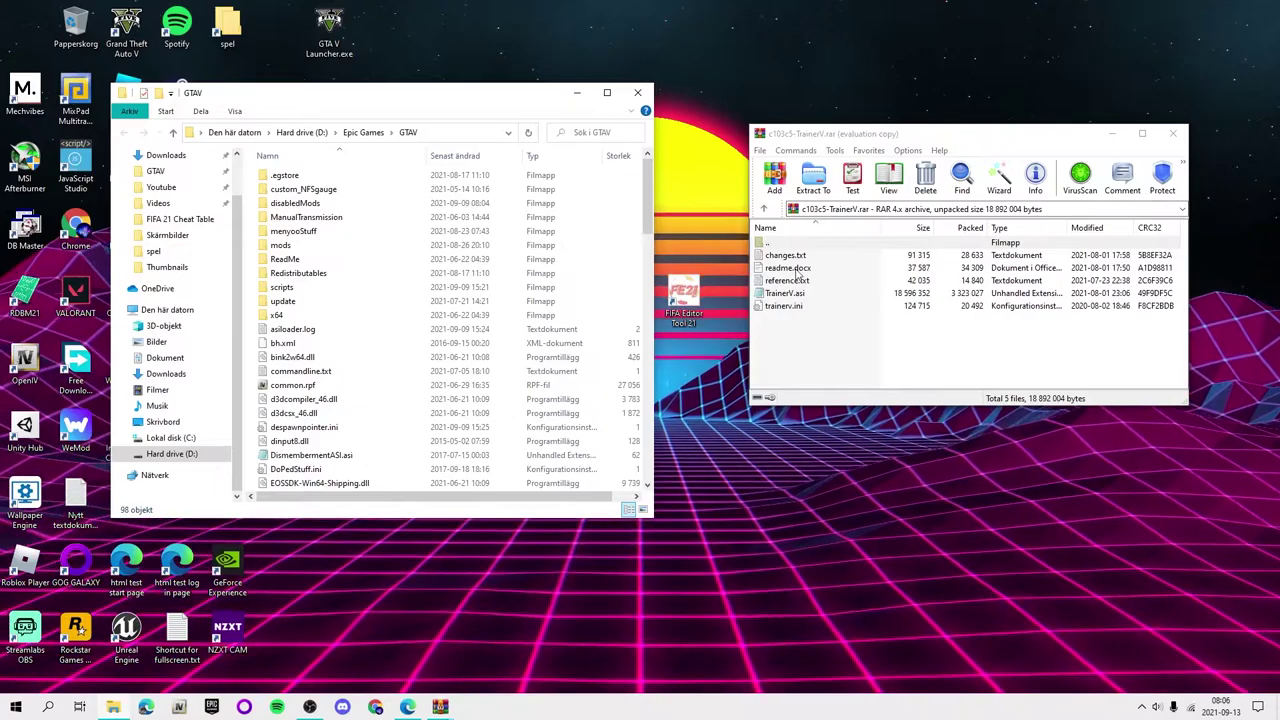
# Step: Copy TrainerV.asi and trainerv.ini into GTAV, replacing the existing files, and select trainerv.ini
pyautogui.moveTo(826, 357); pyautogui.dragTo(815, 303)
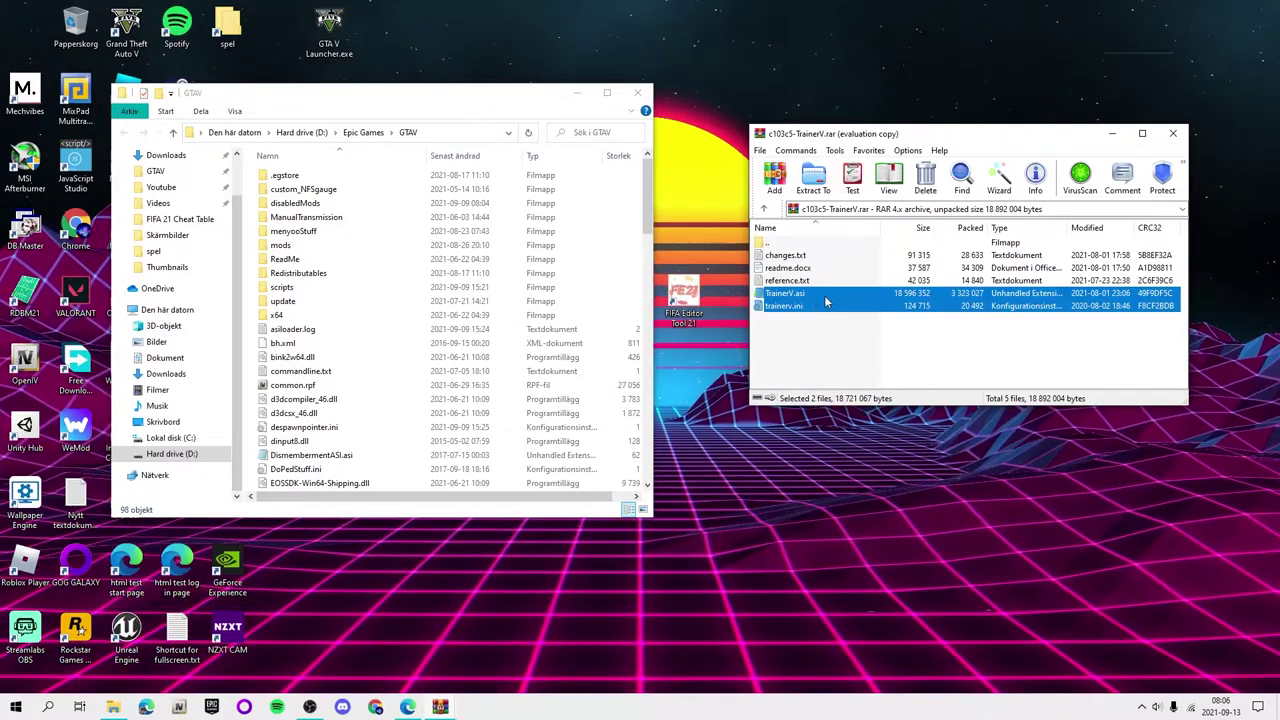
pyautogui.moveTo(797, 306); pyautogui.dragTo(790, 311)
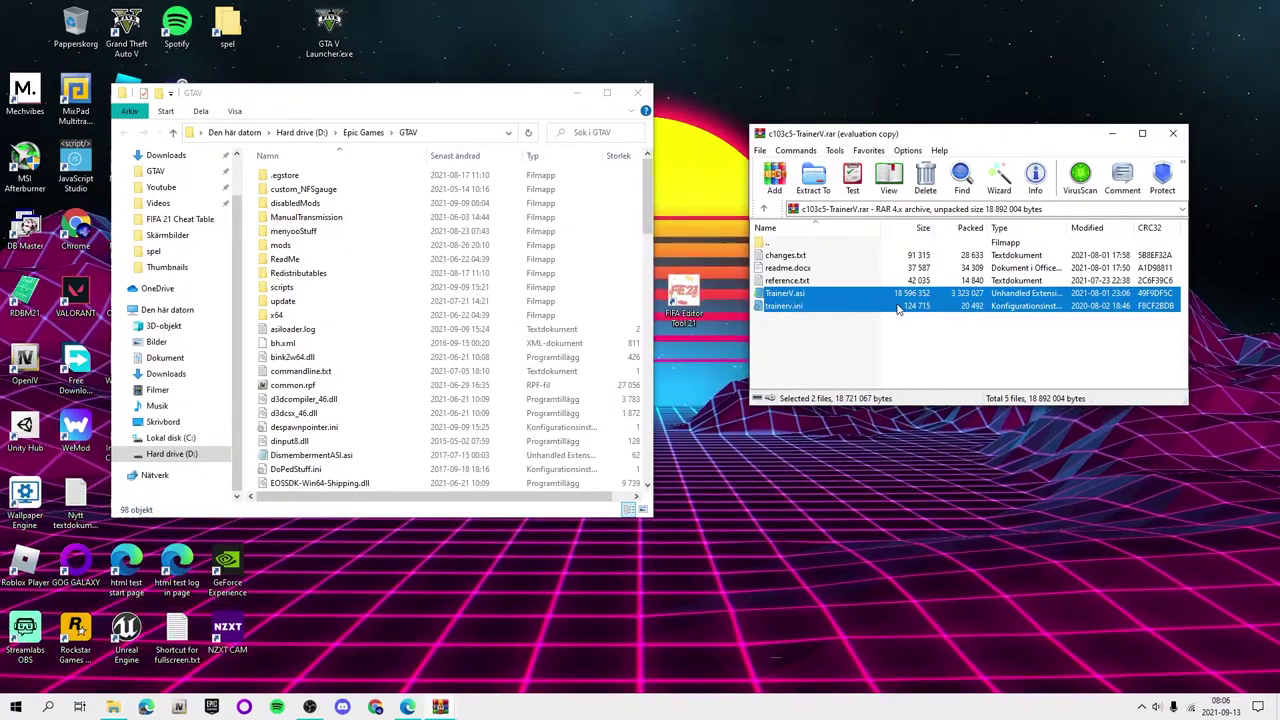
pyautogui.moveTo(406, 140); pyautogui.dragTo(488, 383)
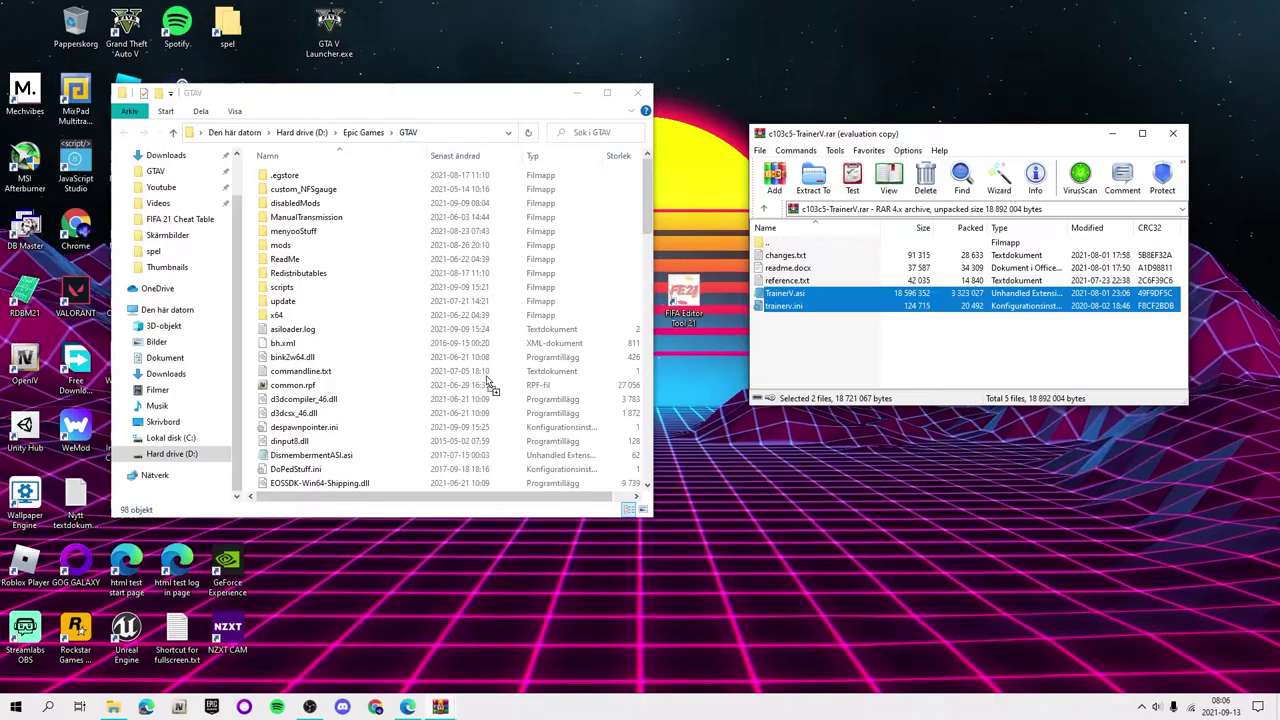
pyautogui.moveTo(330, 443); pyautogui.dragTo(332, 445)
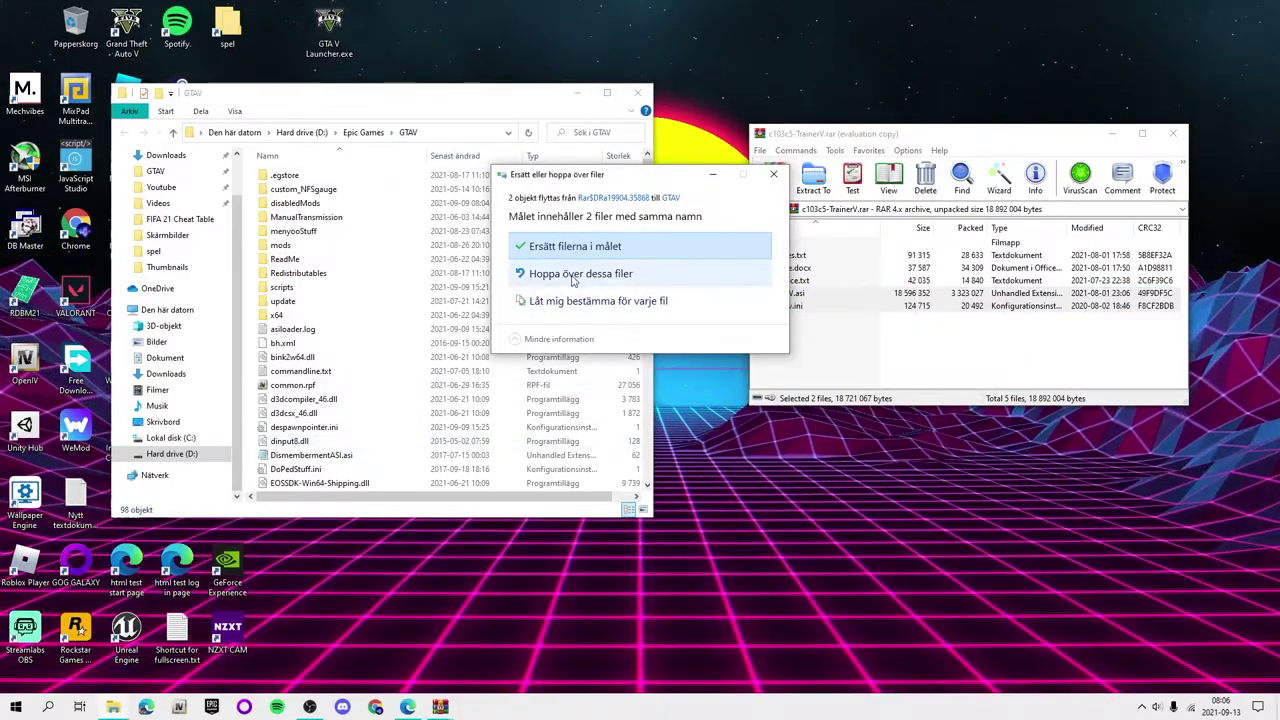
pyautogui.click(578, 248)
pyautogui.scroll(-6, 371, 251)
pyautogui.click(362, 250)
# Step: Open trainerv.ini in Notepad, read through its keybindings and settings, then close it
pyautogui.doubleClick(362, 250)
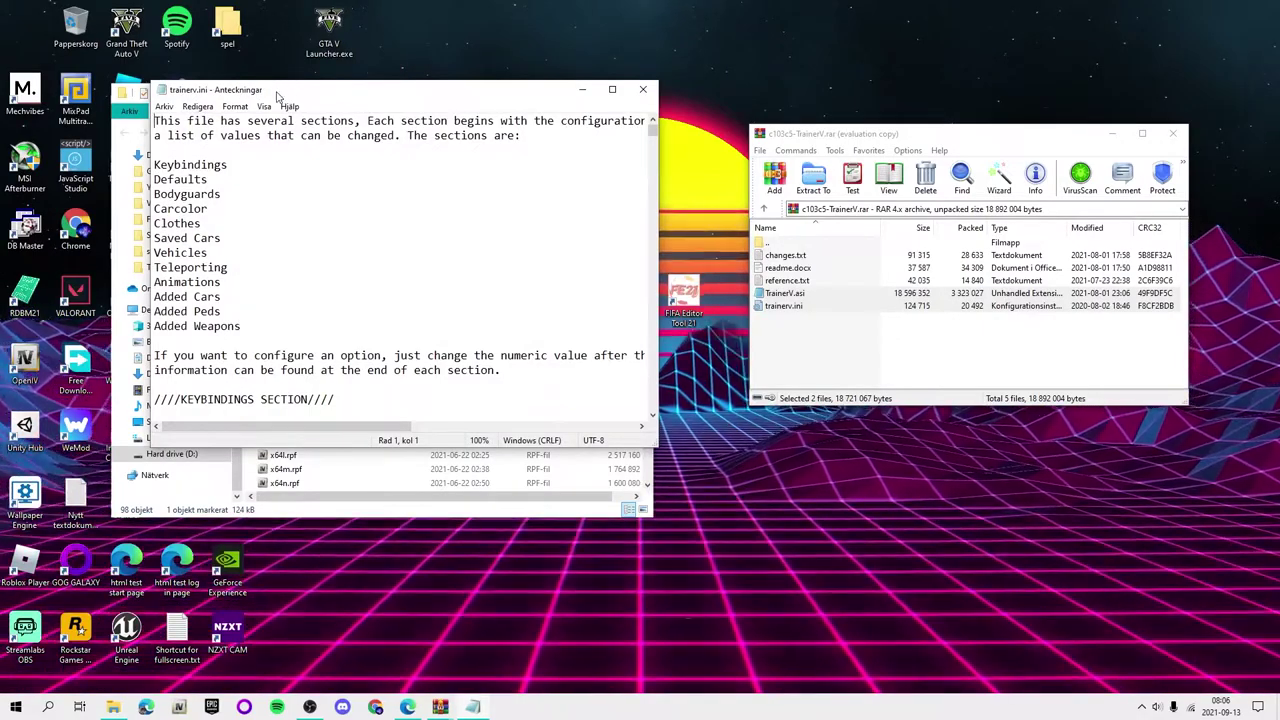
pyautogui.scroll(-7, 212, 131)
pyautogui.scroll(1, 437, 196)
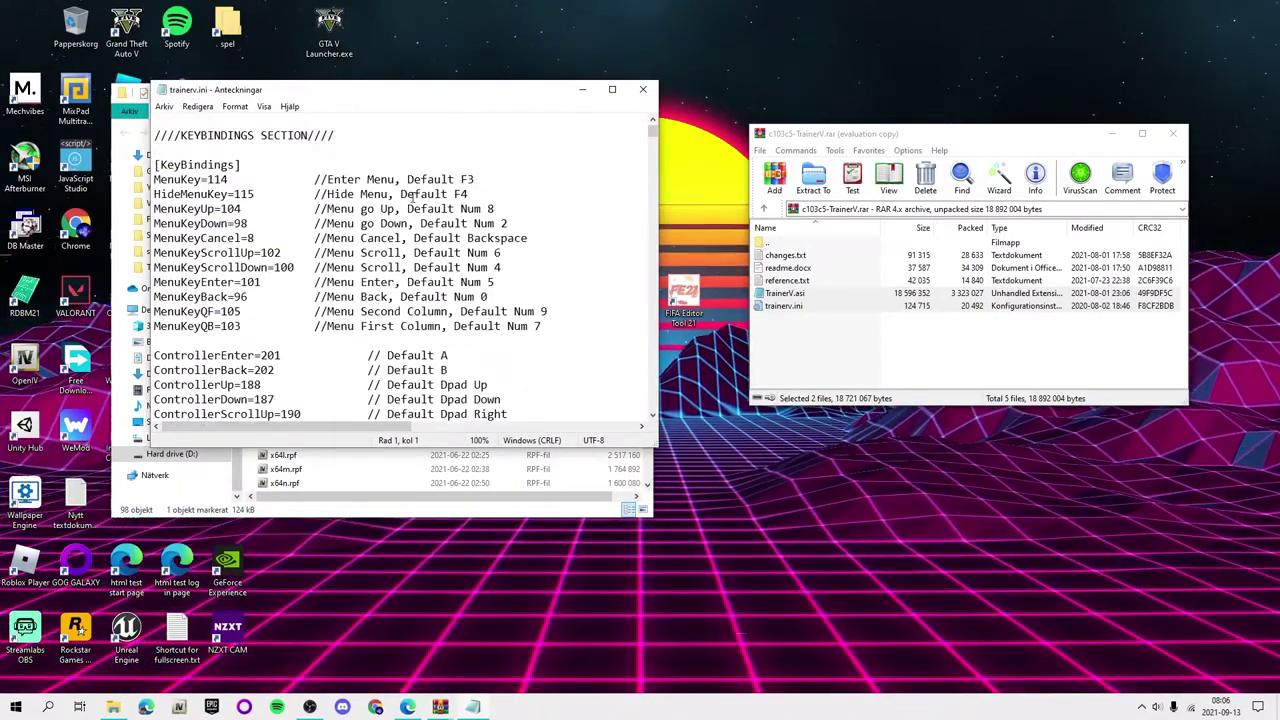
pyautogui.scroll(-7, 411, 196)
pyautogui.scroll(9, 344, 202)
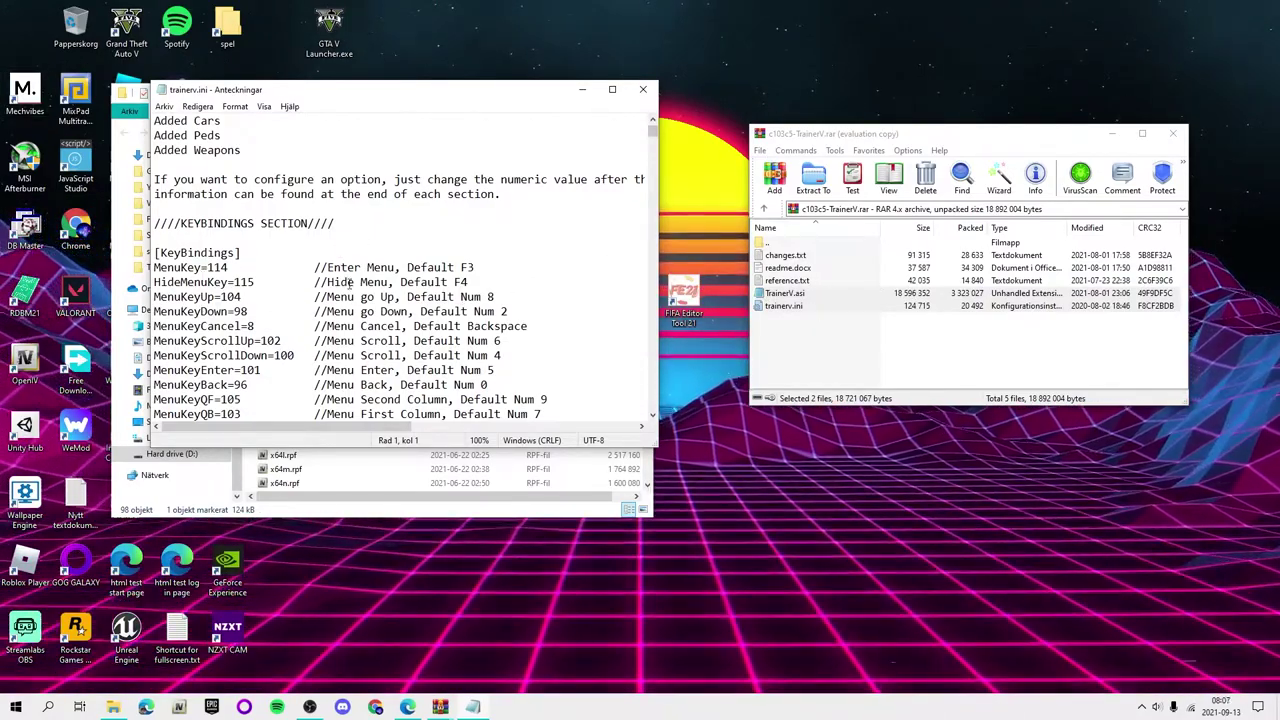
pyautogui.scroll(-20, 350, 283)
pyautogui.scroll(-20, 483, 281)
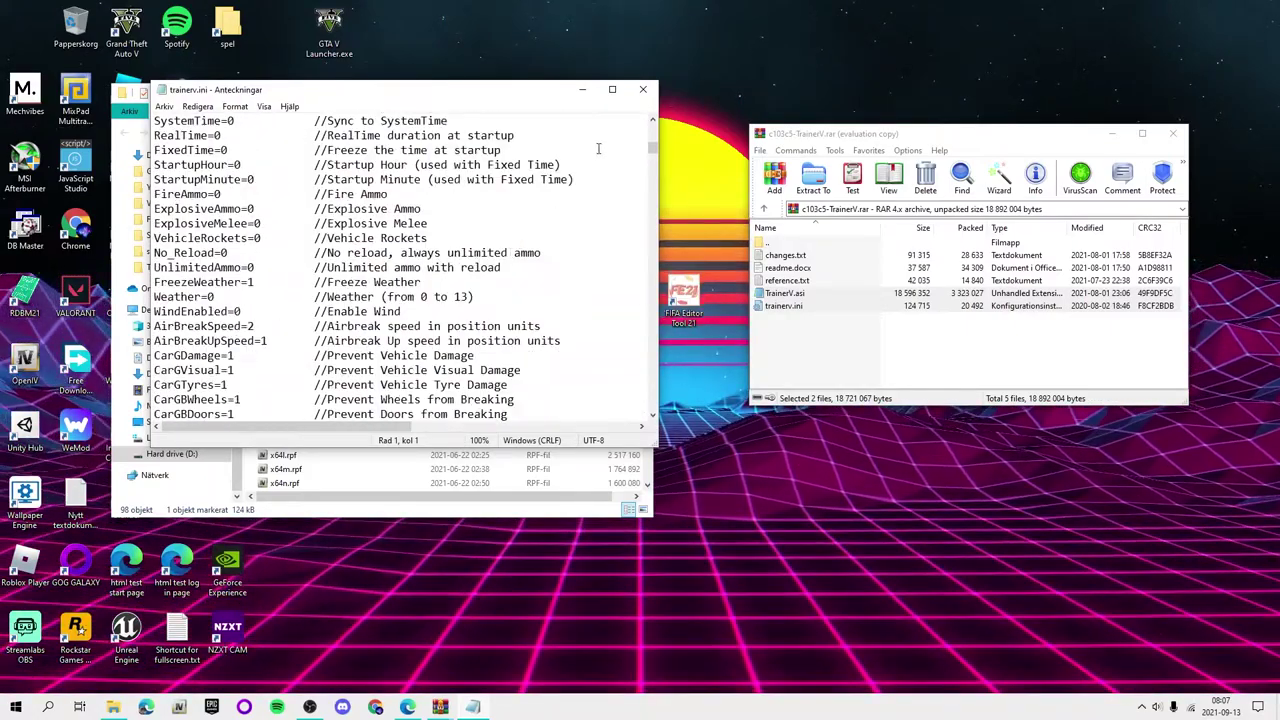
pyautogui.click(642, 91)
# Step: Open MenyooSP.zip in WinRAR and look inside its menyooStuff folder
pyautogui.scroll(20, 380, 294)
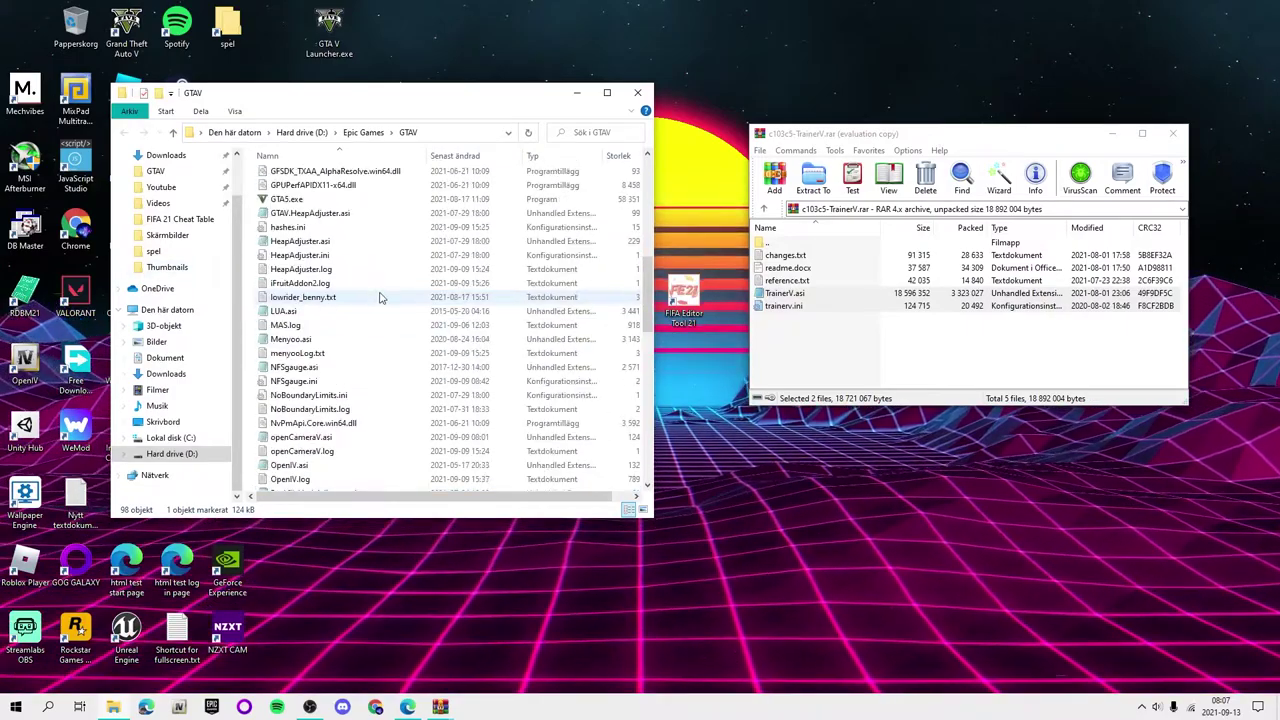
pyautogui.click(250, 190)
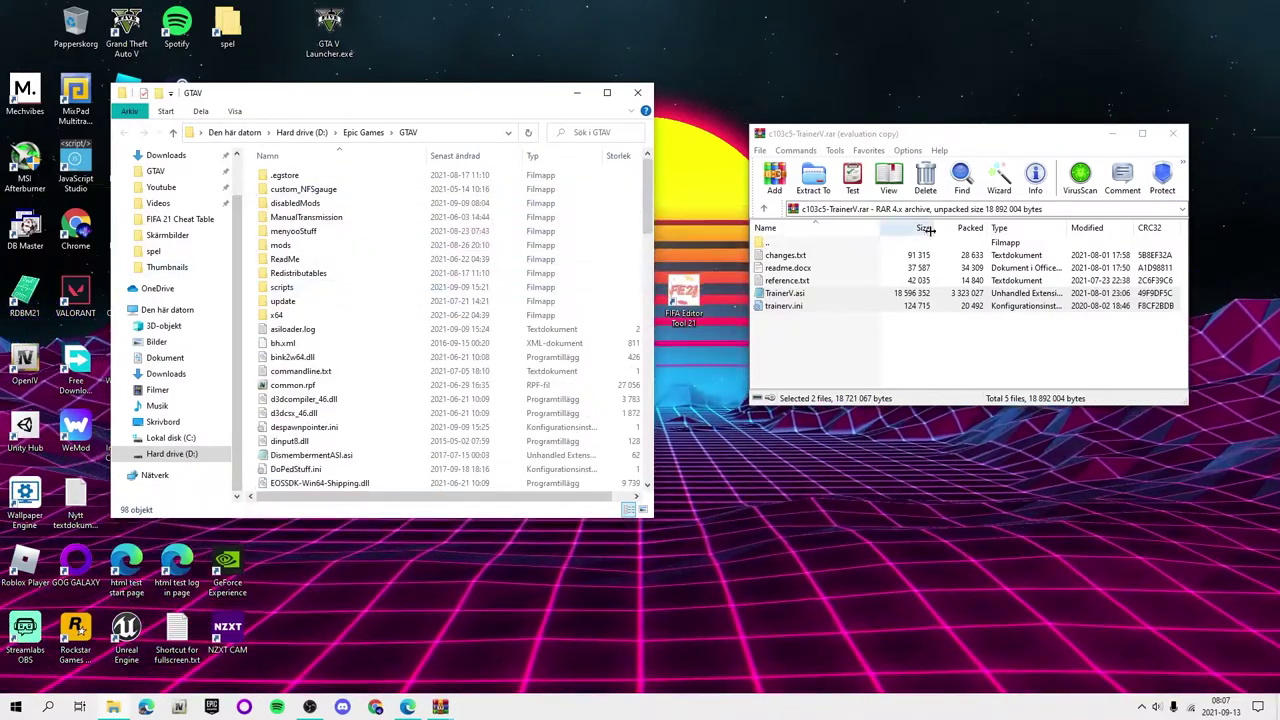
pyautogui.doubleClick(789, 244)
pyautogui.doubleClick(789, 255)
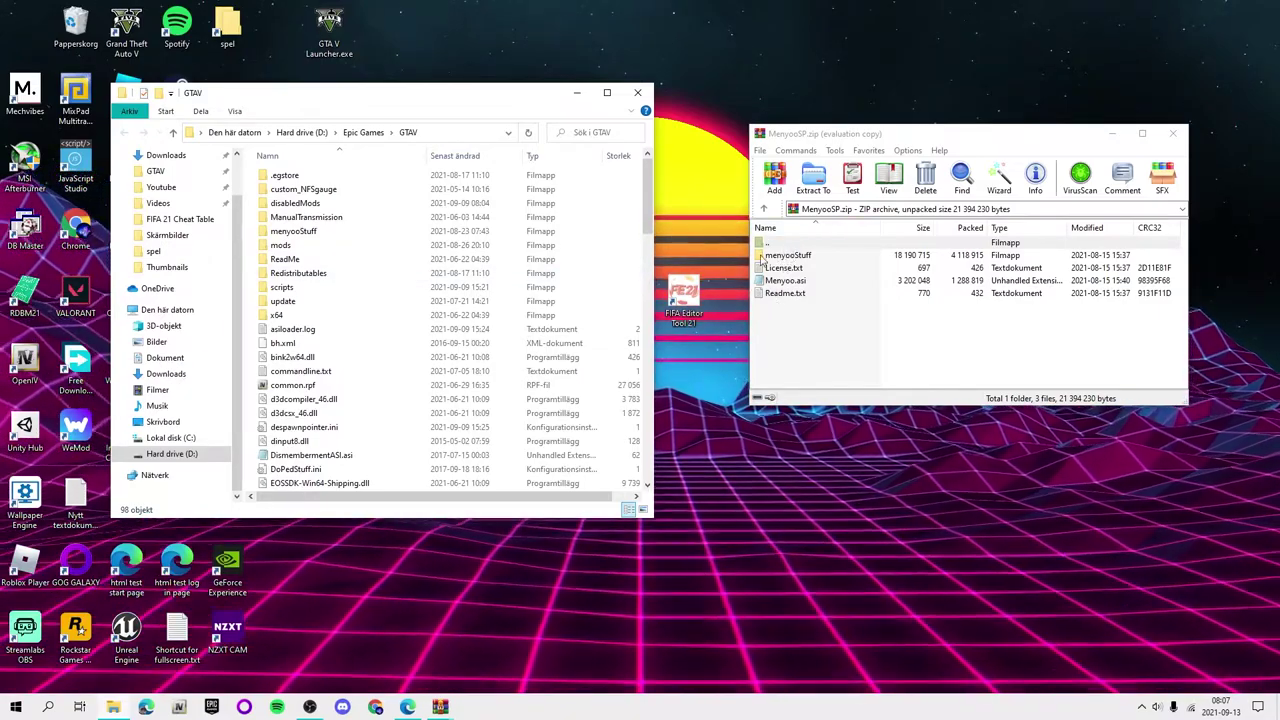
pyautogui.doubleClick(818, 257)
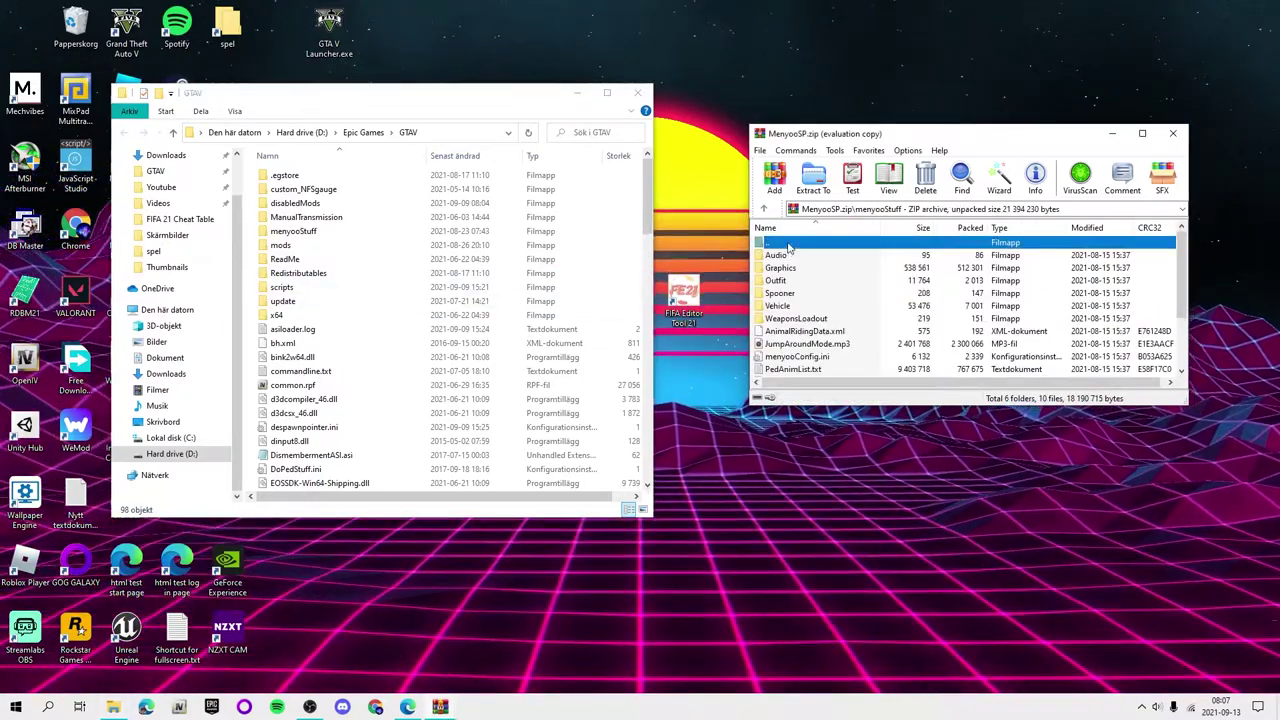
pyautogui.doubleClick(788, 245)
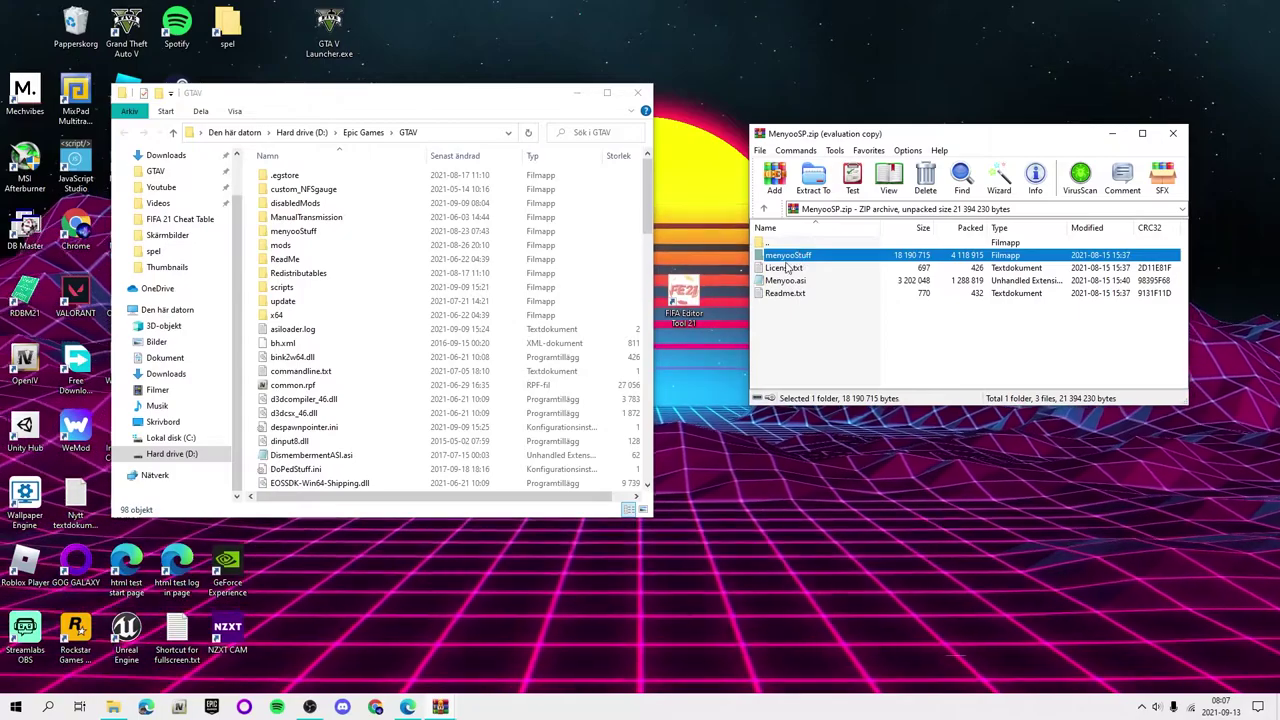
# Step: Select the menyooStuff folder and Menyoo.asi together in the archive
pyautogui.keyDown('ctrl'); pyautogui.click(784, 281); pyautogui.keyUp('ctrl')
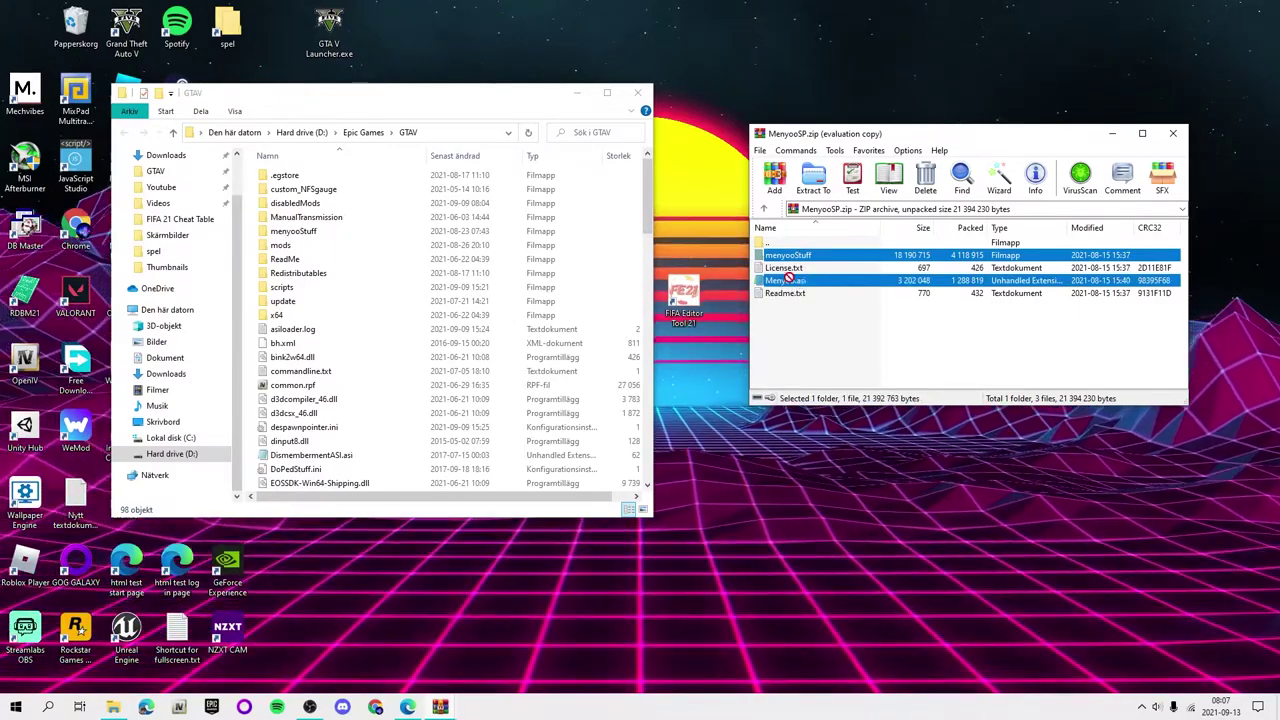
pyautogui.keyDown('ctrl'); pyautogui.click(790, 281); pyautogui.keyUp('ctrl')
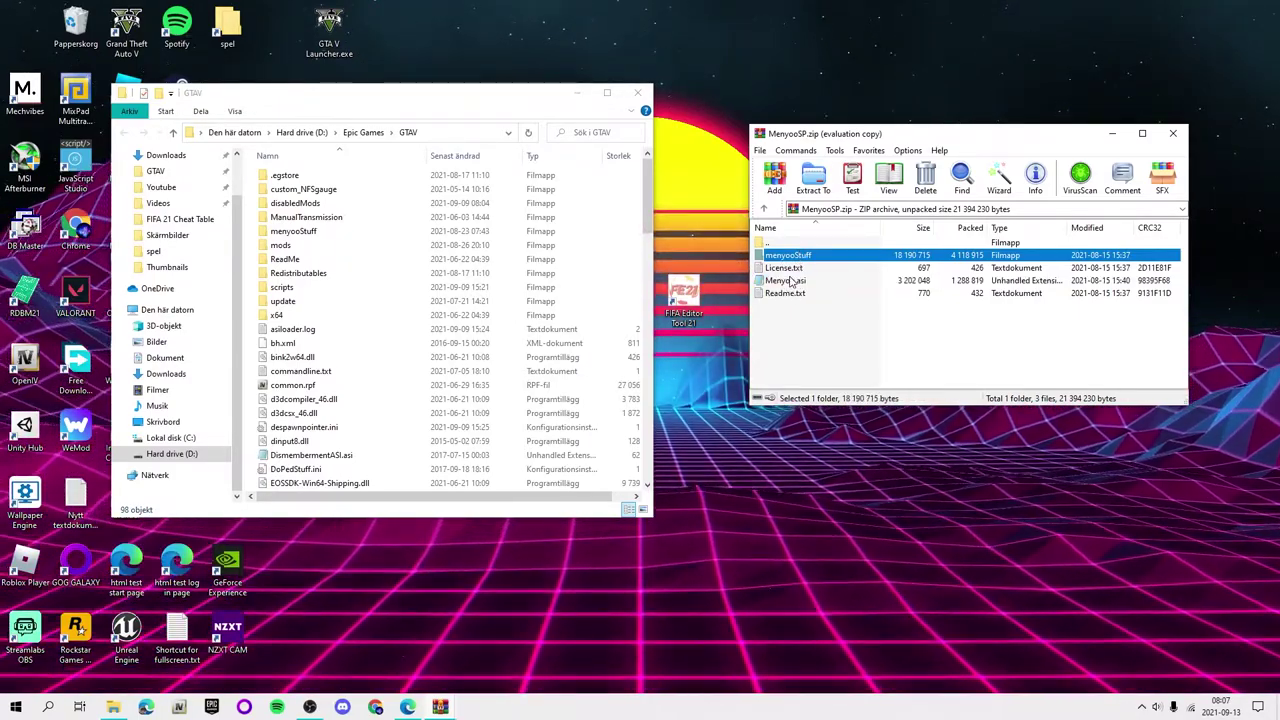
pyautogui.keyDown('ctrl'); pyautogui.click(798, 257); pyautogui.keyUp('ctrl')
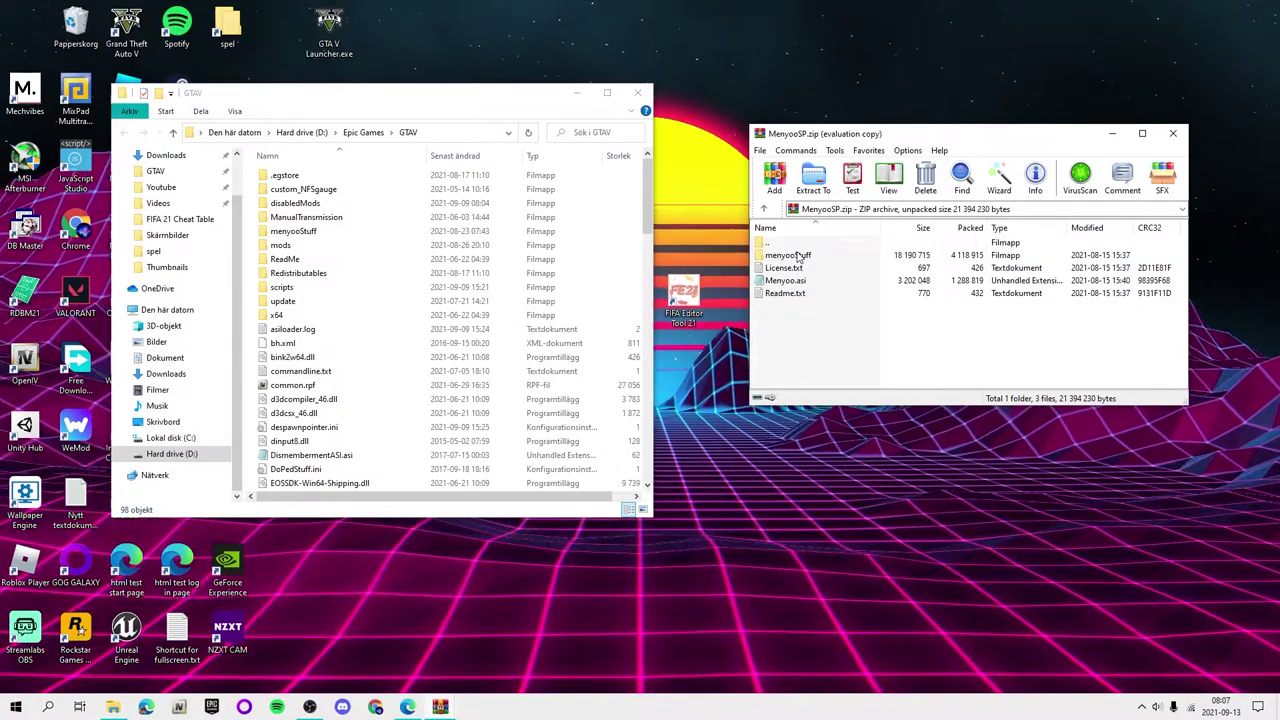
pyautogui.keyDown('ctrl'); pyautogui.click(798, 257); pyautogui.keyUp('ctrl')
pyautogui.keyDown('ctrl'); pyautogui.click(781, 281); pyautogui.keyUp('ctrl')
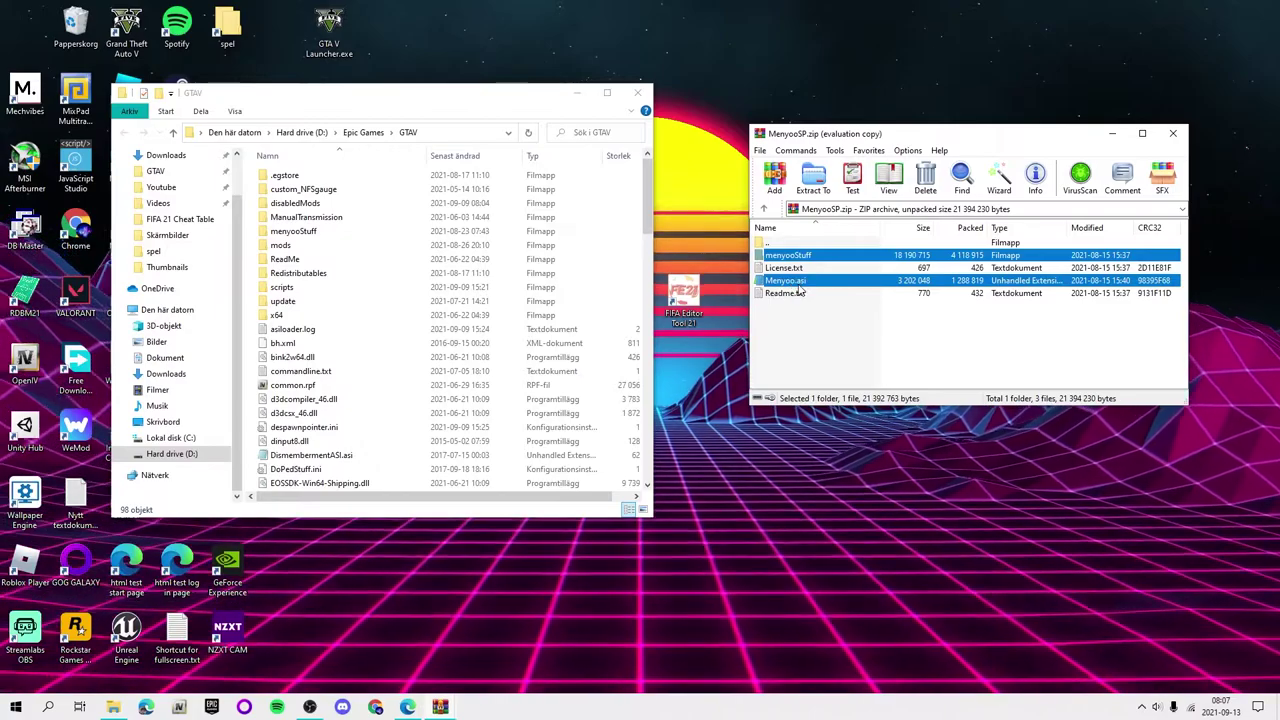
# Step: Check menyooConfig.ini in GTAV's menyooStuff folder, then return to the GTAV folder
pyautogui.doubleClick(293, 231)
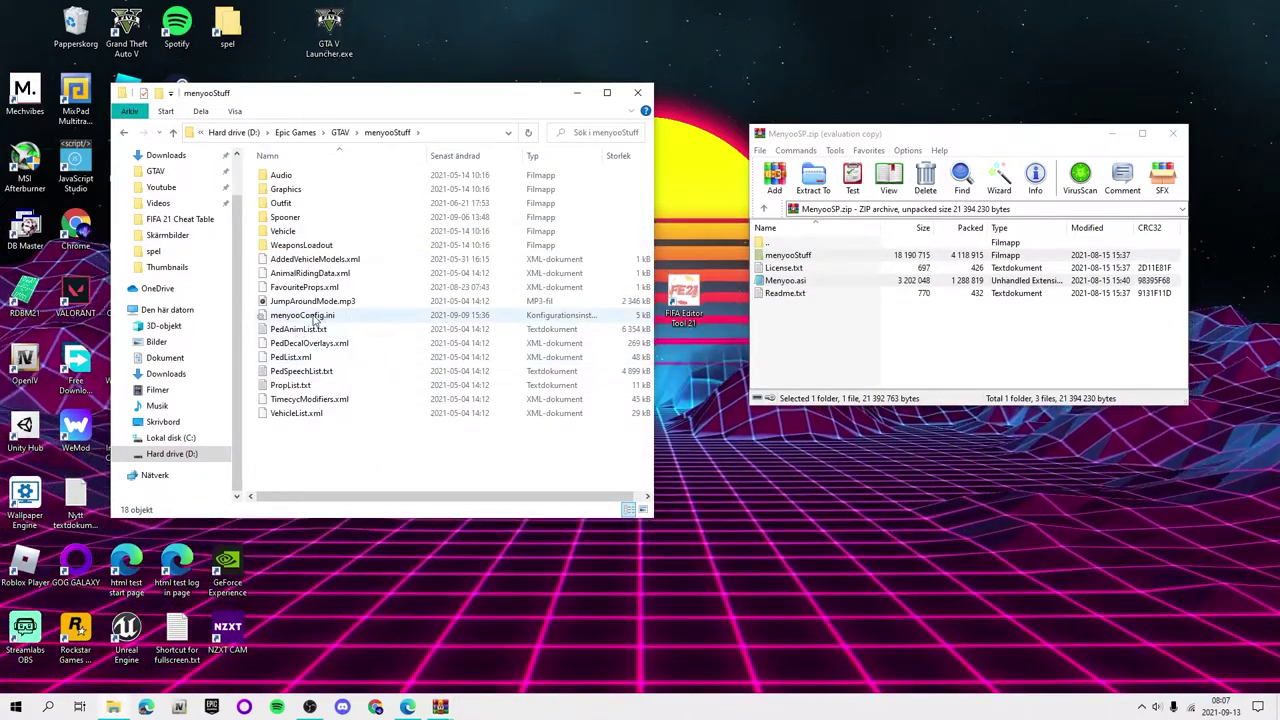
pyautogui.doubleClick(314, 316)
pyautogui.click(638, 90)
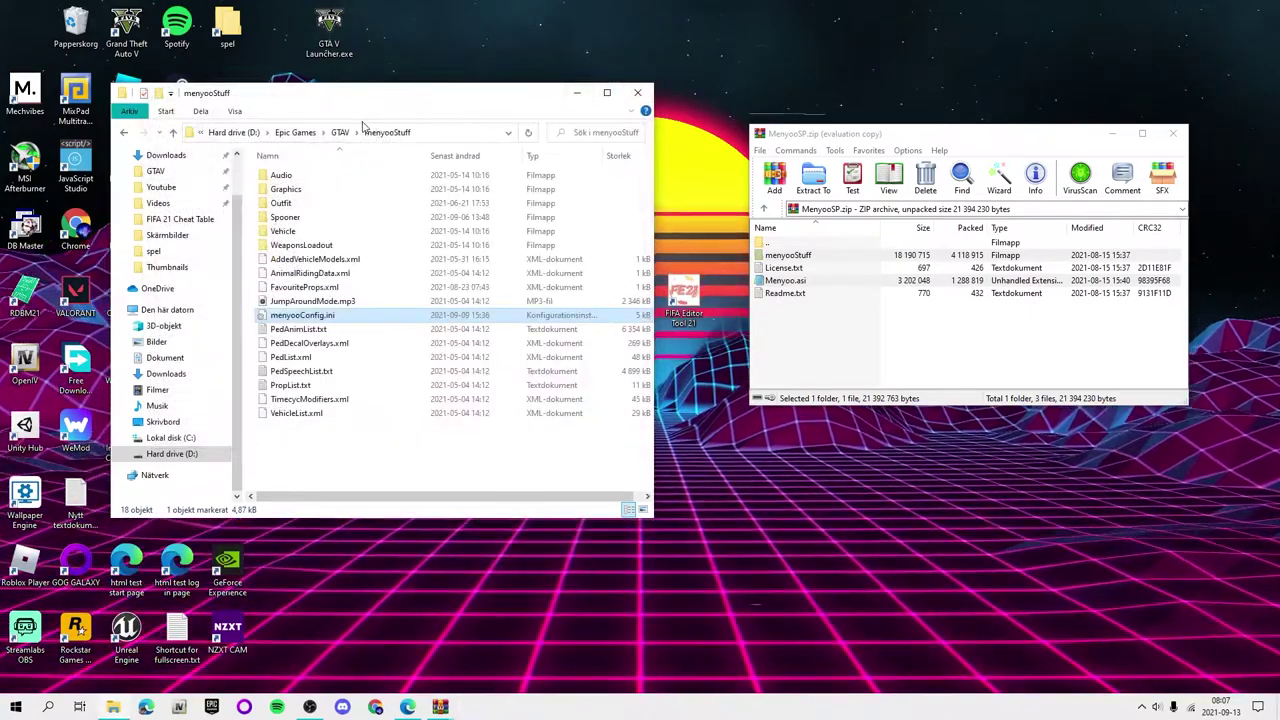
pyautogui.click(341, 132)
# Step: Copy menyooStuff and Menyoo.asi into GTAV, delete MenyooSP.zip, and close WinRAR
pyautogui.moveTo(790, 255)
pyautogui.mouseDown()
pyautogui.moveTo(803, 255)
pyautogui.moveTo(780, 250)
pyautogui.mouseUp()
pyautogui.doubleClick(768, 243)
pyautogui.press('Delete')
pyautogui.click(1173, 133)
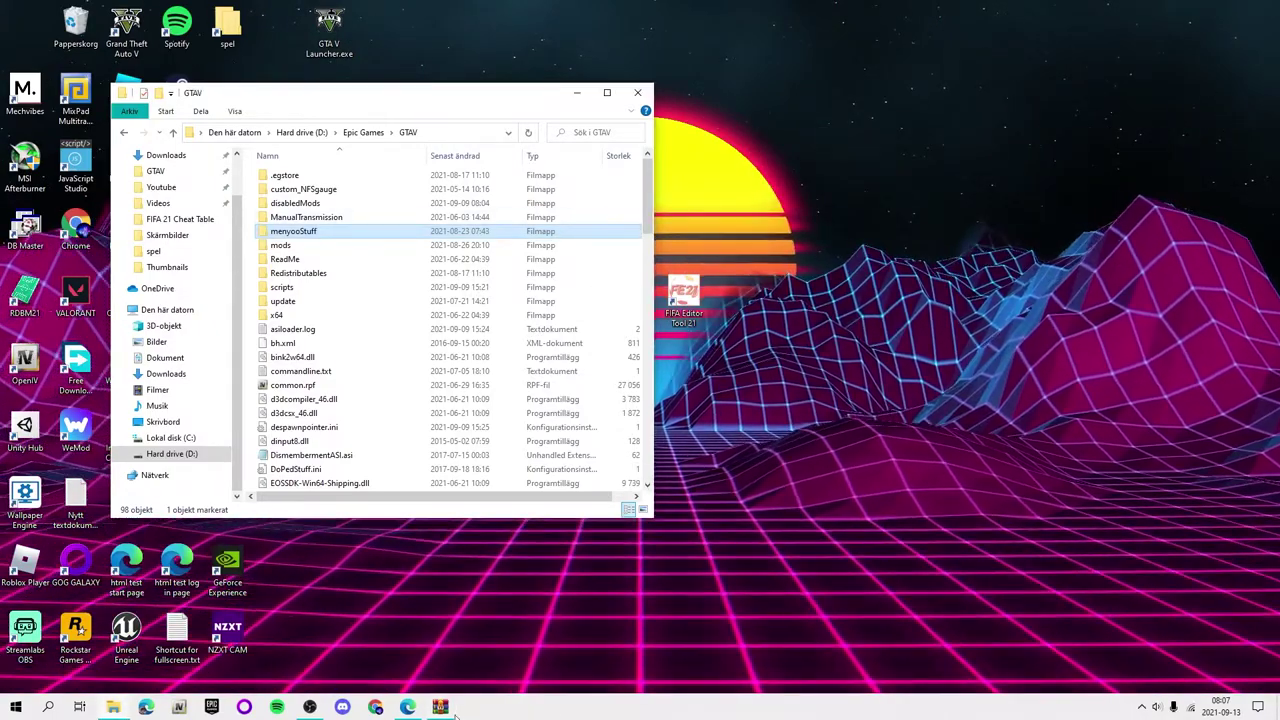
# Step: Copy the Enhanced Native Trainer folder and EnhancedNativeTrainer.asi into GTAV, excluding ENT_Readme.rtf
pyautogui.click(443, 708)
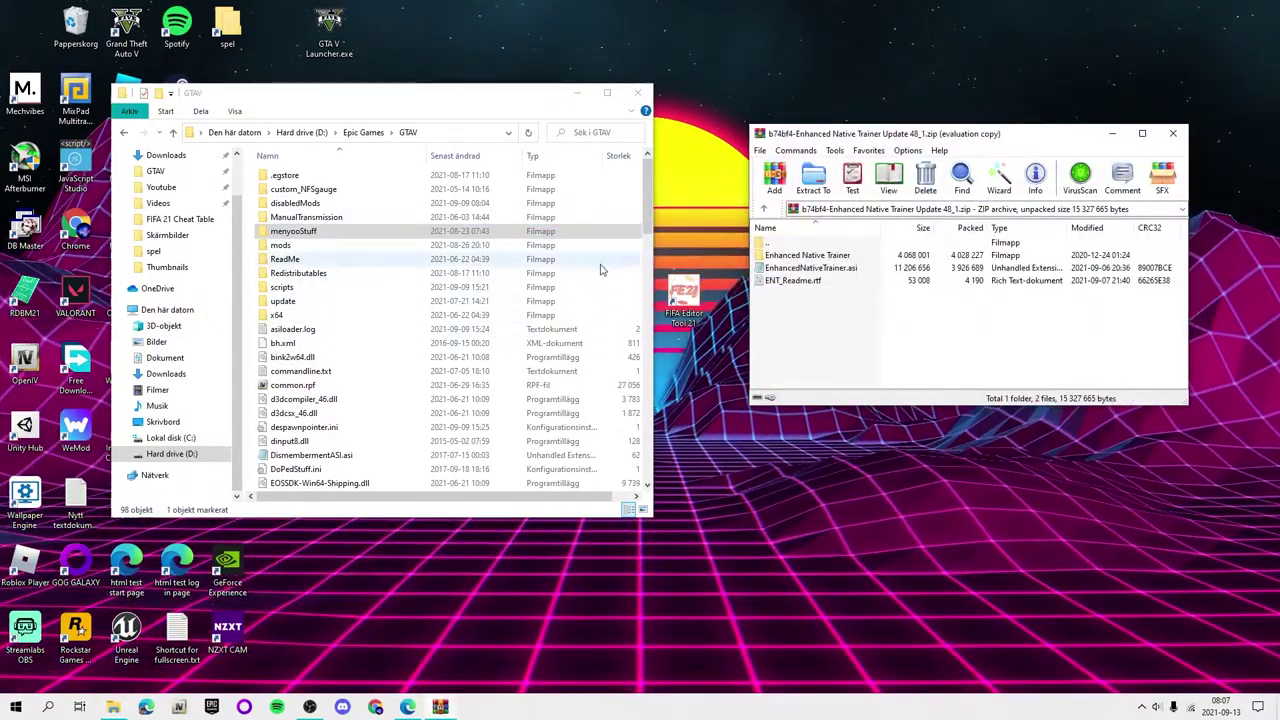
pyautogui.click(251, 177)
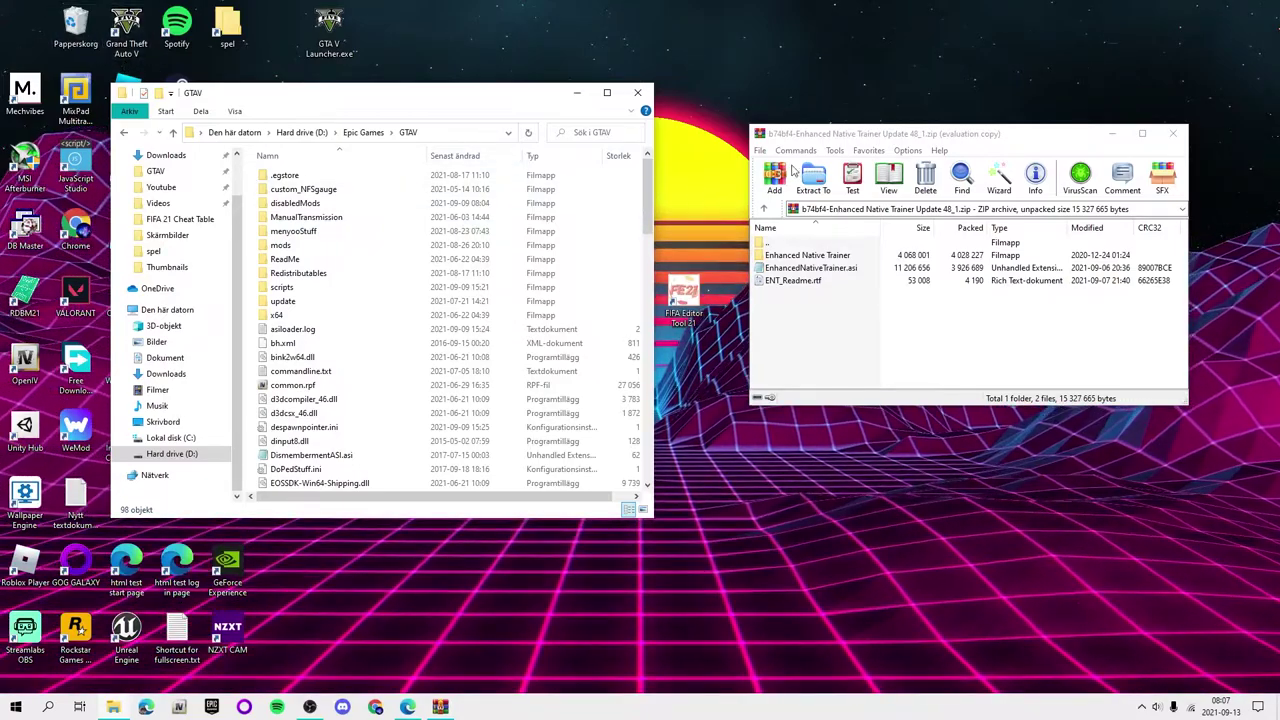
pyautogui.click(827, 330)
pyautogui.moveTo(827, 330); pyautogui.dragTo(835, 262)
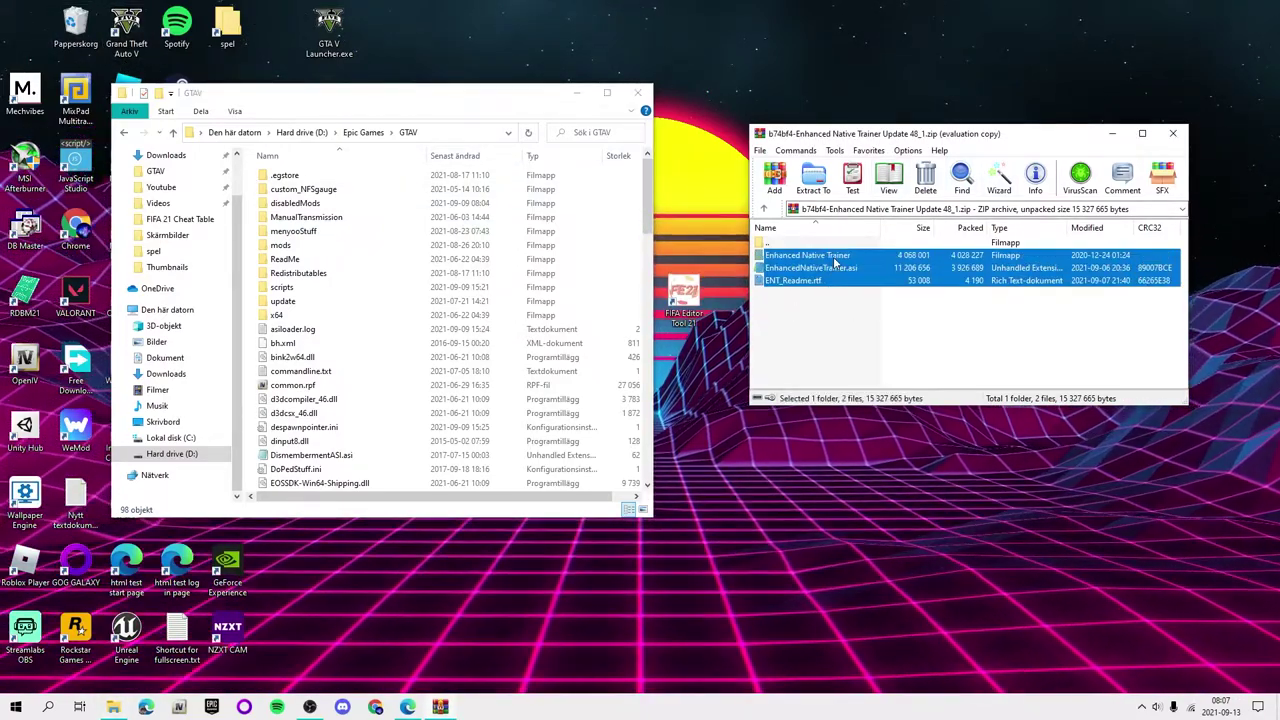
pyautogui.keyDown('ctrl'); pyautogui.click(821, 285); pyautogui.keyUp('ctrl')
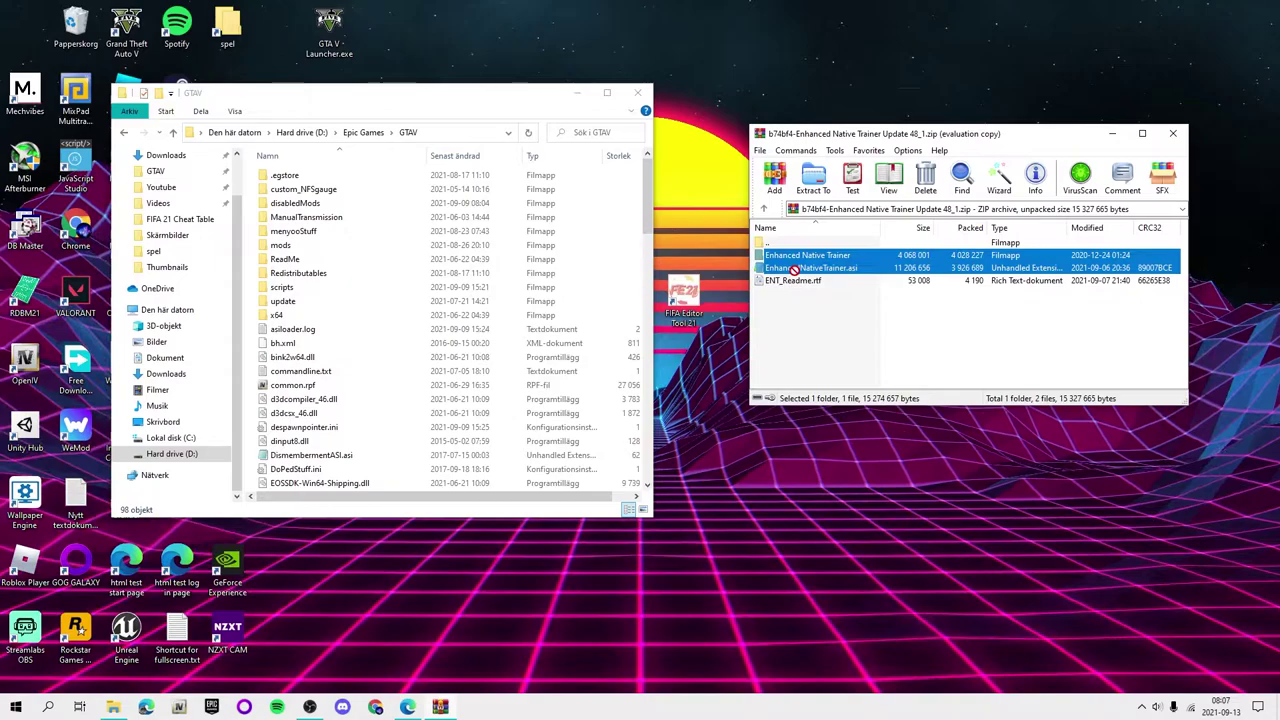
pyautogui.moveTo(430, 420); pyautogui.dragTo(428, 418)
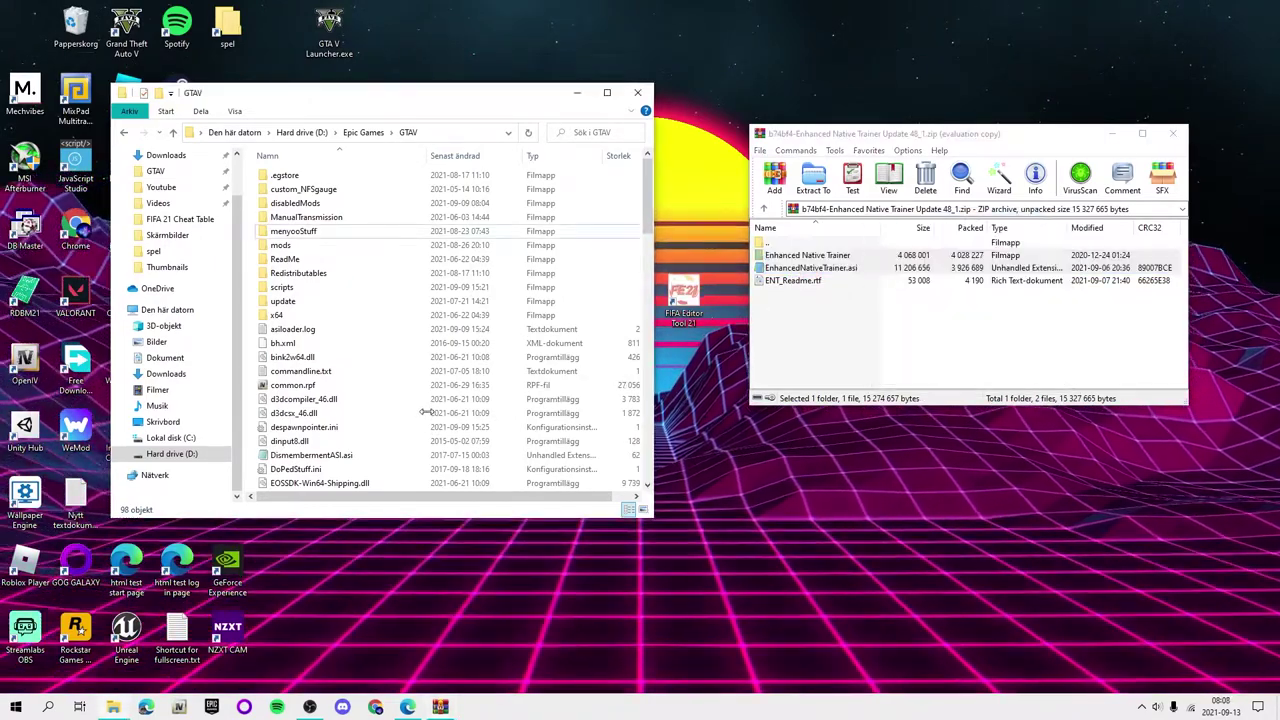
# Step: Open ent_customization.ini from the new Enhanced Native Trainer folder, skim it, and close it
pyautogui.doubleClick(337, 218)
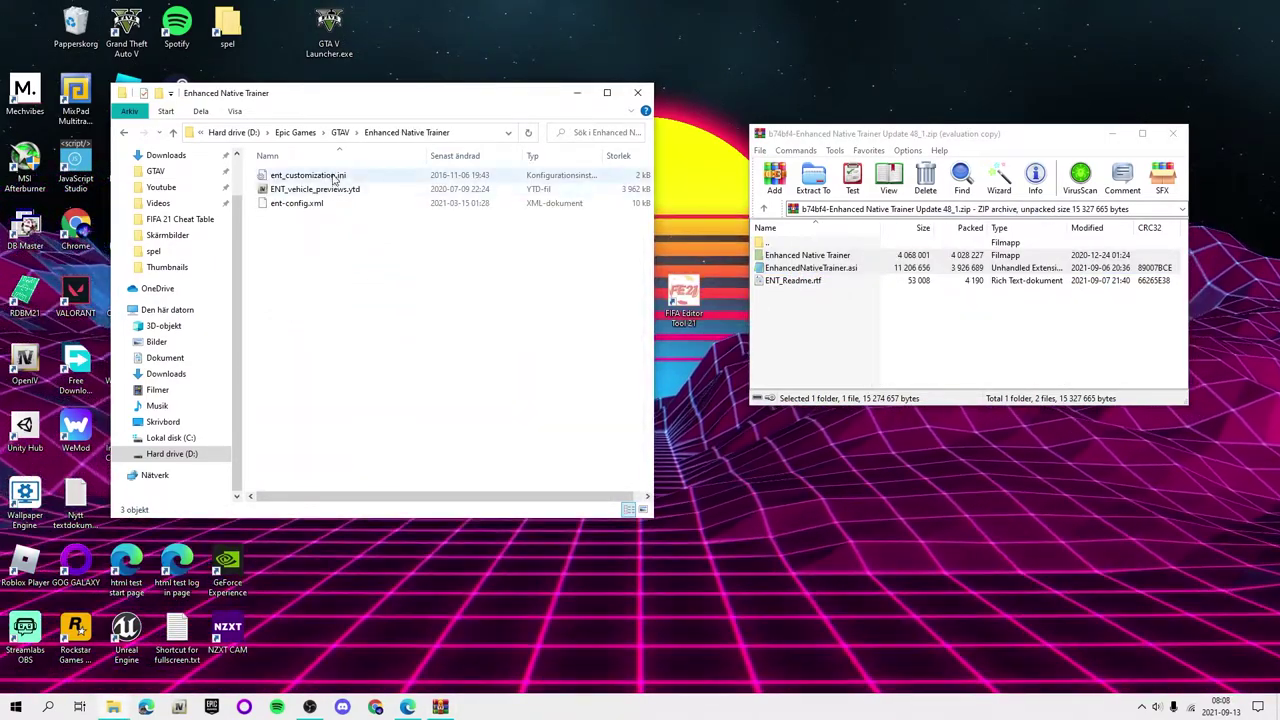
pyautogui.doubleClick(334, 177)
pyautogui.scroll(-2, 543, 186)
pyautogui.scroll(-2, 543, 186)
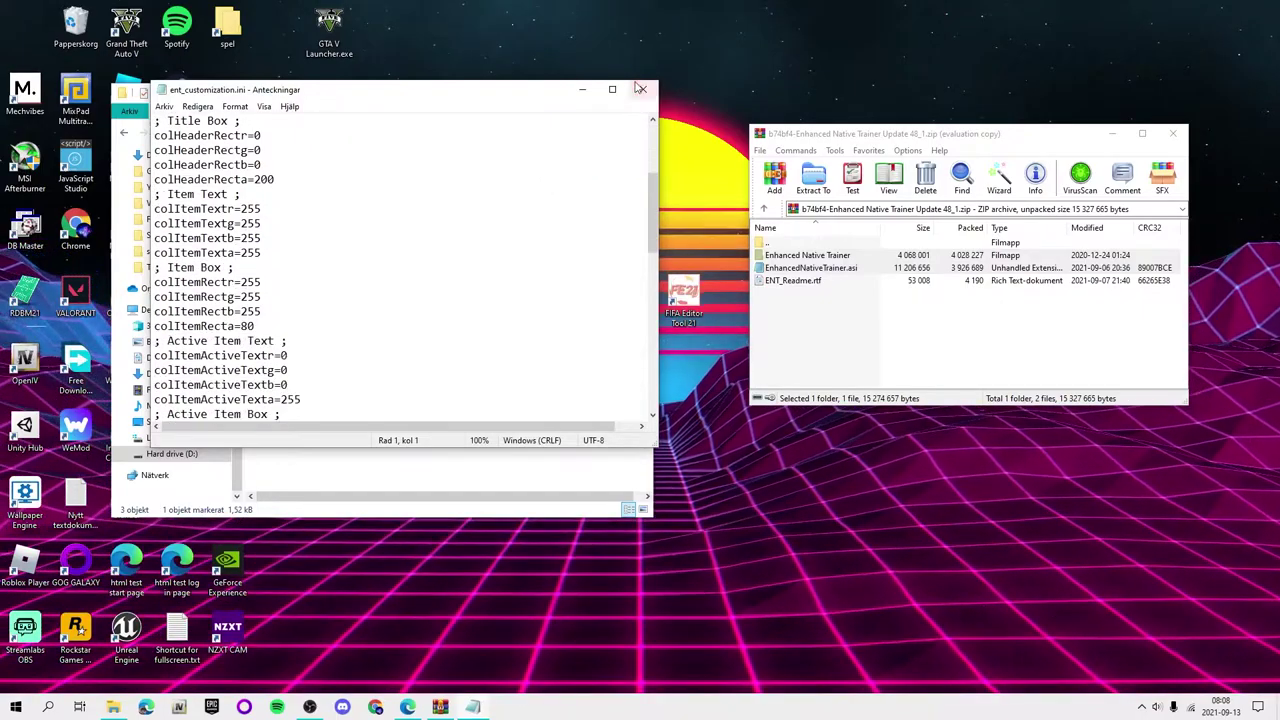
pyautogui.click(643, 89)
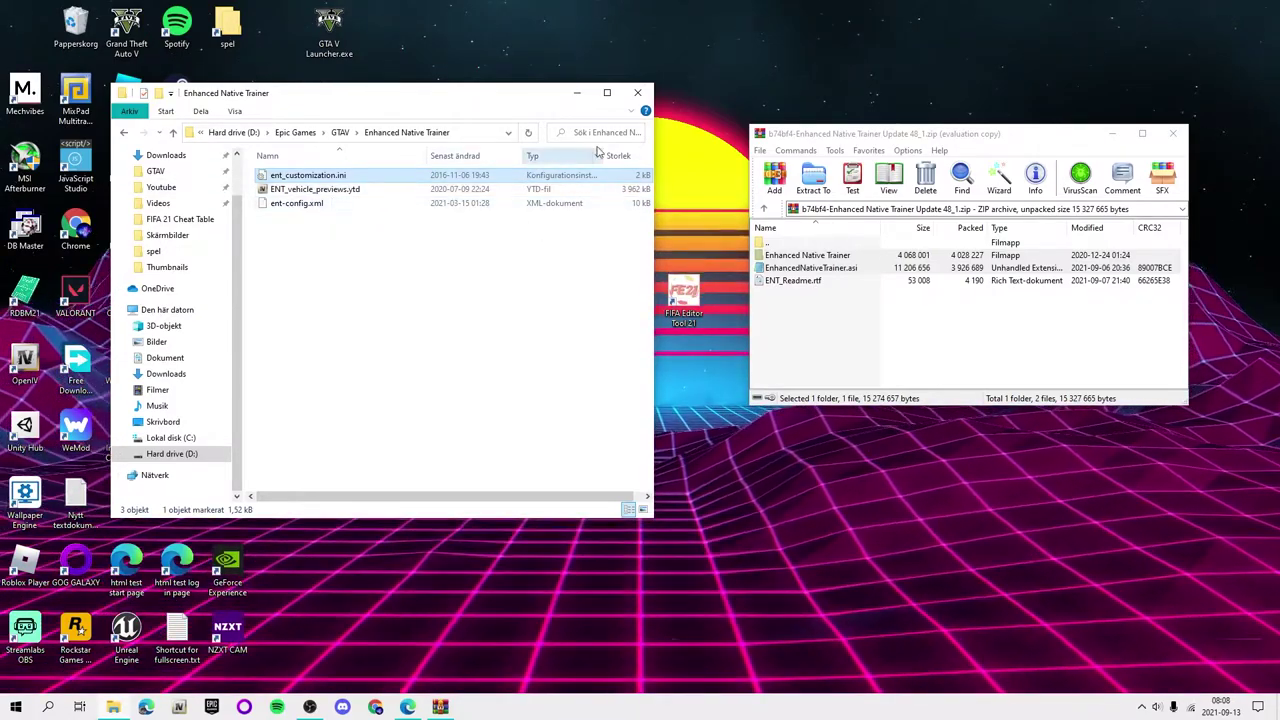
# Step: Close WinRAR from the Downloads folder and close the Enhanced Native Trainer Explorer window
pyautogui.click(792, 245)
pyautogui.doubleClick(792, 245)
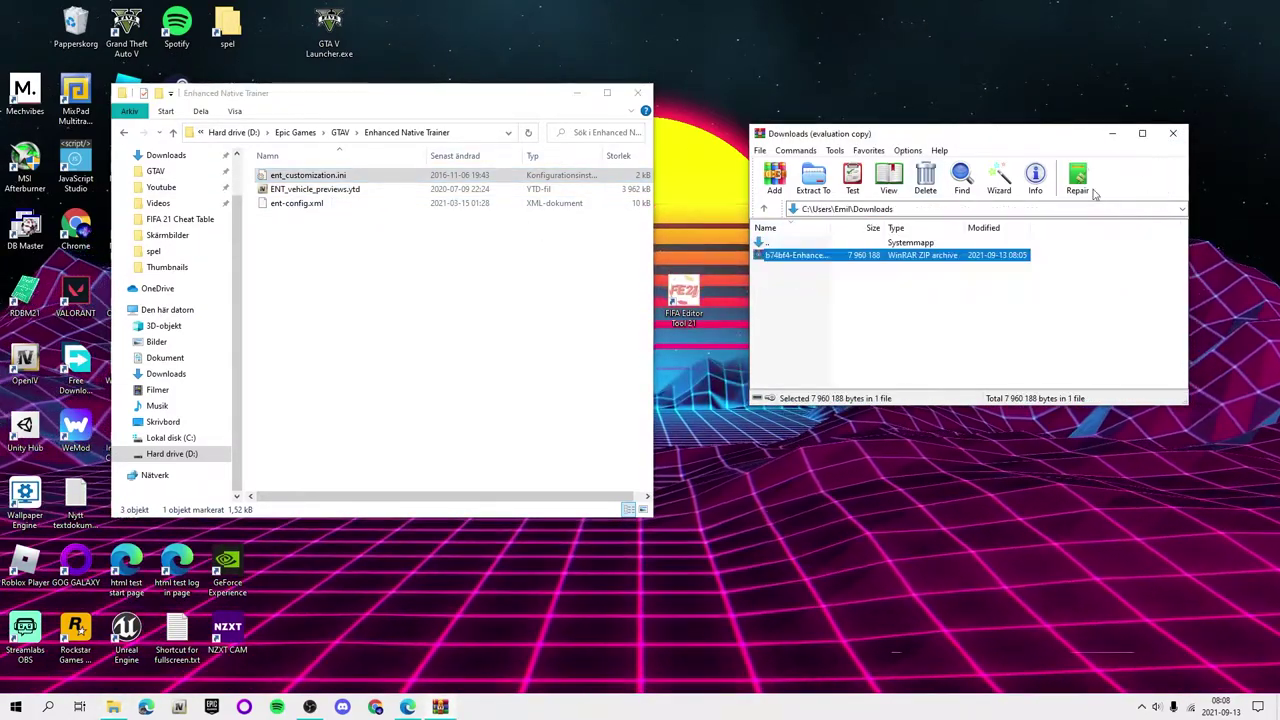
pyautogui.press('Escape')
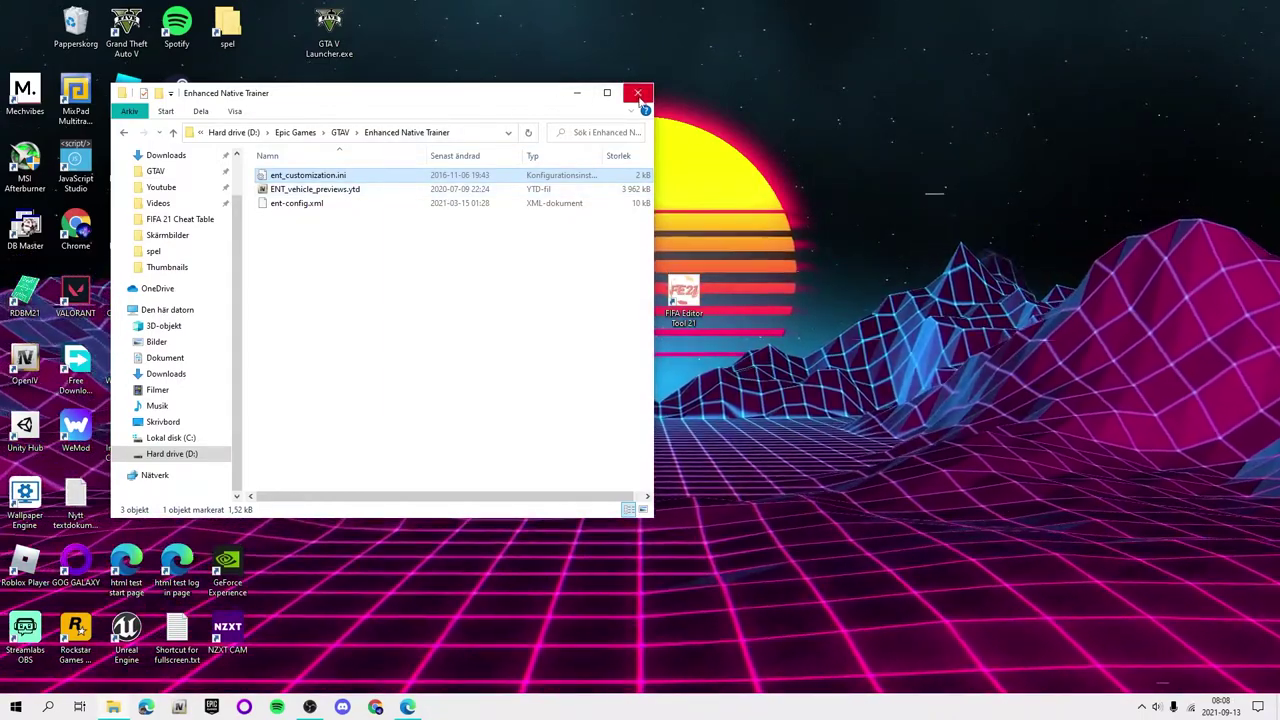
pyautogui.click(637, 92)
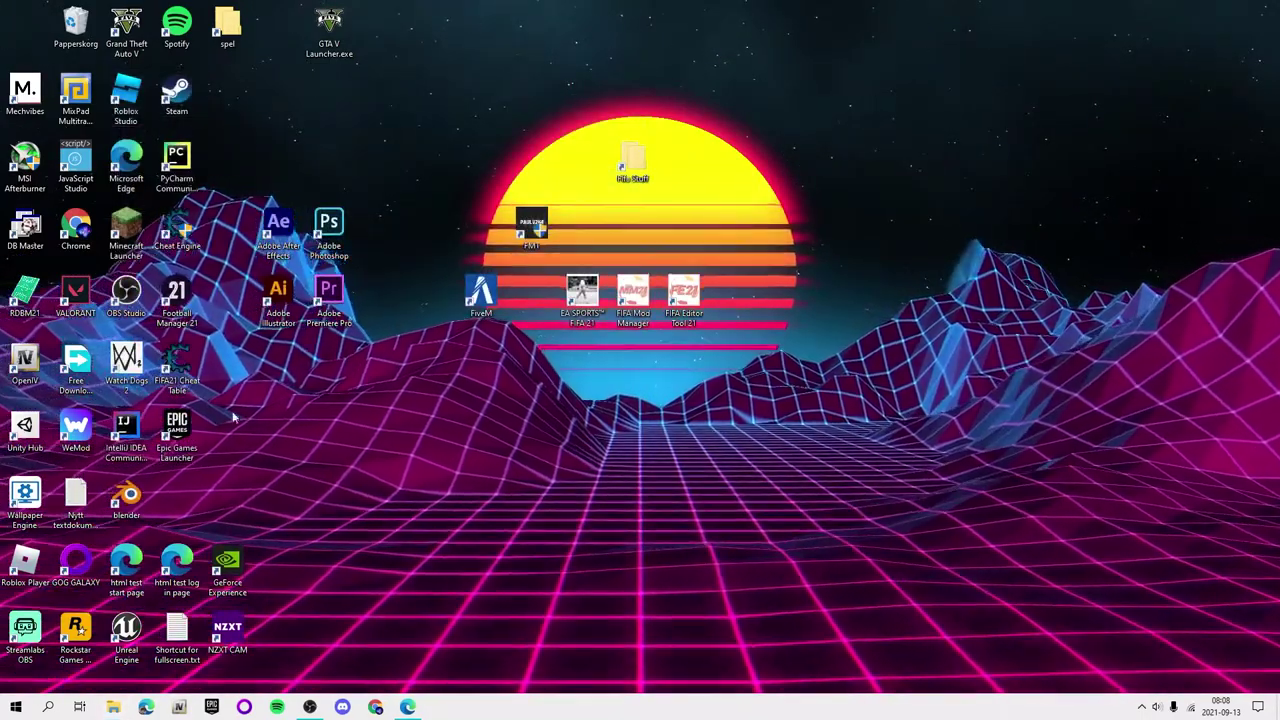